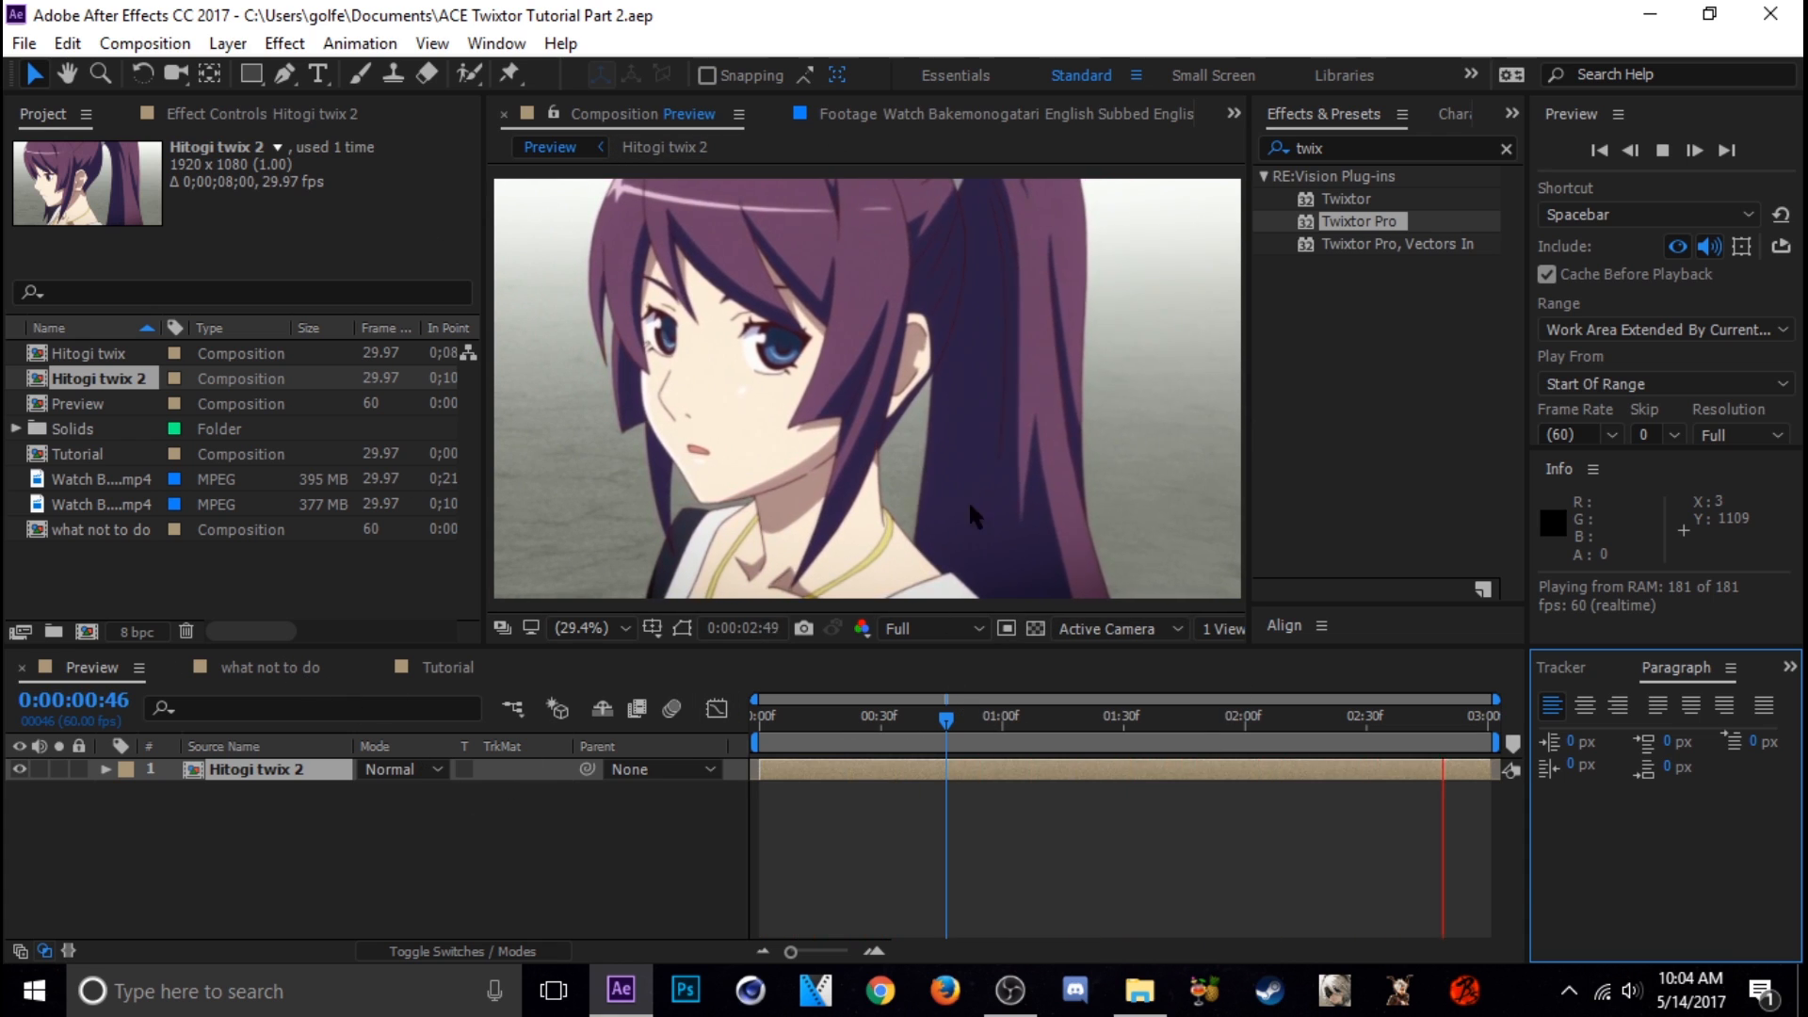
Play the "what not to do" composition and scrub back to its first frame to examine the slowed footage
click(281, 683)
click(281, 683)
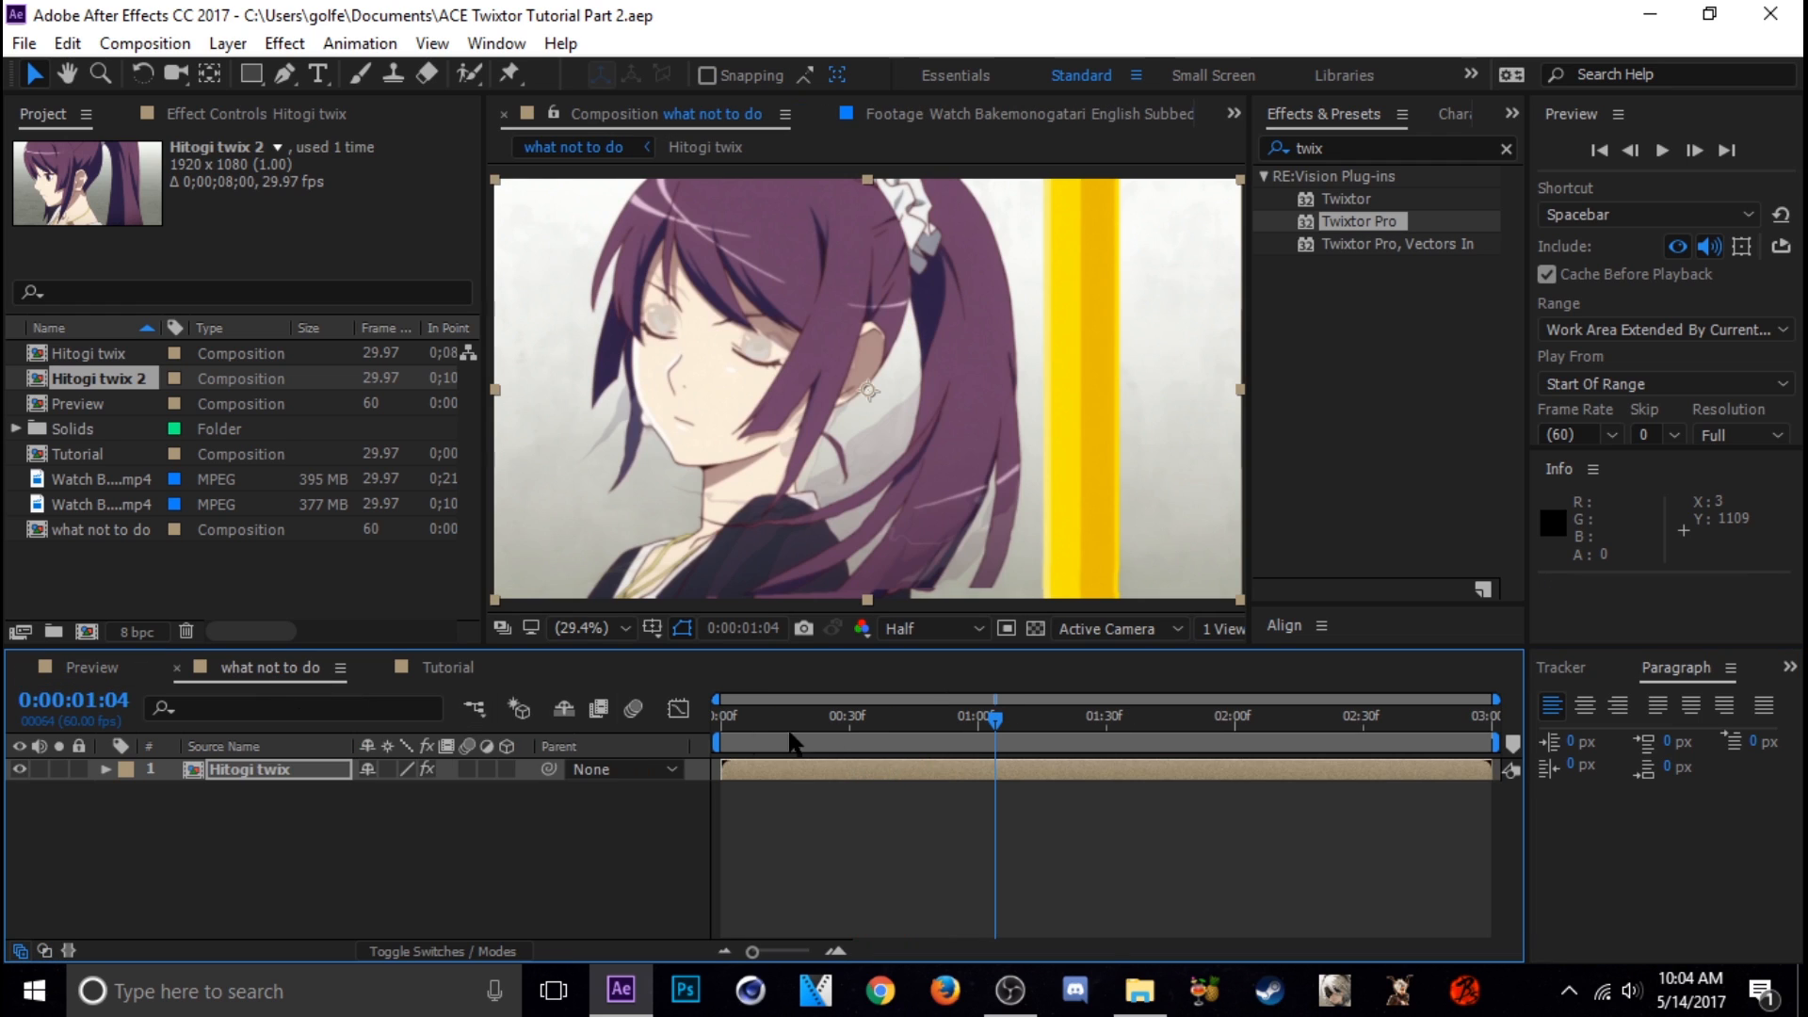
click(832, 744)
key(space)
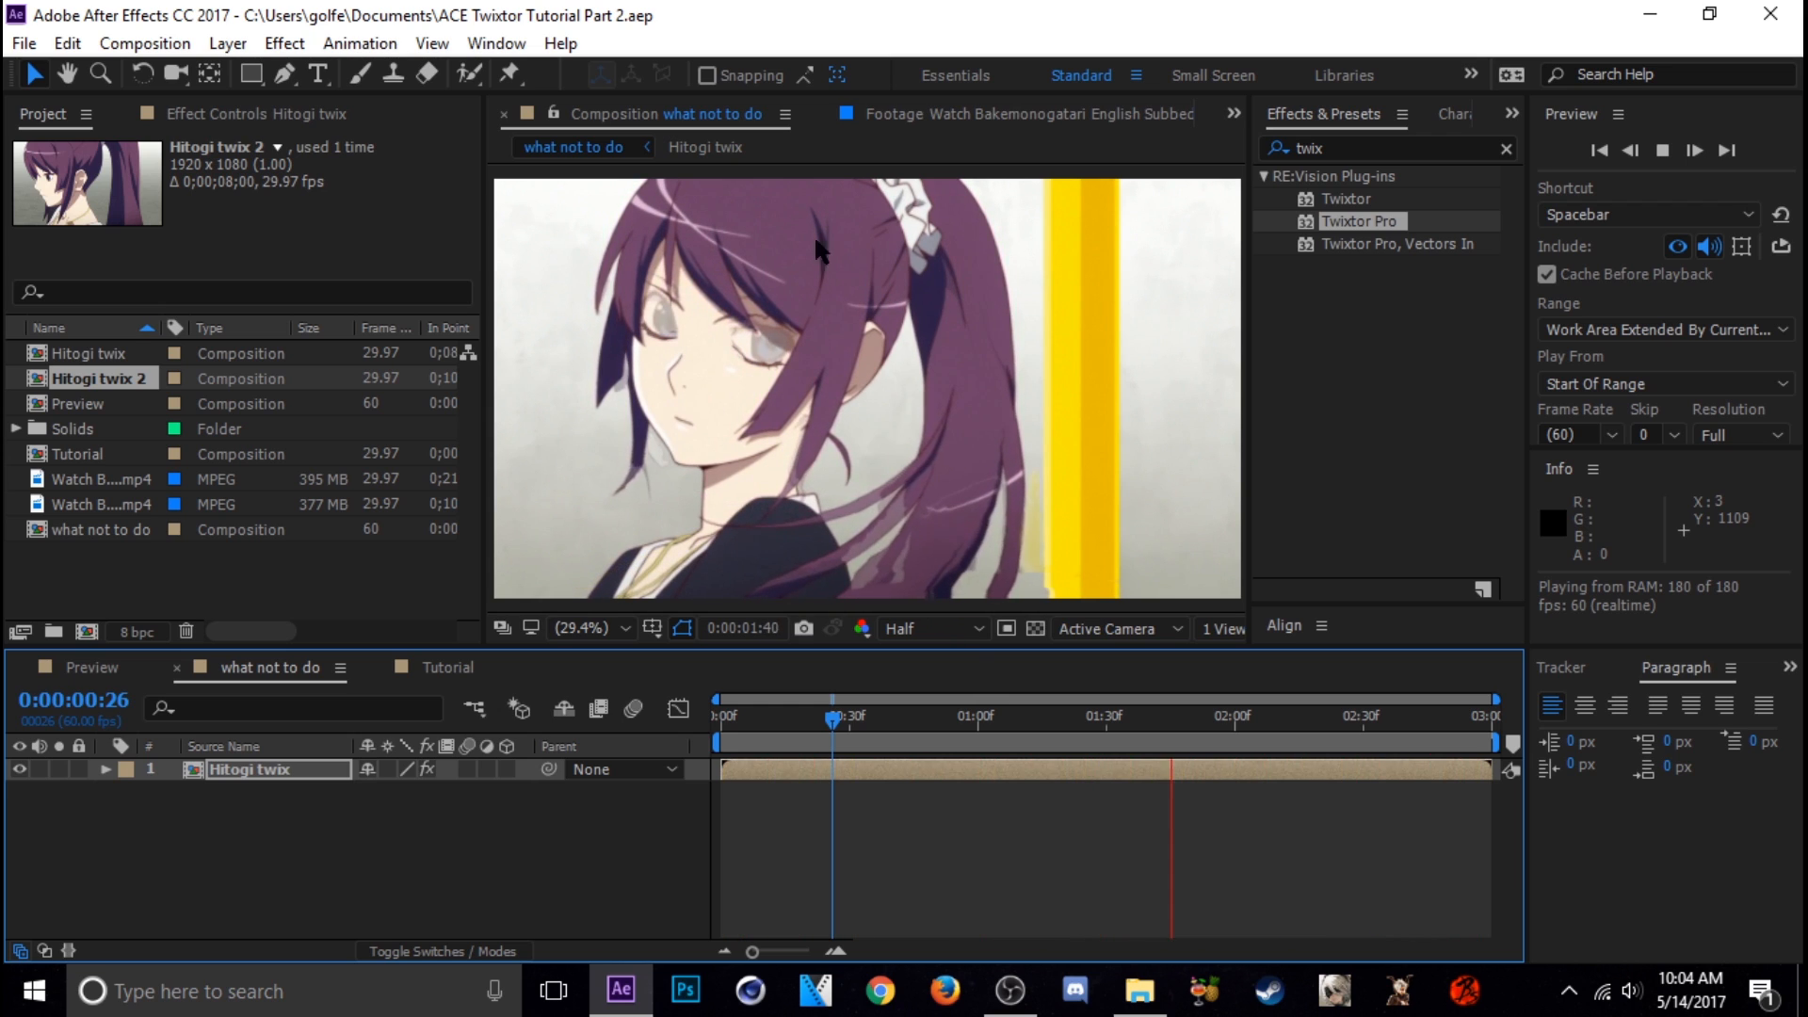
click(903, 725)
drag(907, 739, 819, 724)
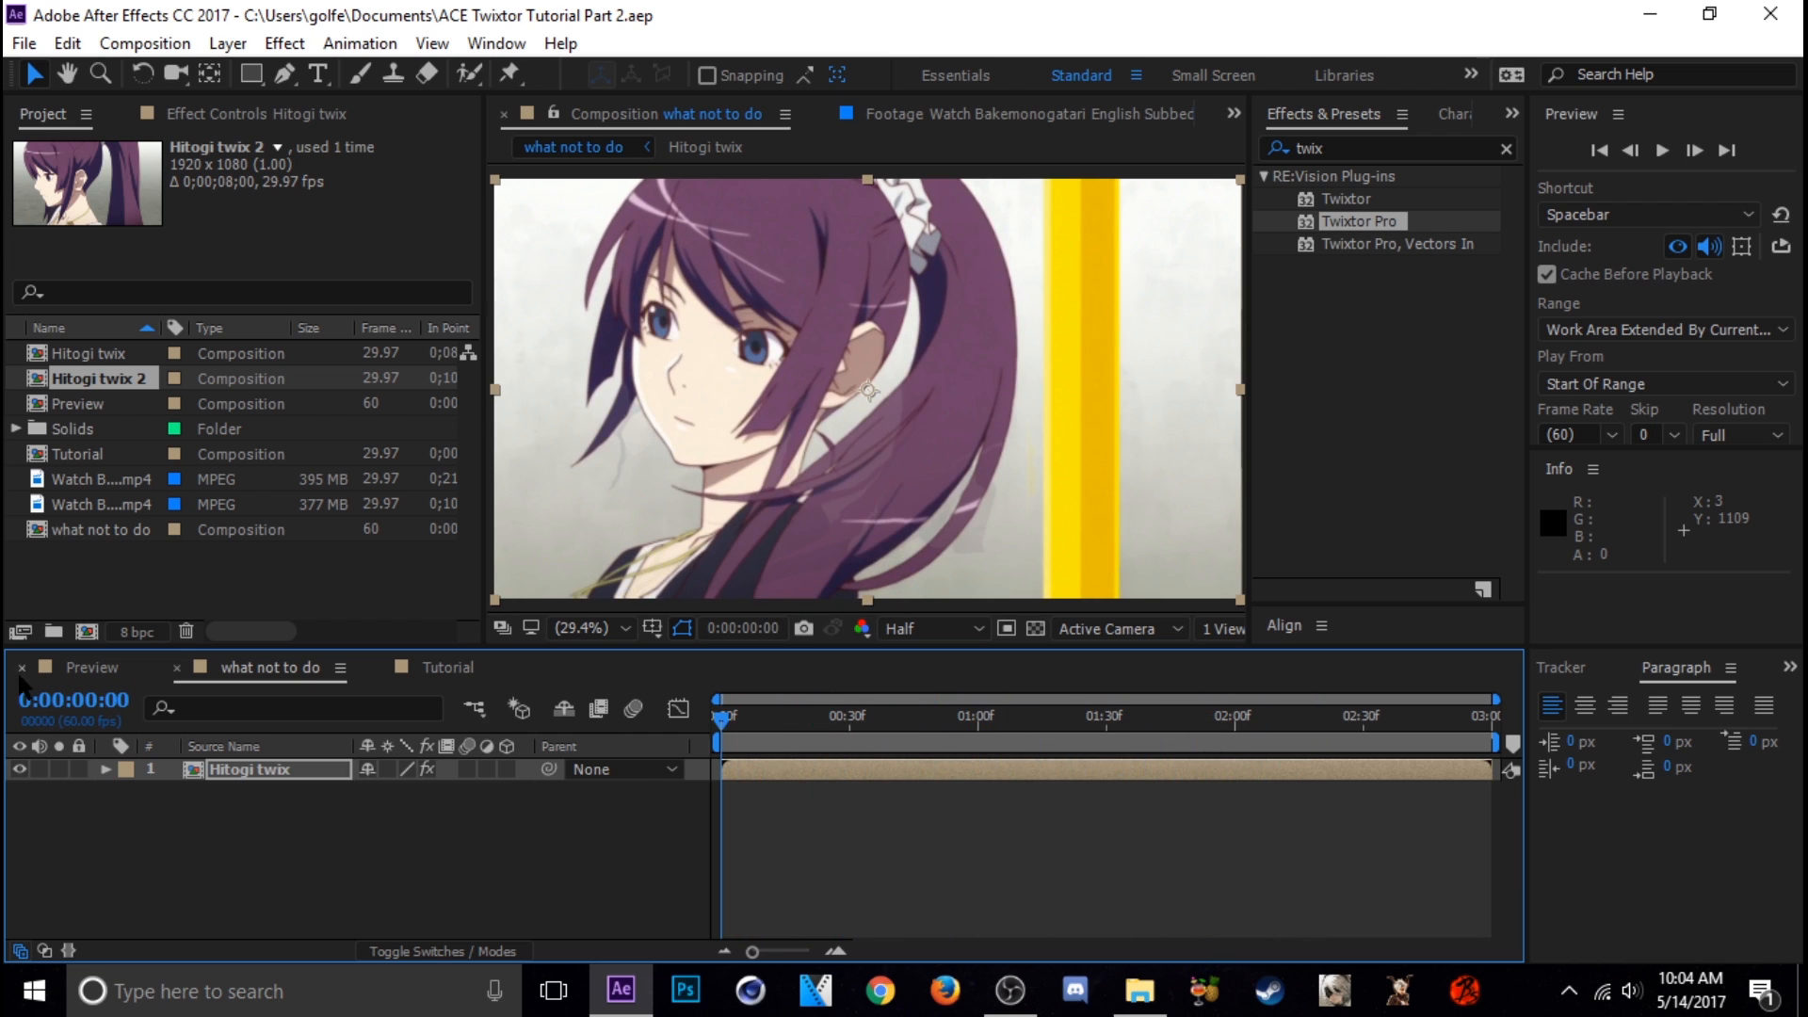
Open the Hitogi twix nested composition from "what not to do" and step through its opening frames
click(71, 668)
click(277, 668)
double_click(275, 767)
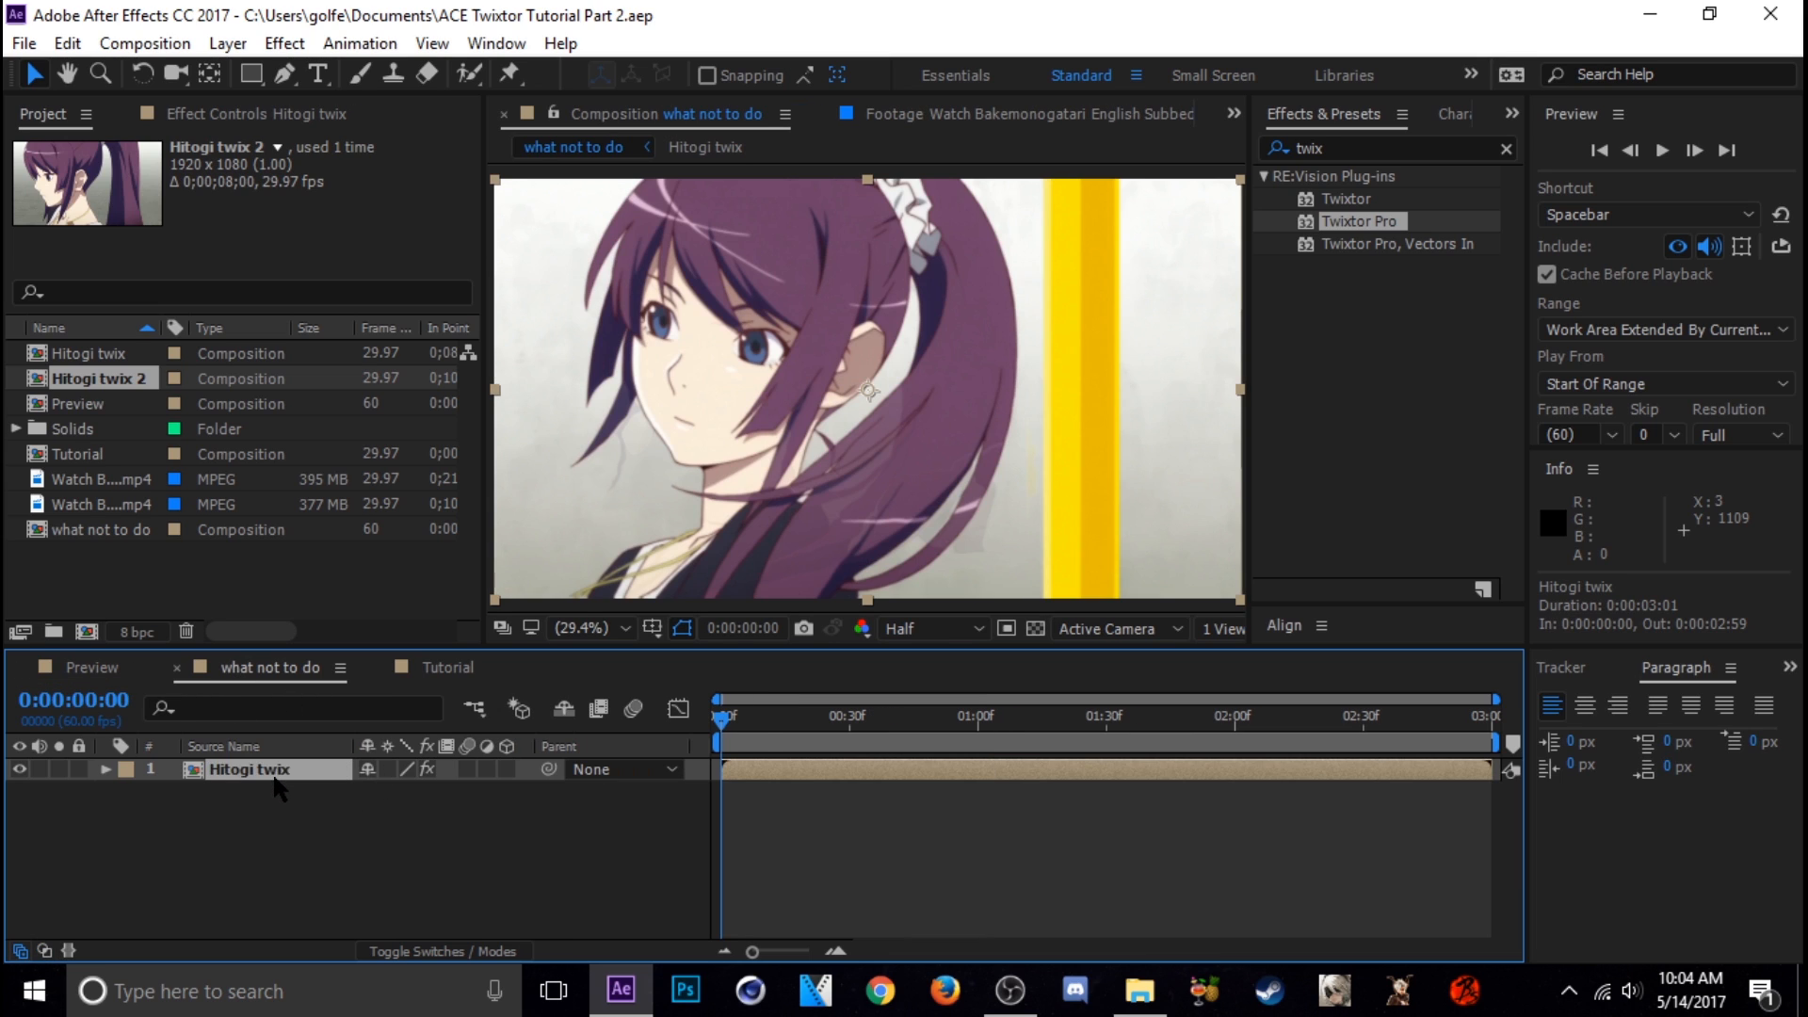
drag(755, 727, 745, 729)
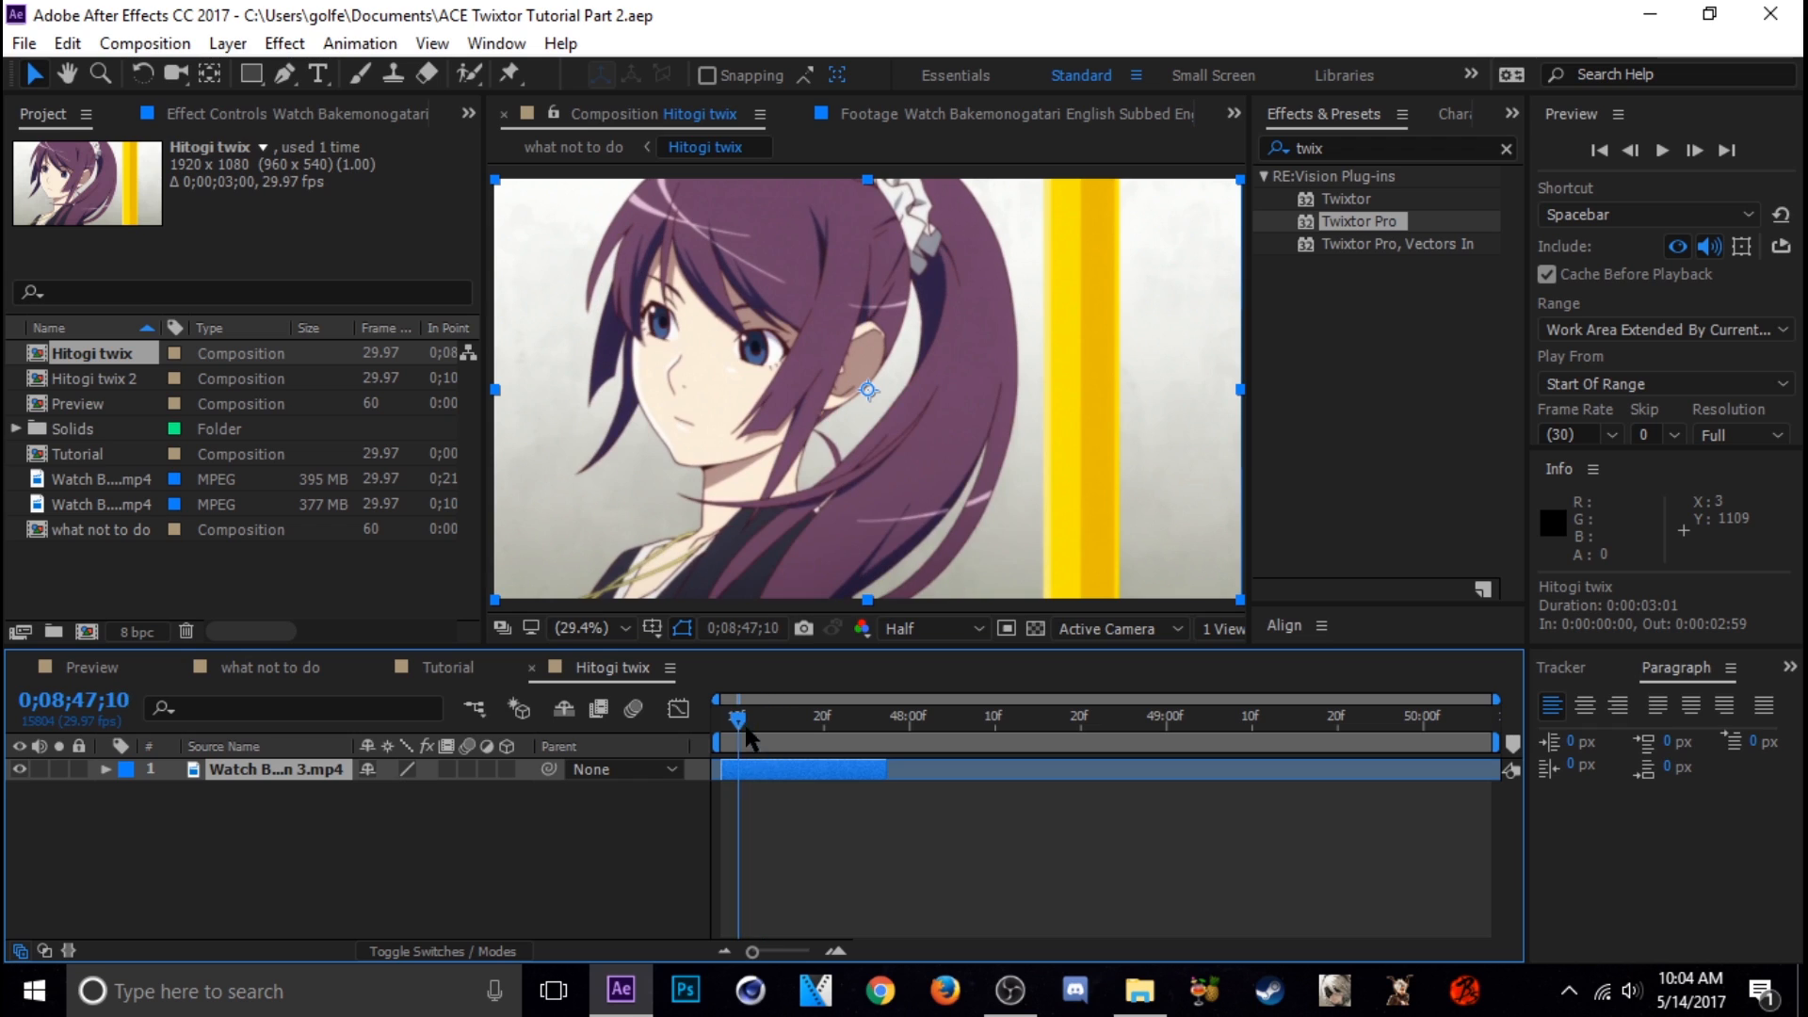
click(836, 951)
drag(916, 950, 895, 951)
mouse_move(754, 726)
mouse_down()
mouse_move(731, 723)
mouse_move(808, 739)
mouse_move(773, 740)
mouse_up()
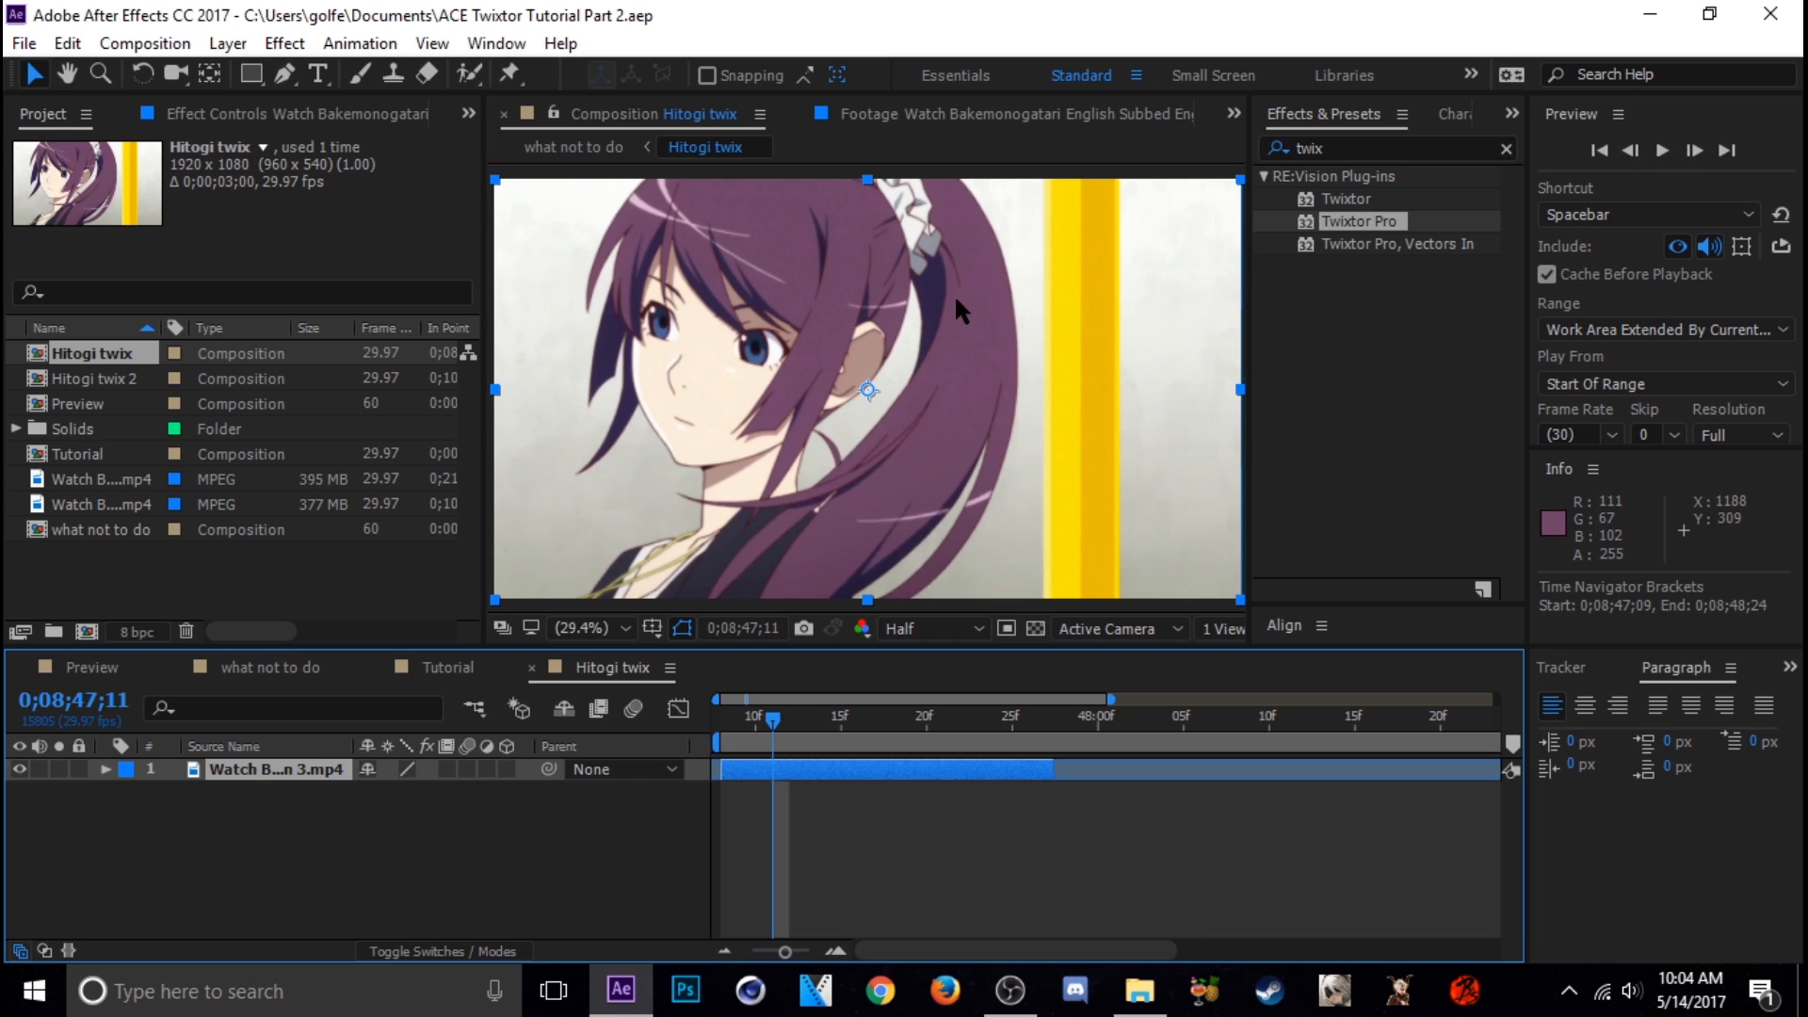
click(1694, 150)
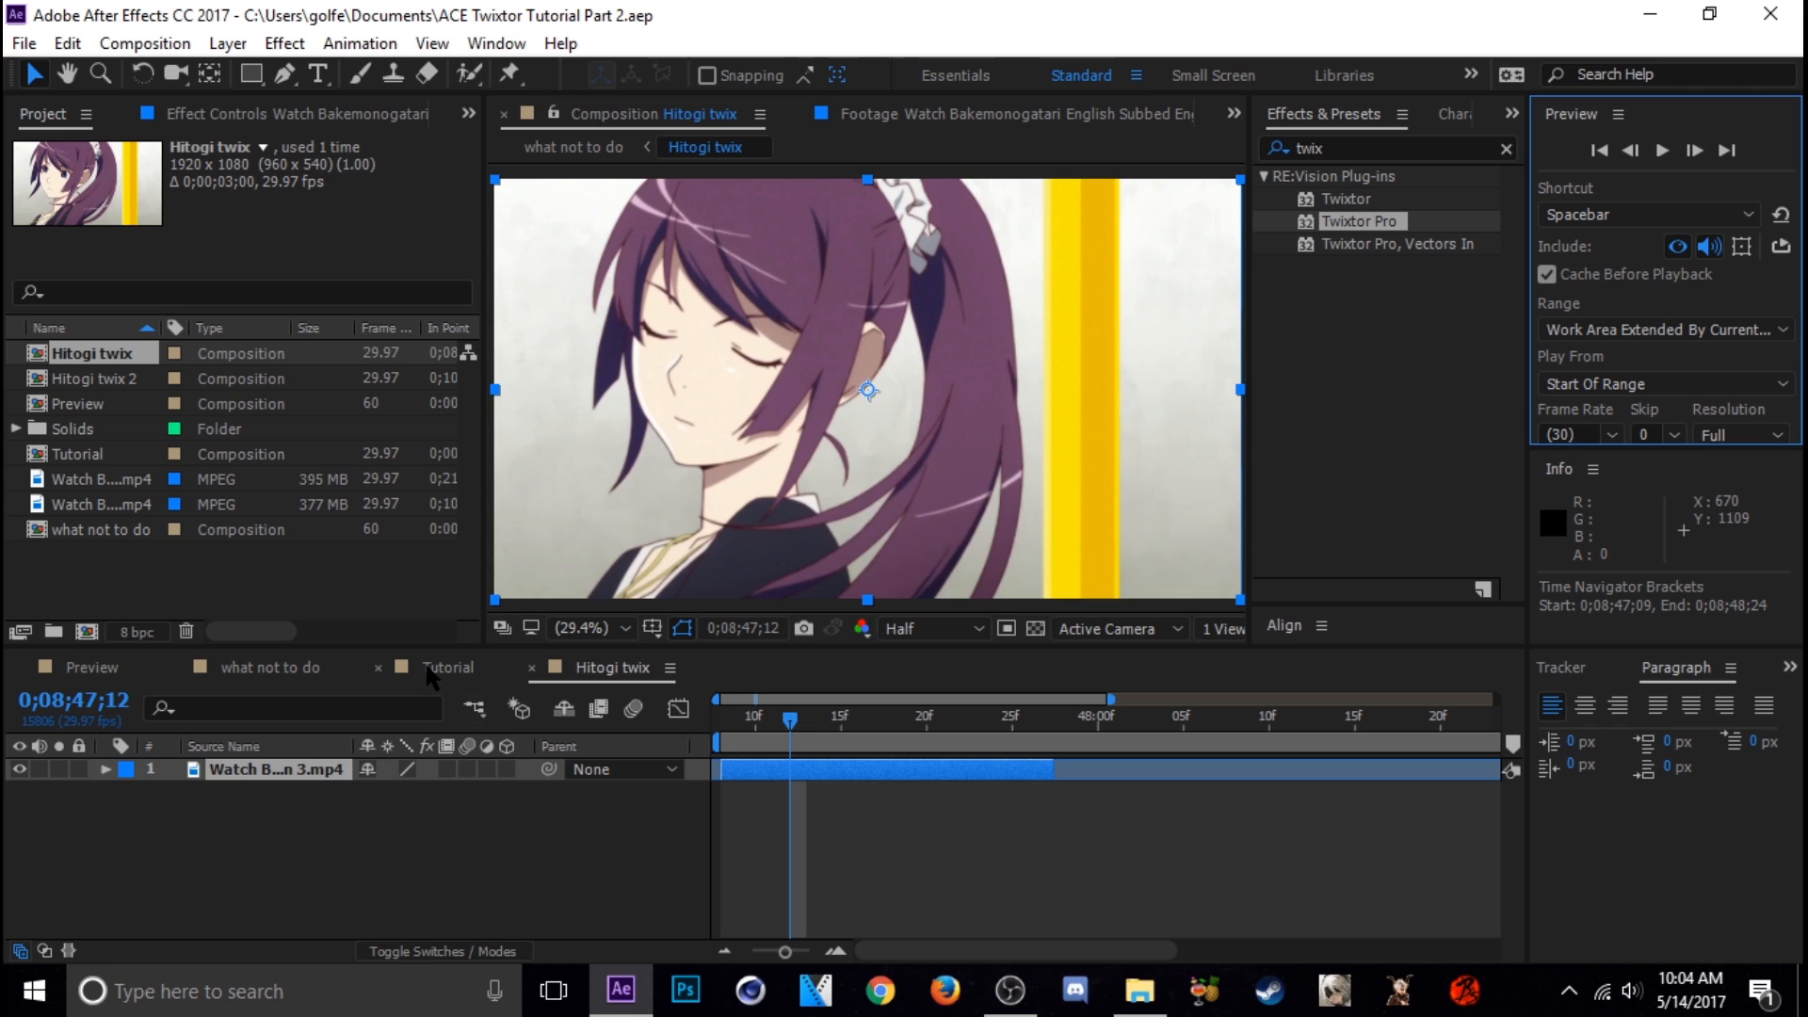
Return to the "what not to do" composition and scrub its first half second to inspect the warped hair, ending at the first frame
click(284, 672)
drag(747, 724, 857, 739)
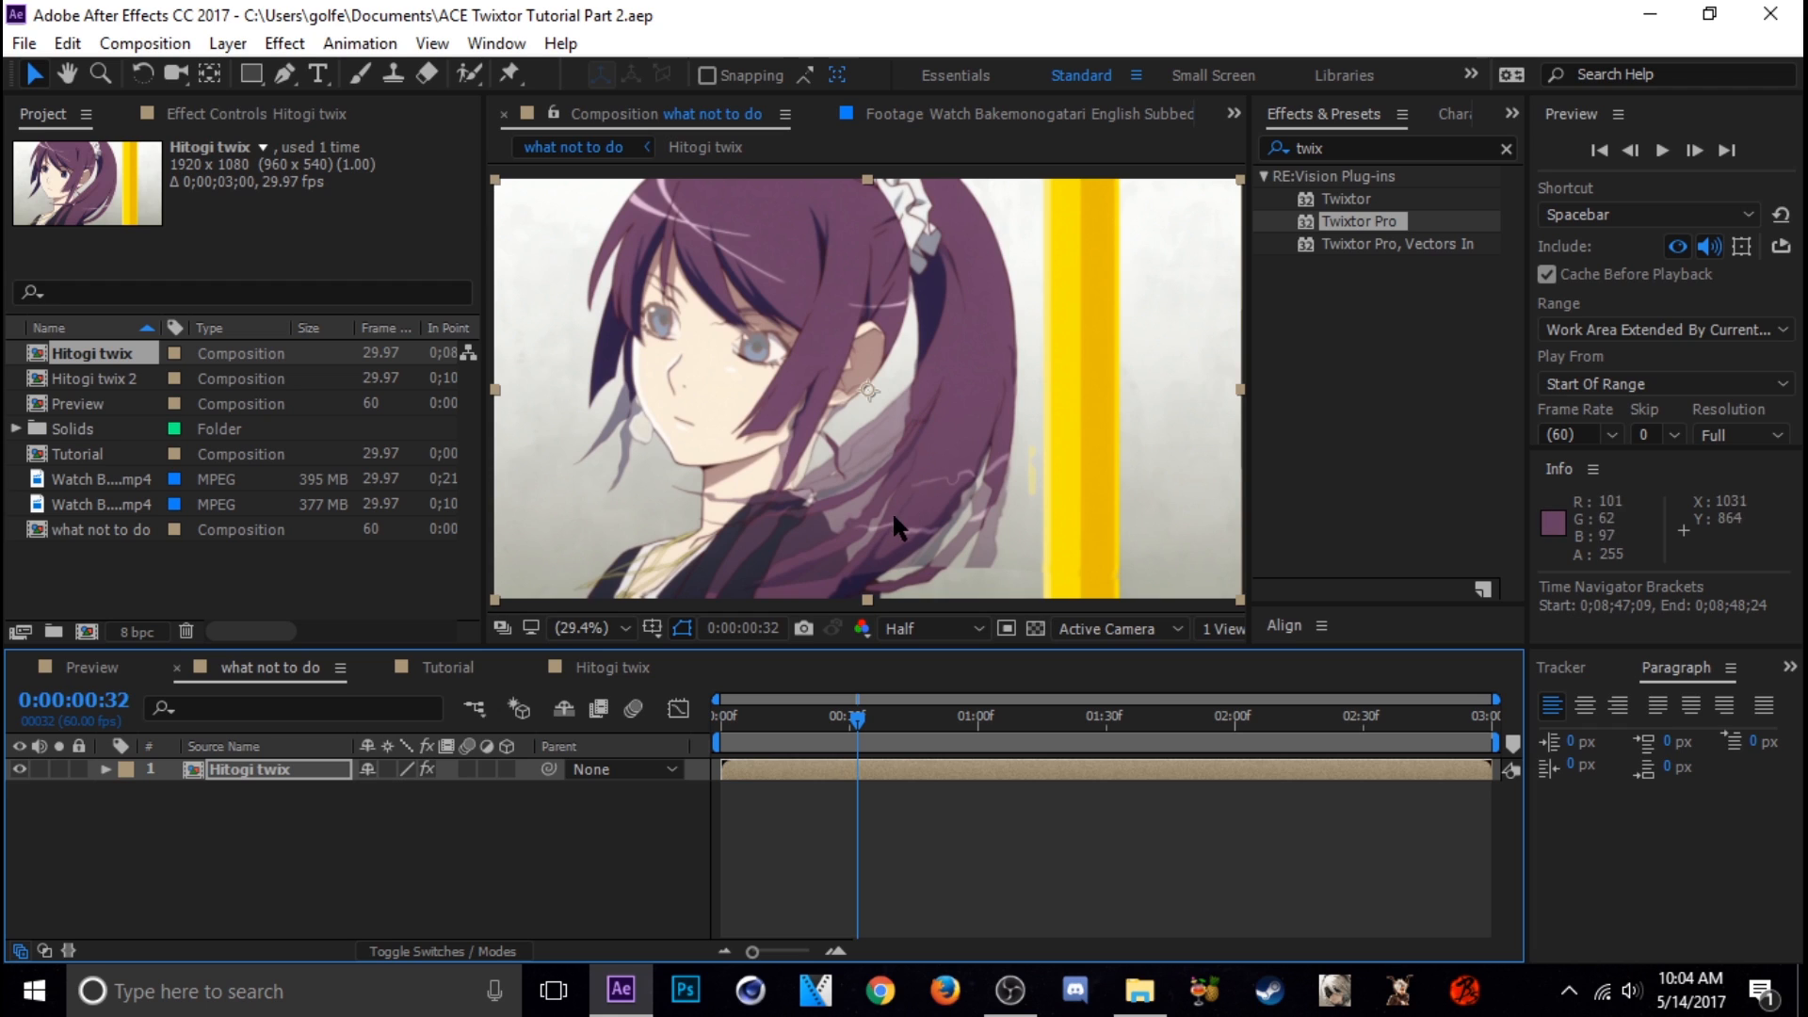
drag(867, 735, 611, 735)
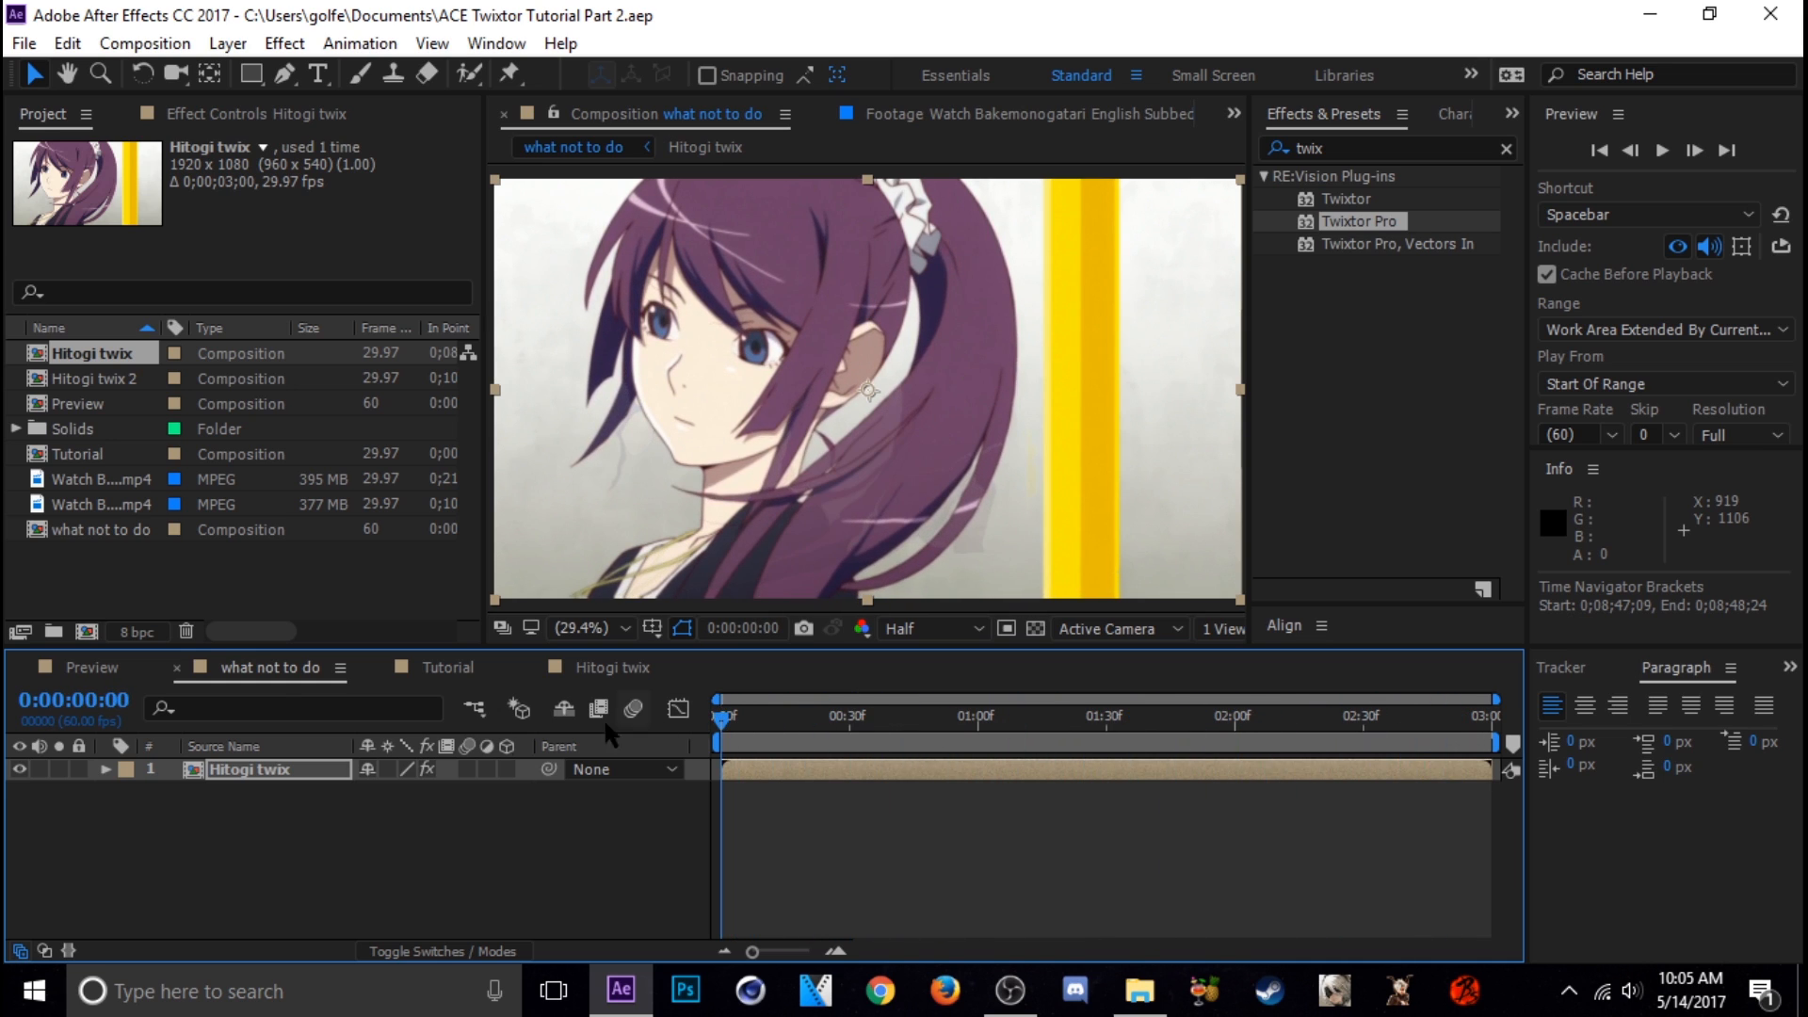
Check a frame of the Preview composition, then open its nested Hitogi twix 2 composition and scrub the source footage
click(92, 670)
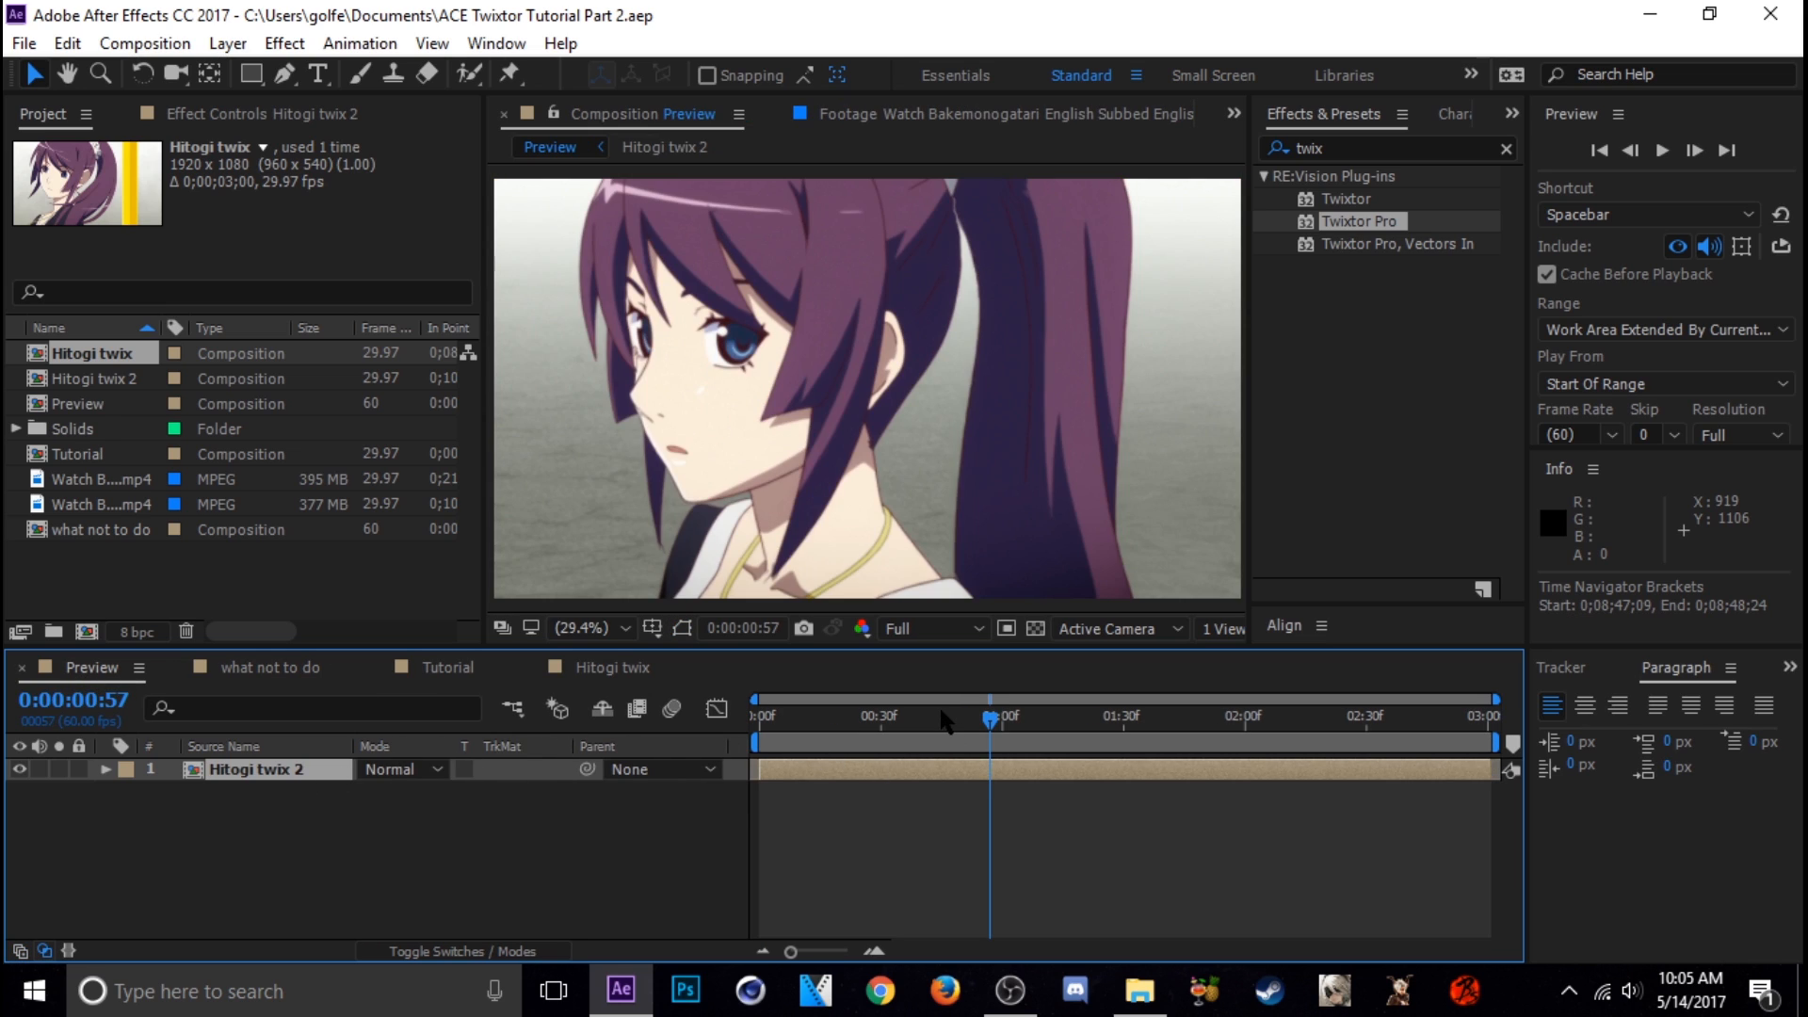
click(887, 727)
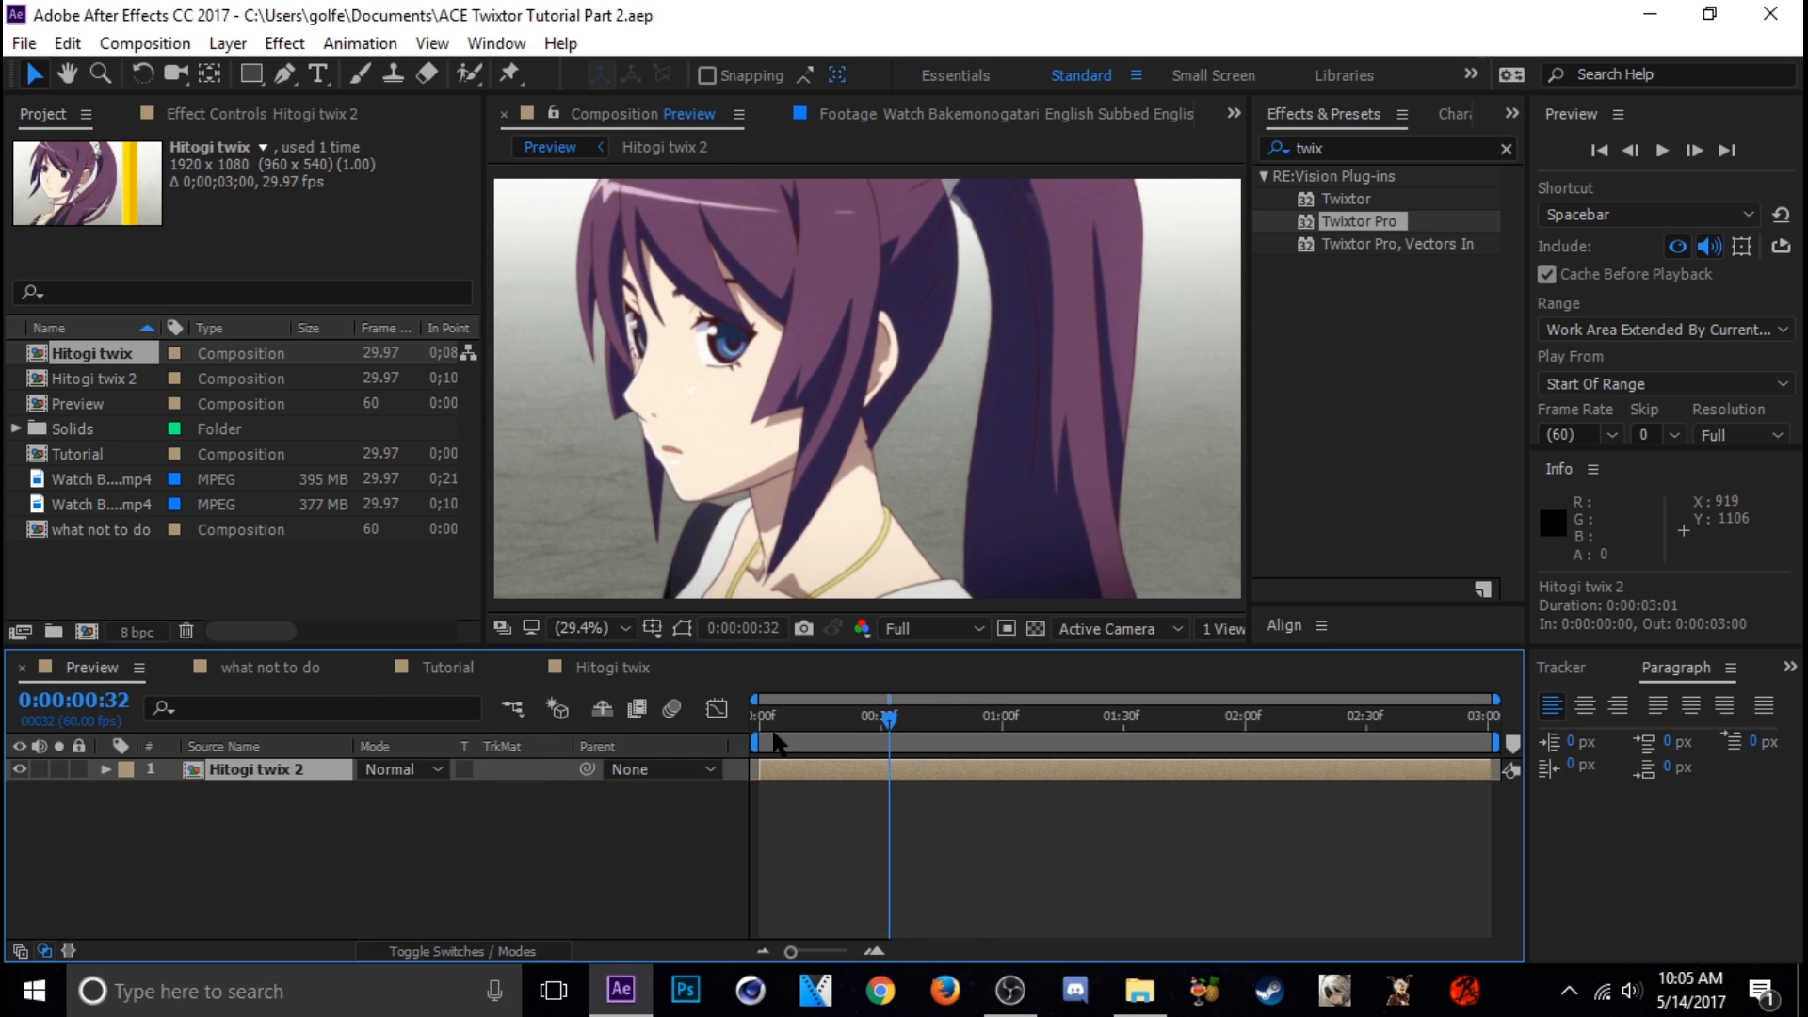
double_click(309, 773)
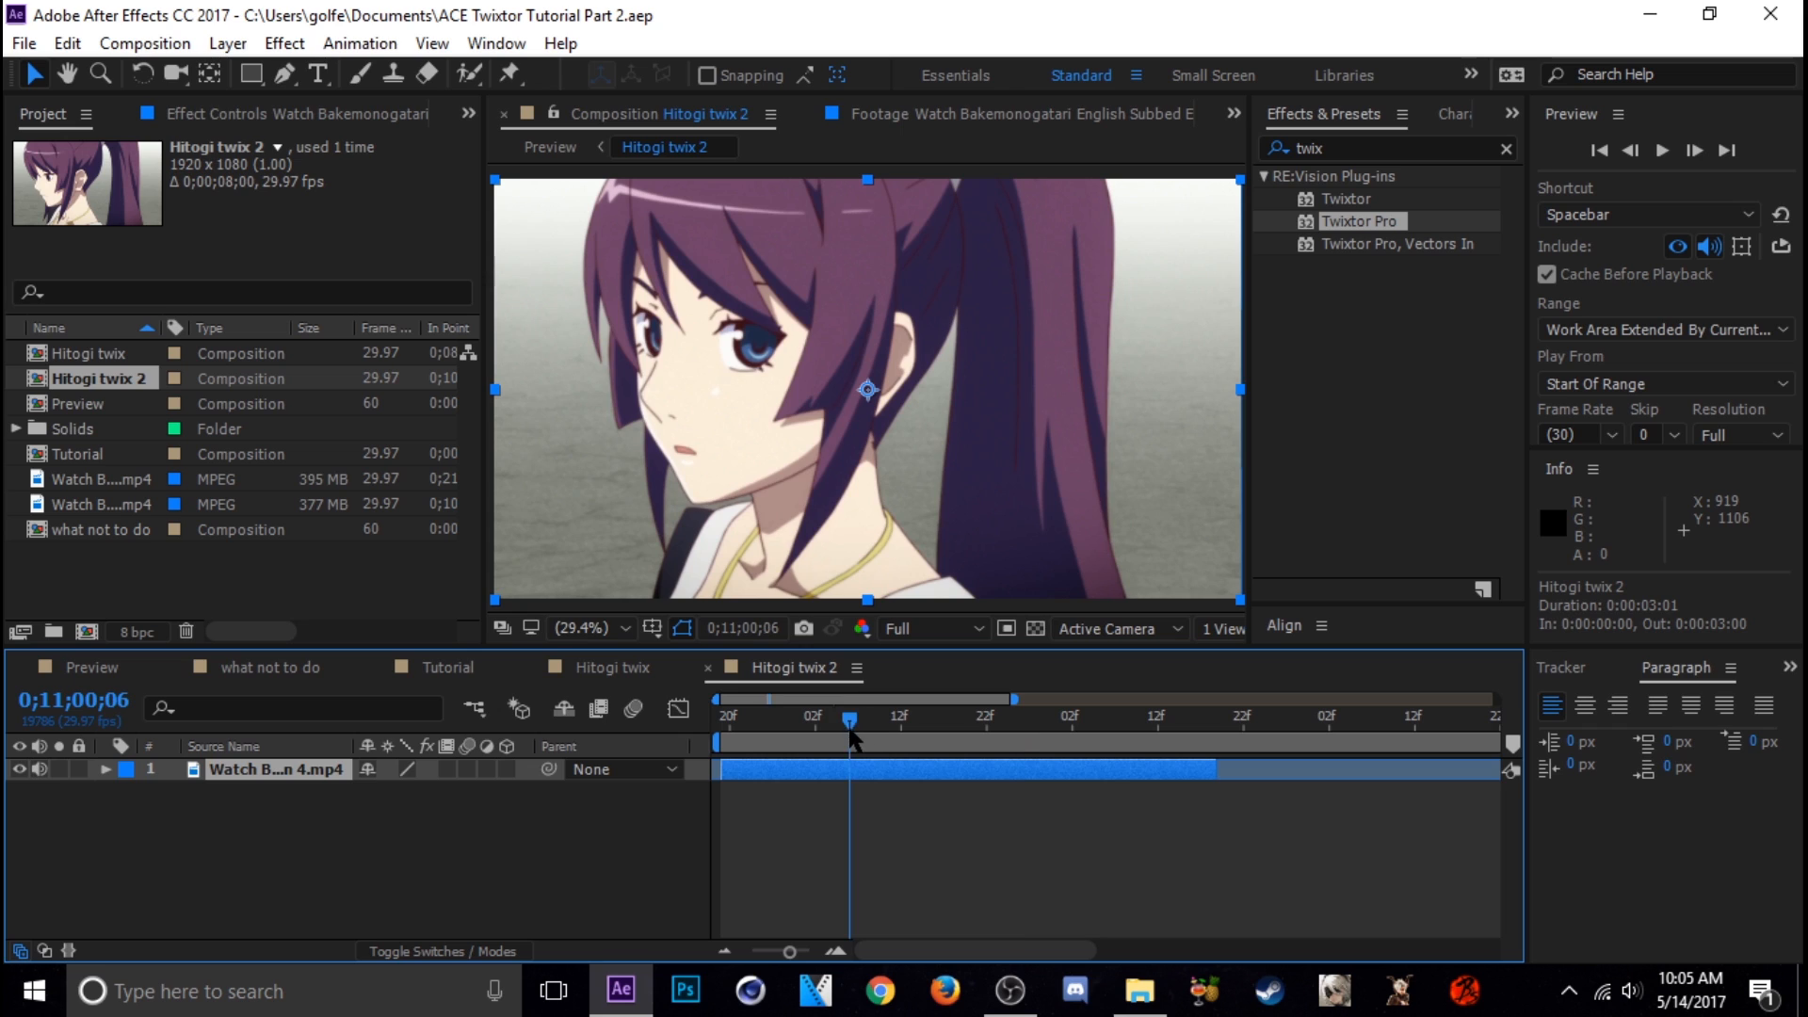
drag(848, 730, 785, 734)
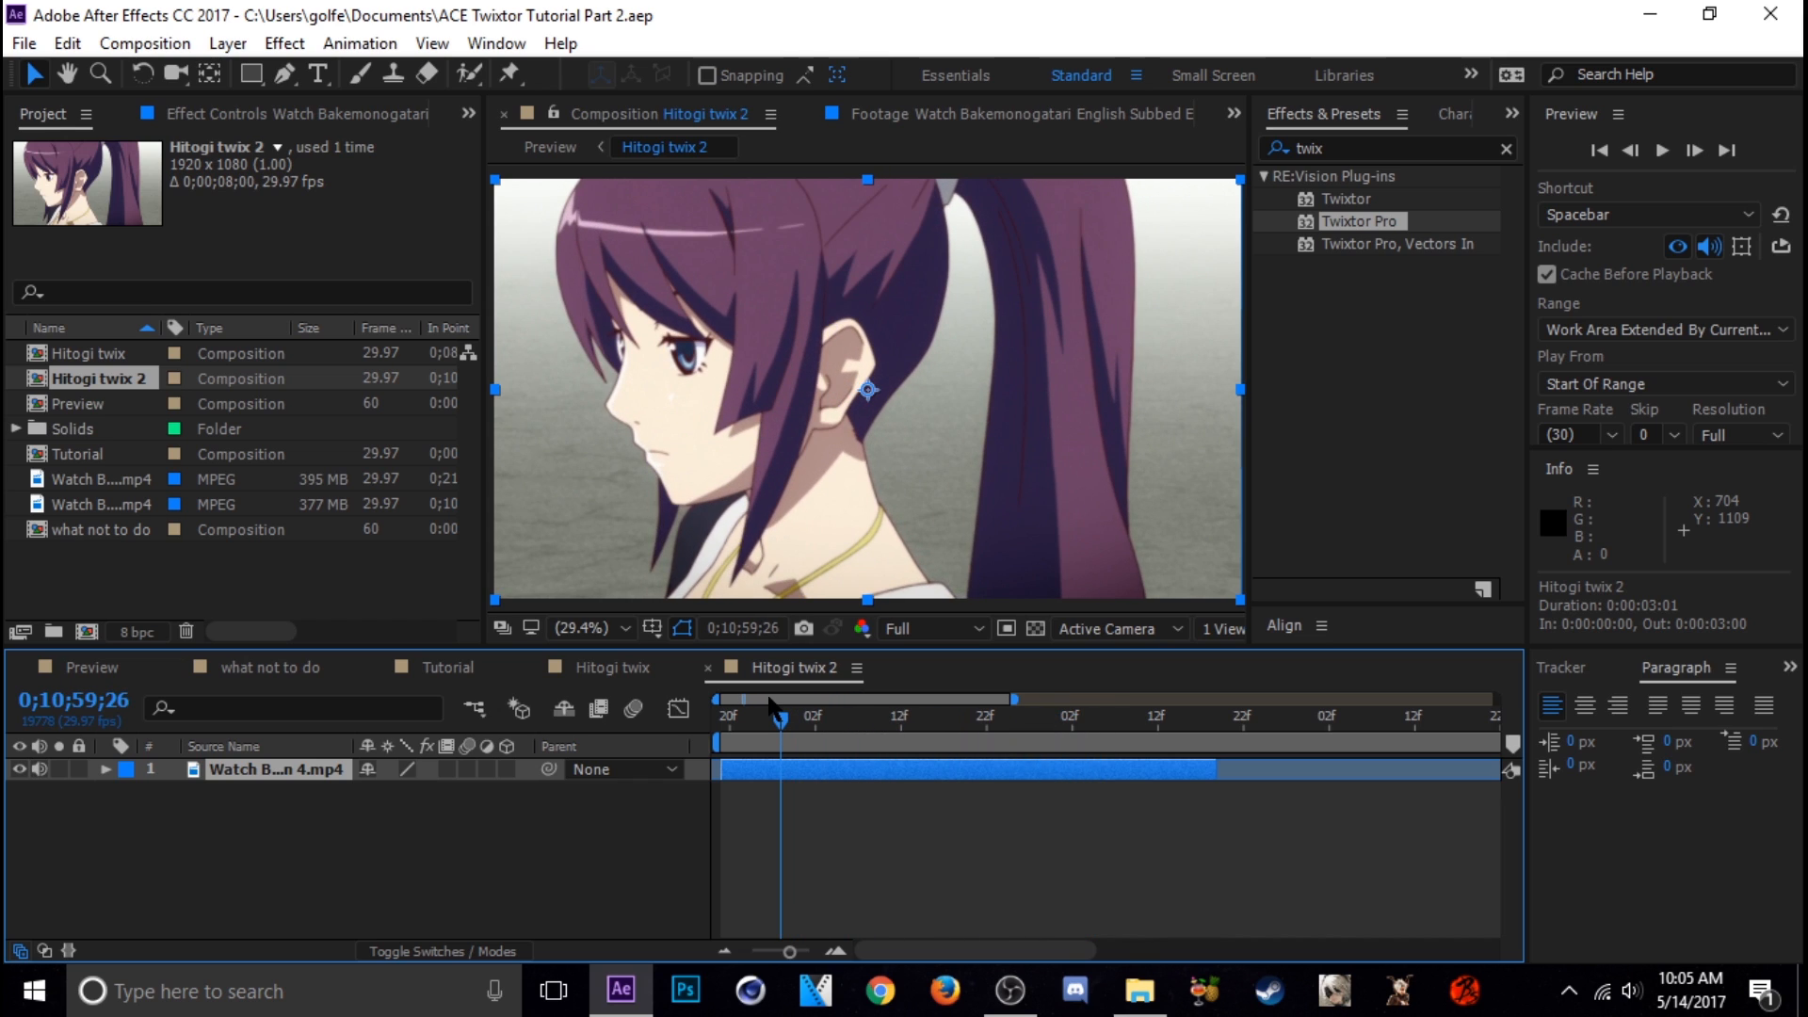
Close the Hitogi twix 2 and Hitogi twix timelines and play back the Tutorial composition
click(707, 669)
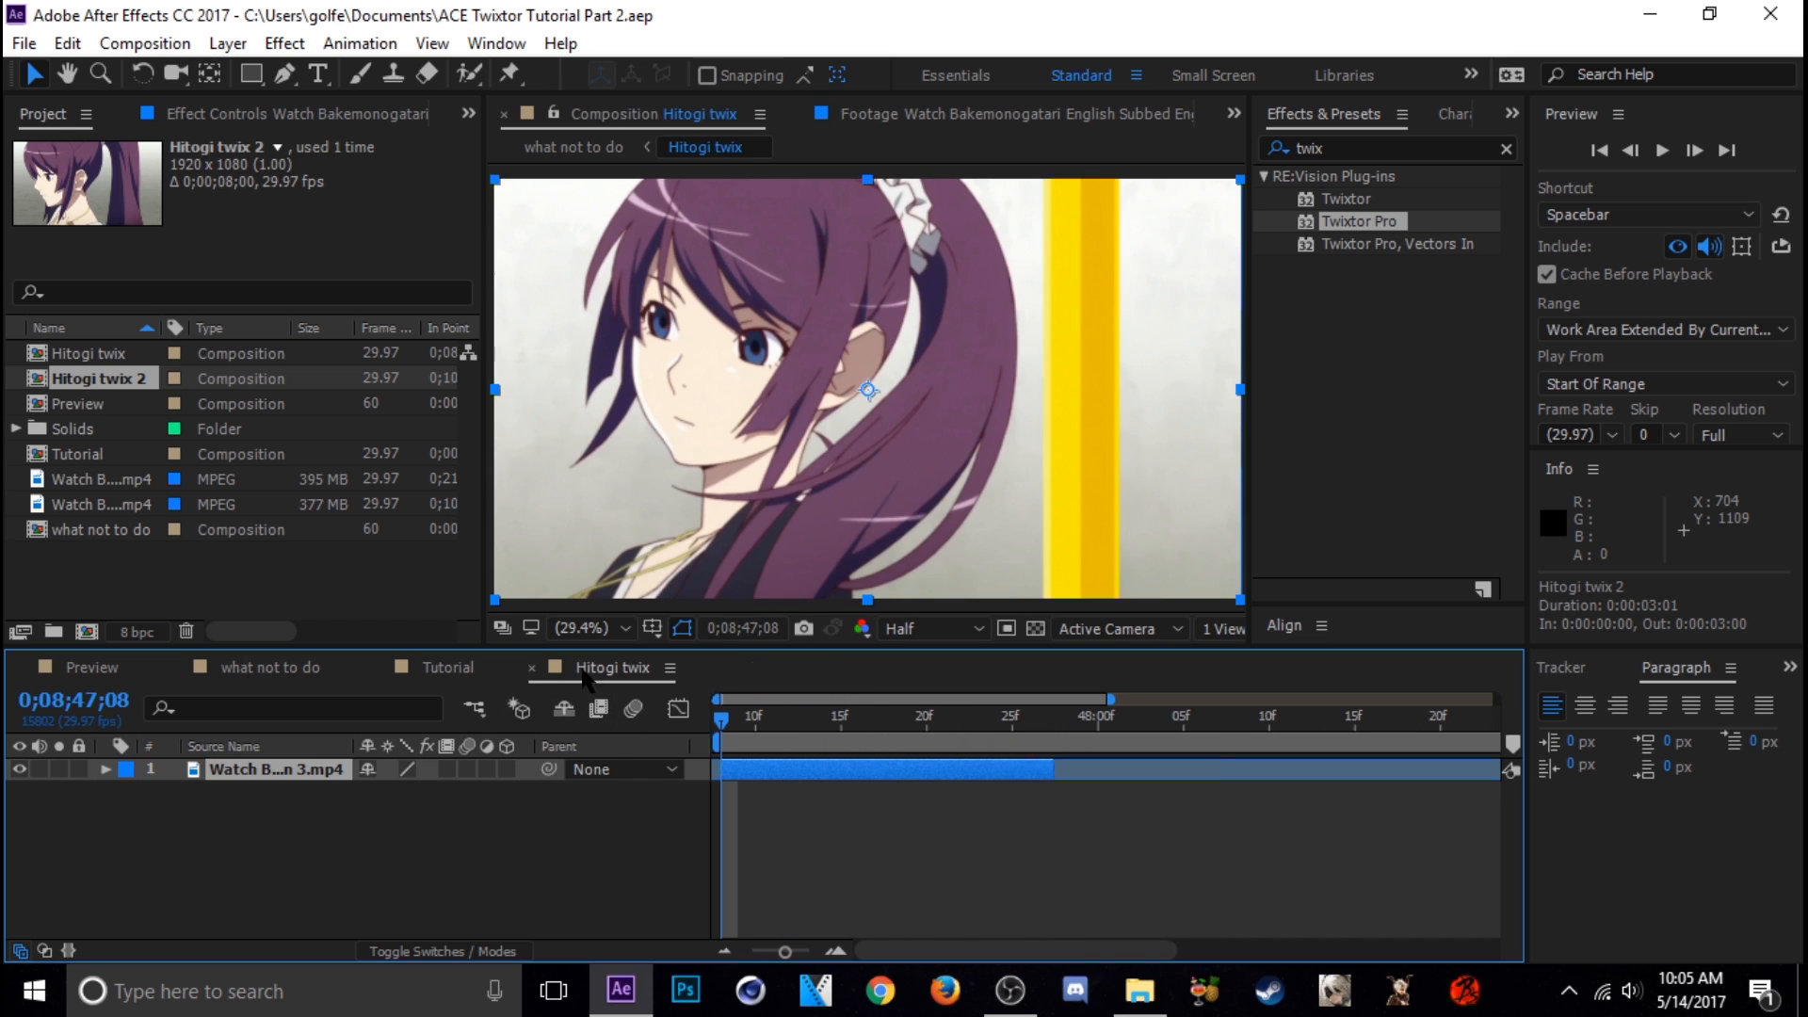
click(533, 668)
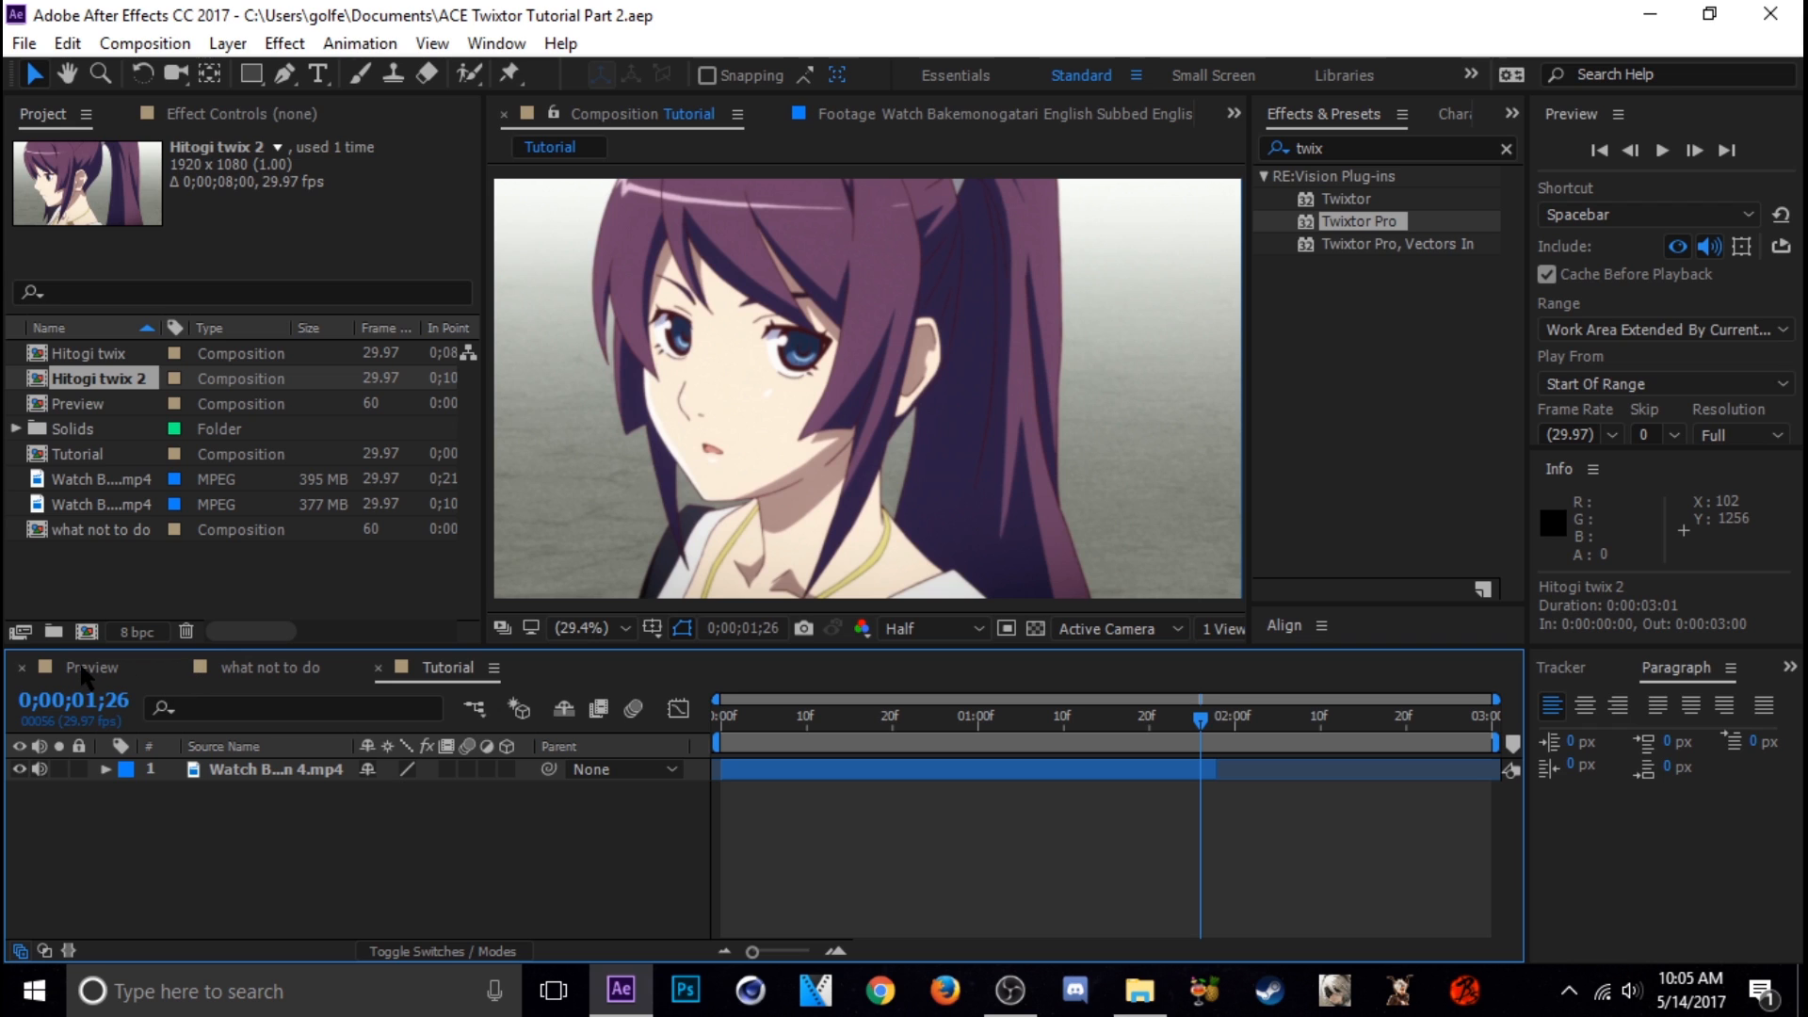
drag(861, 723, 826, 724)
key(space)
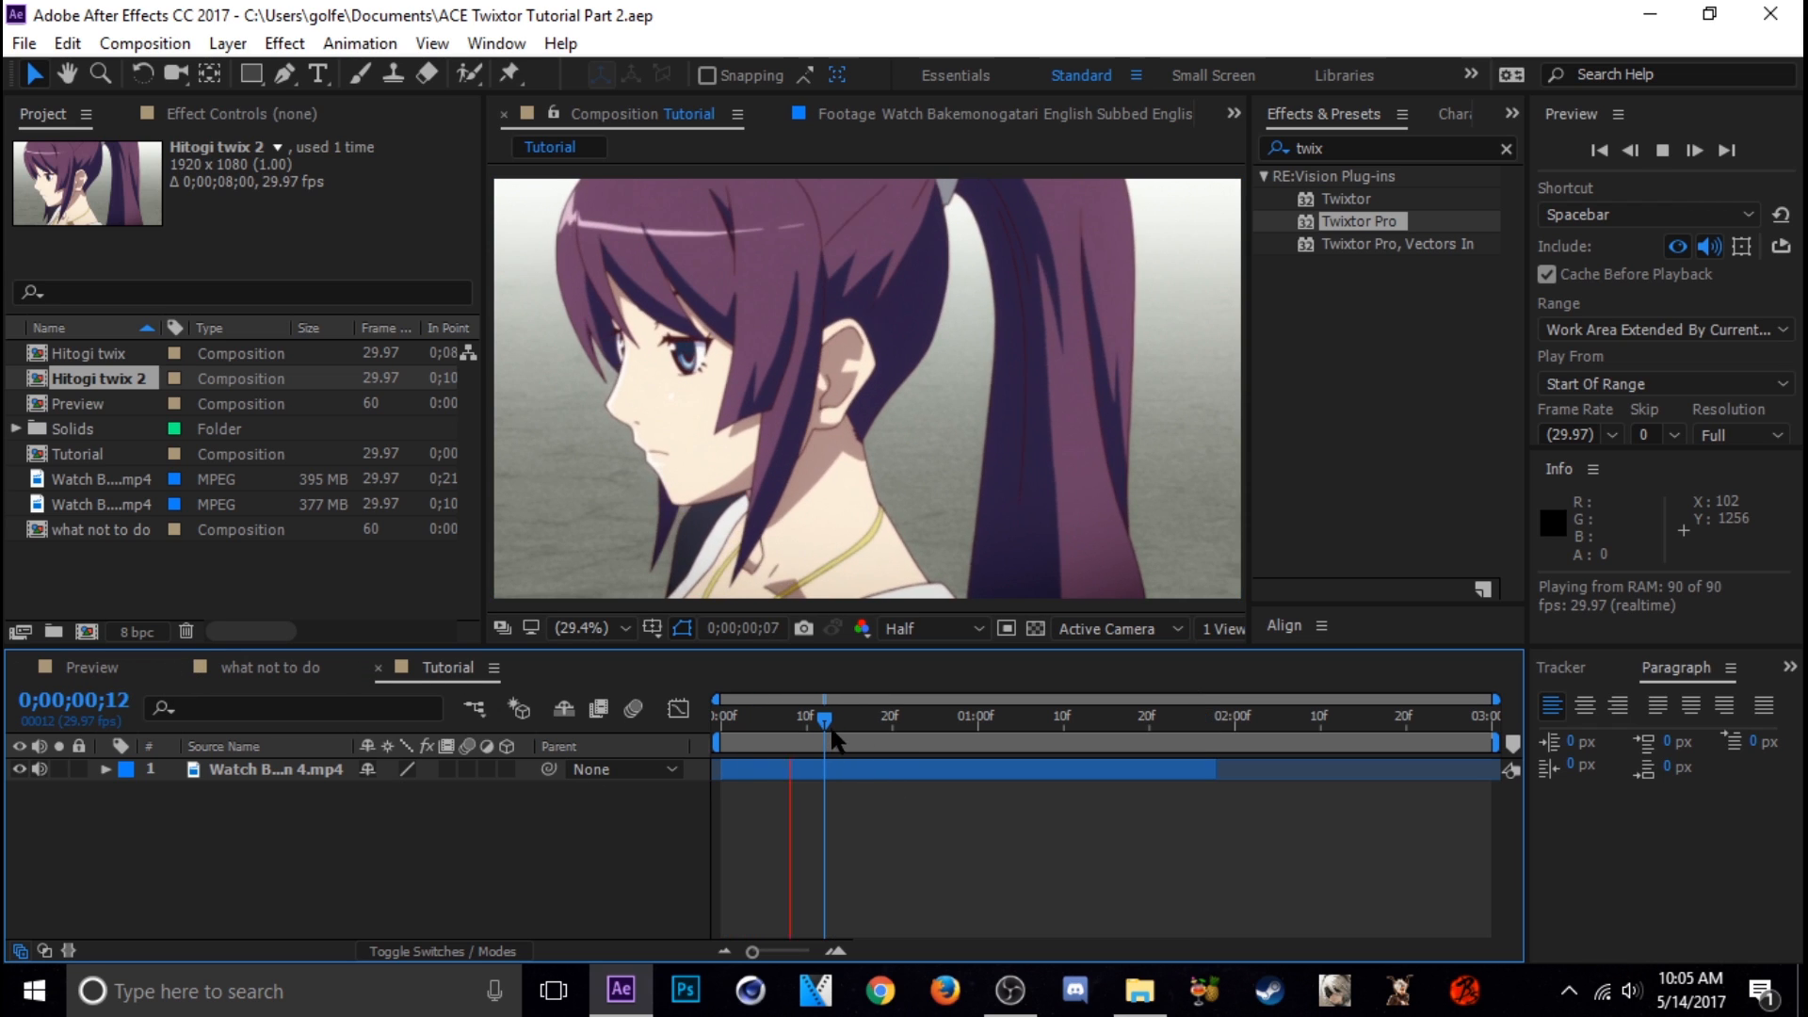
key(space)
Mute the footage layer's audio in the Tutorial composition, replay it, and save the project
click(39, 769)
key(space)
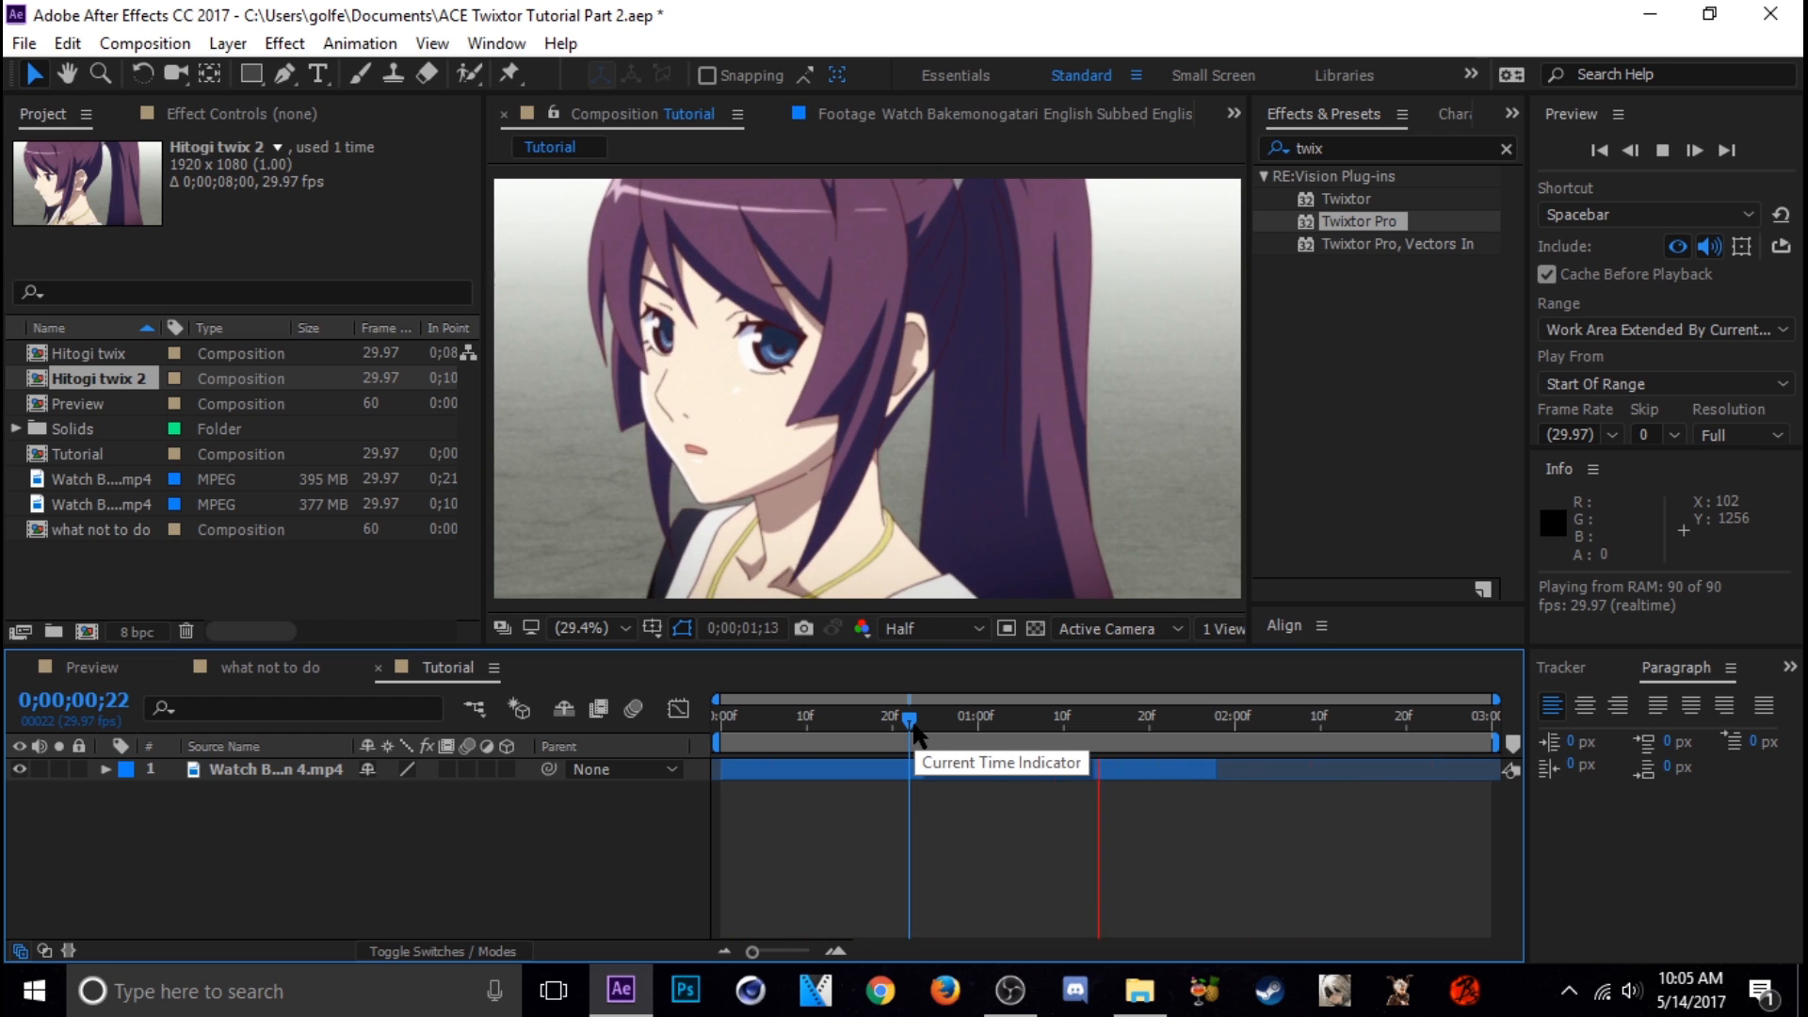
drag(910, 721, 953, 721)
key(ctrl+s)
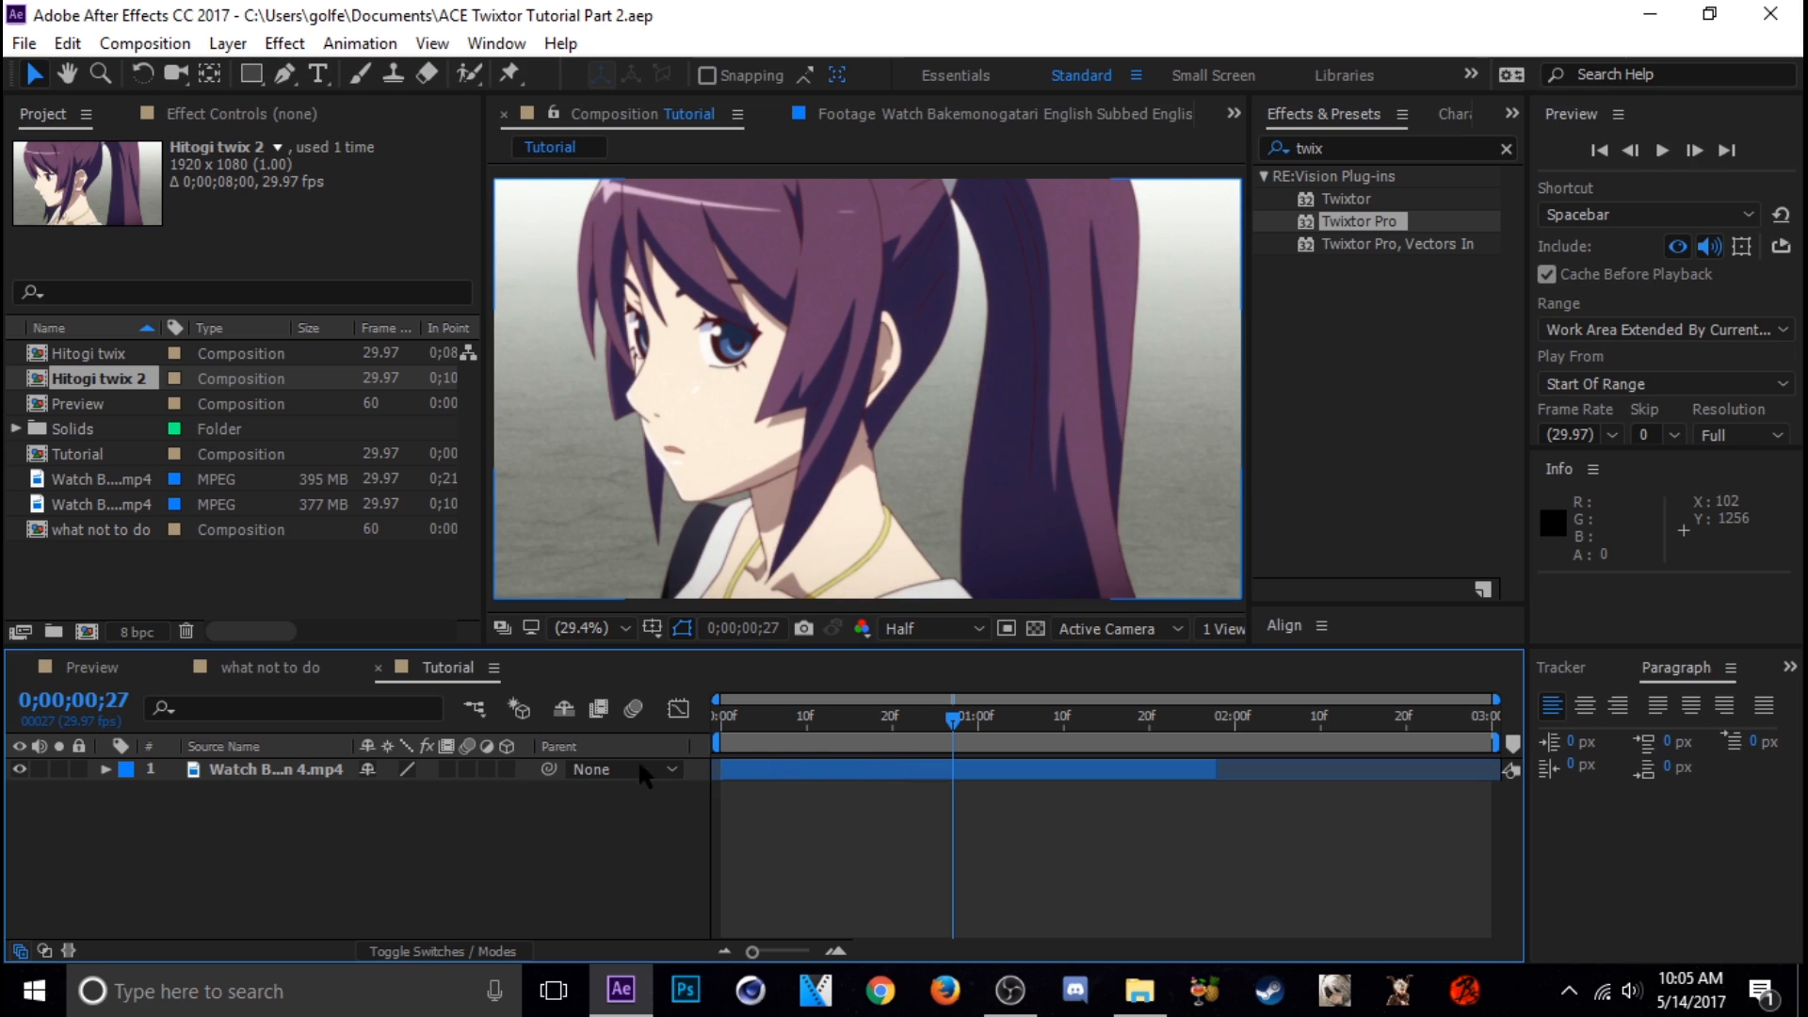
Pre-compose the footage layer as "Hitogi twix 3" with all attributes moved into the new composition, with the current time at the start
key(Home)
click(858, 771)
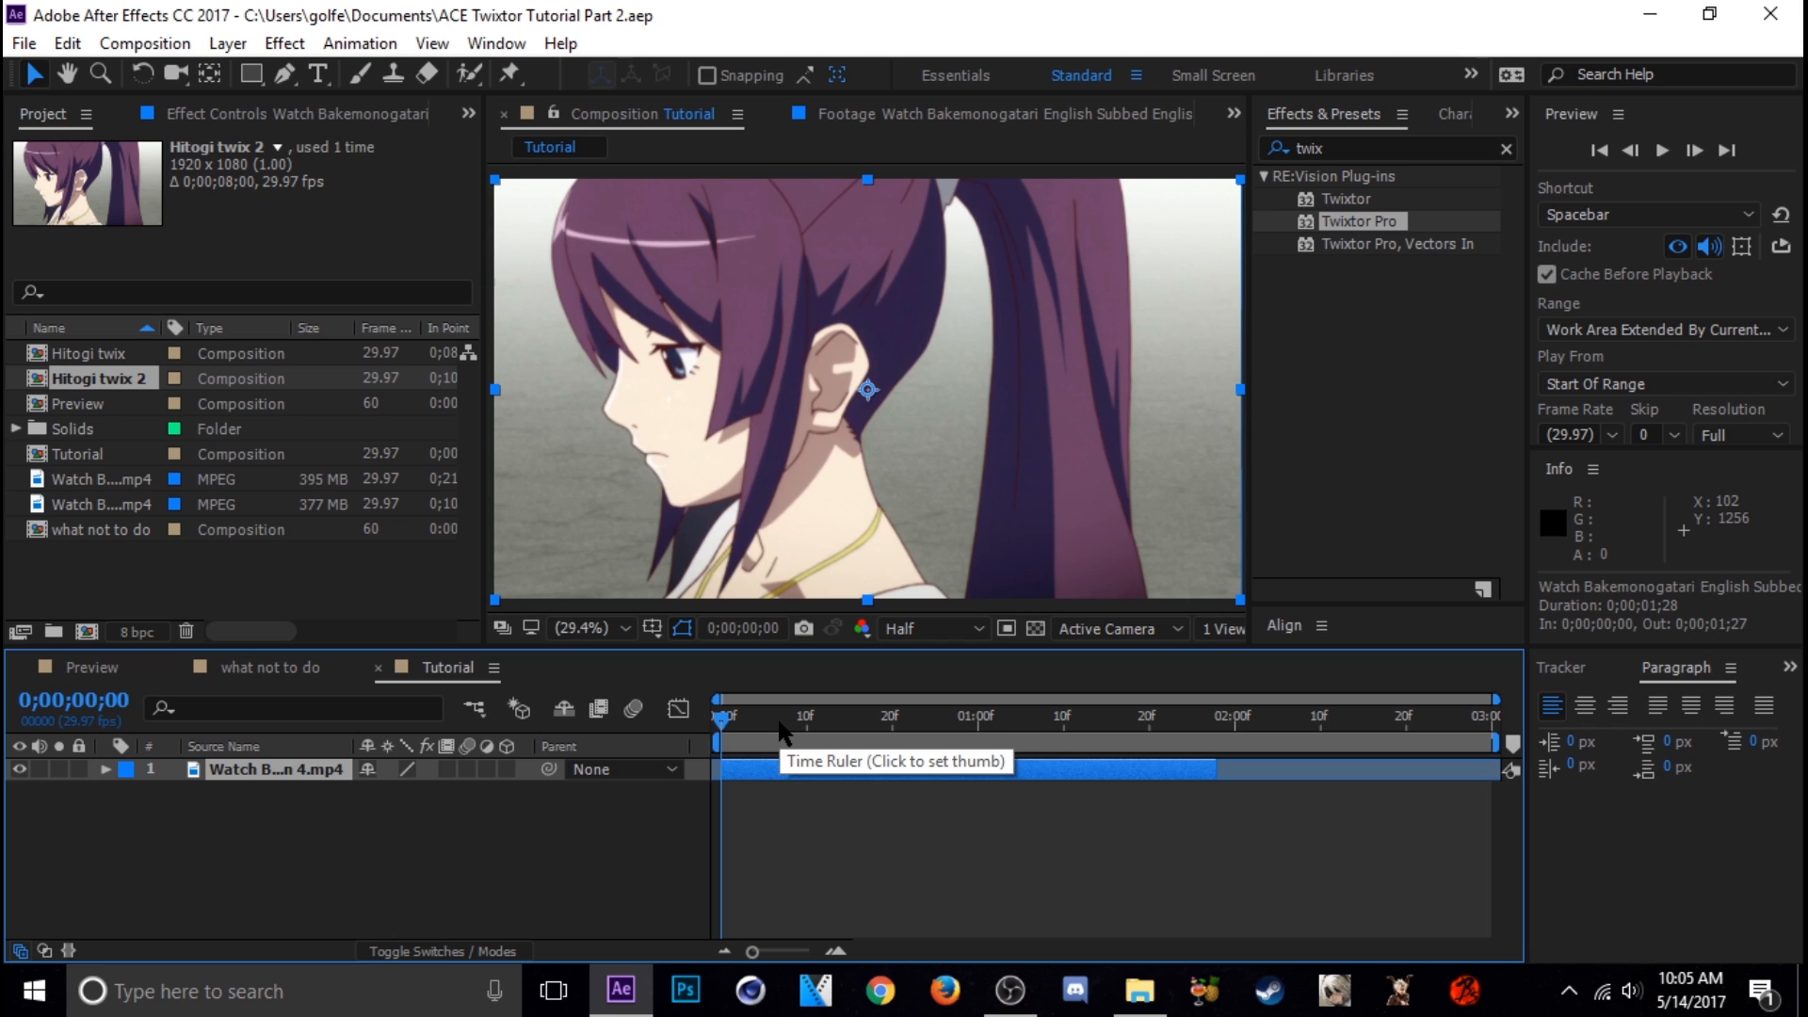
key(ctrl+shift+c)
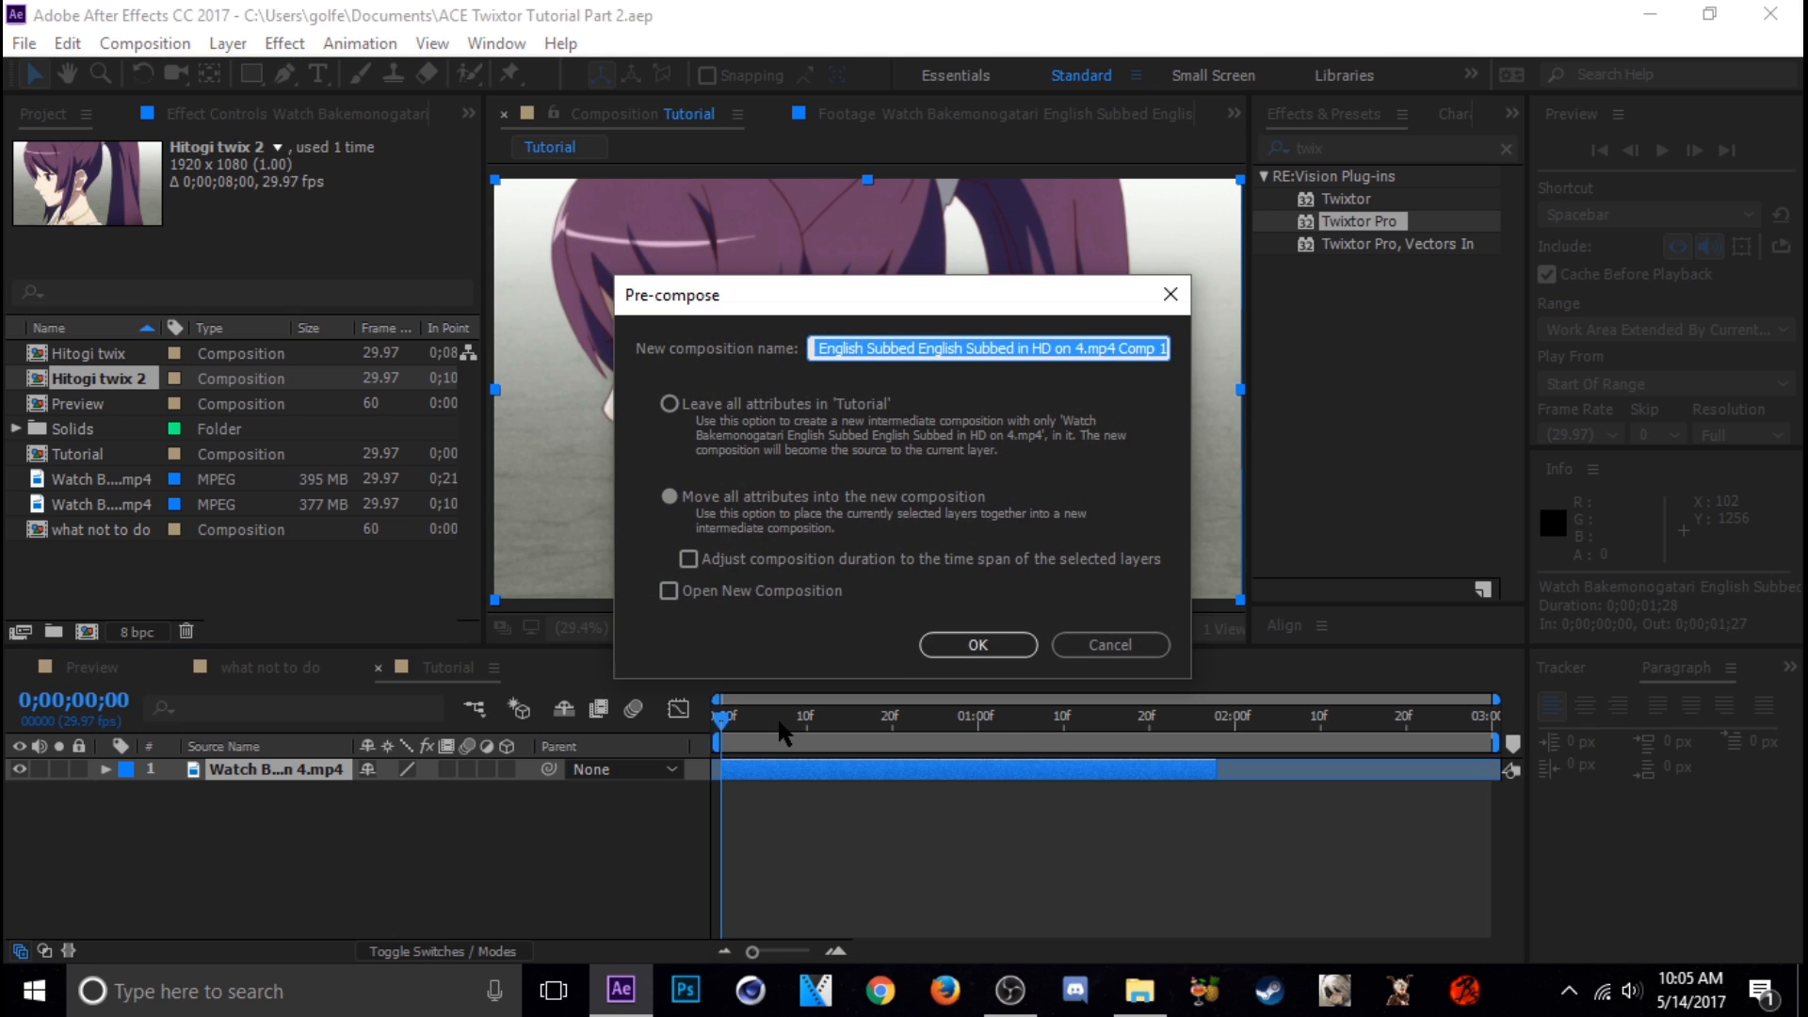
text(Hitogi twix 3)
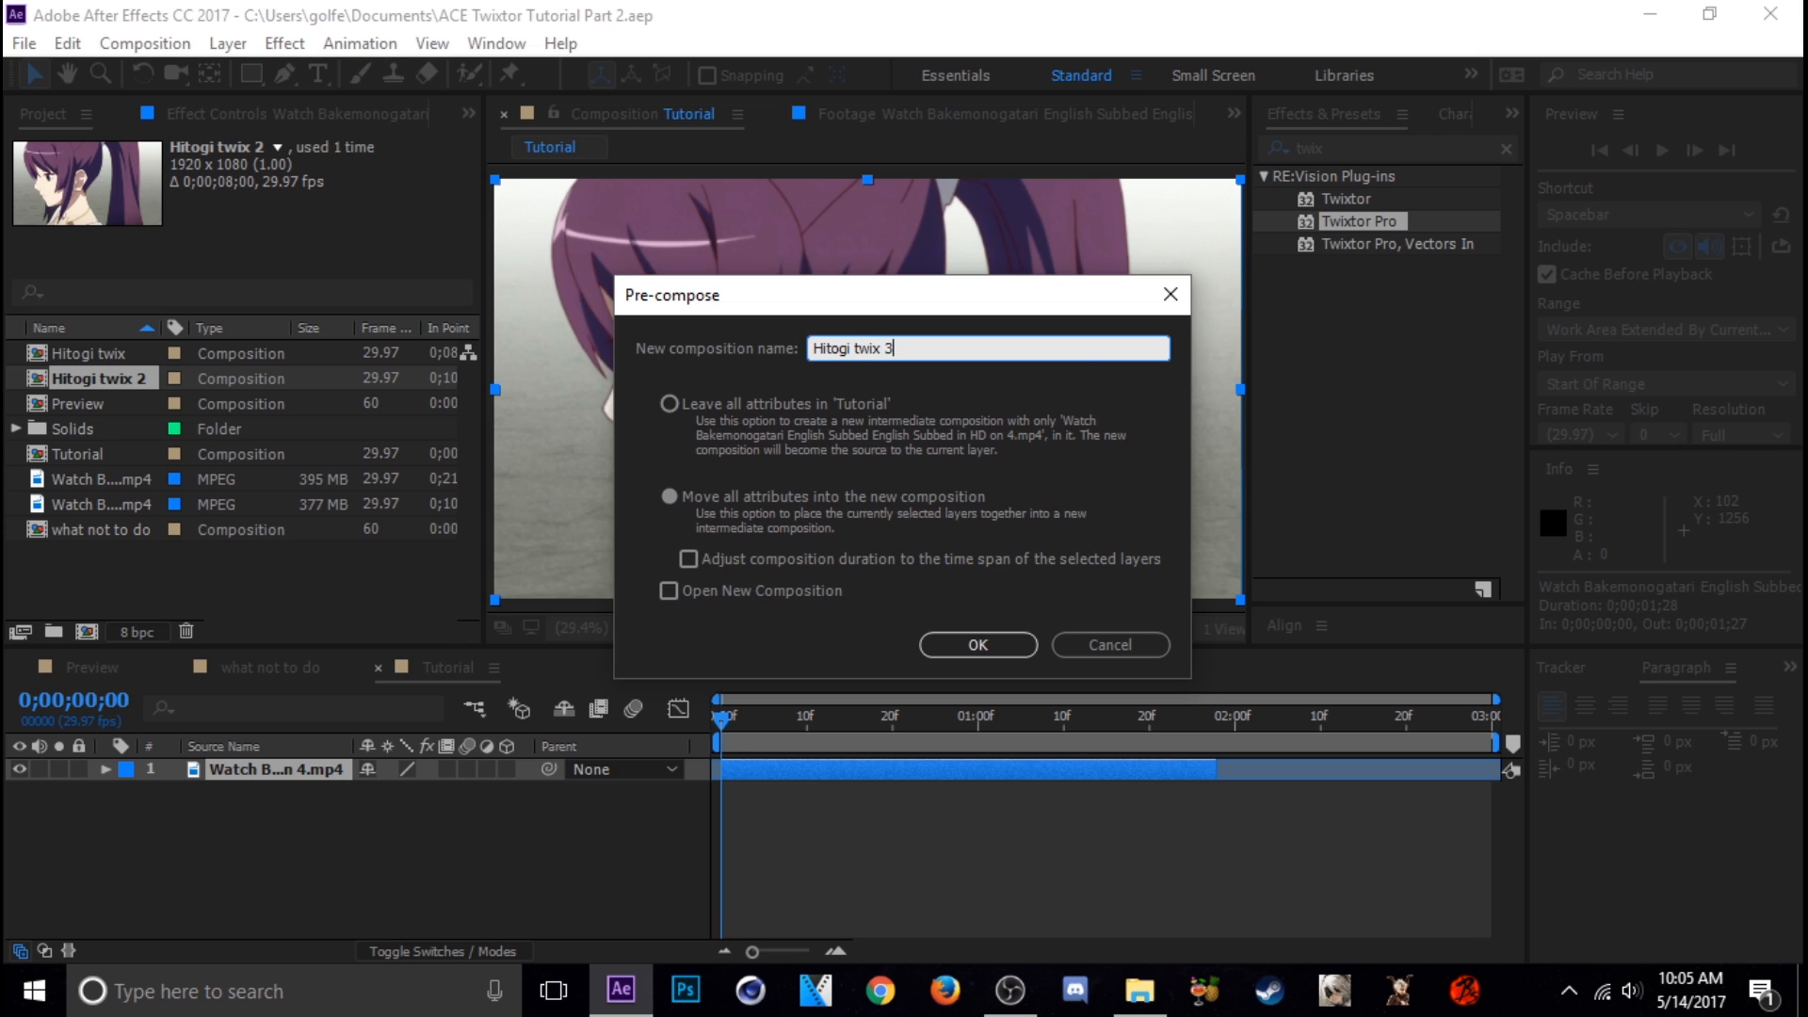
key(Return)
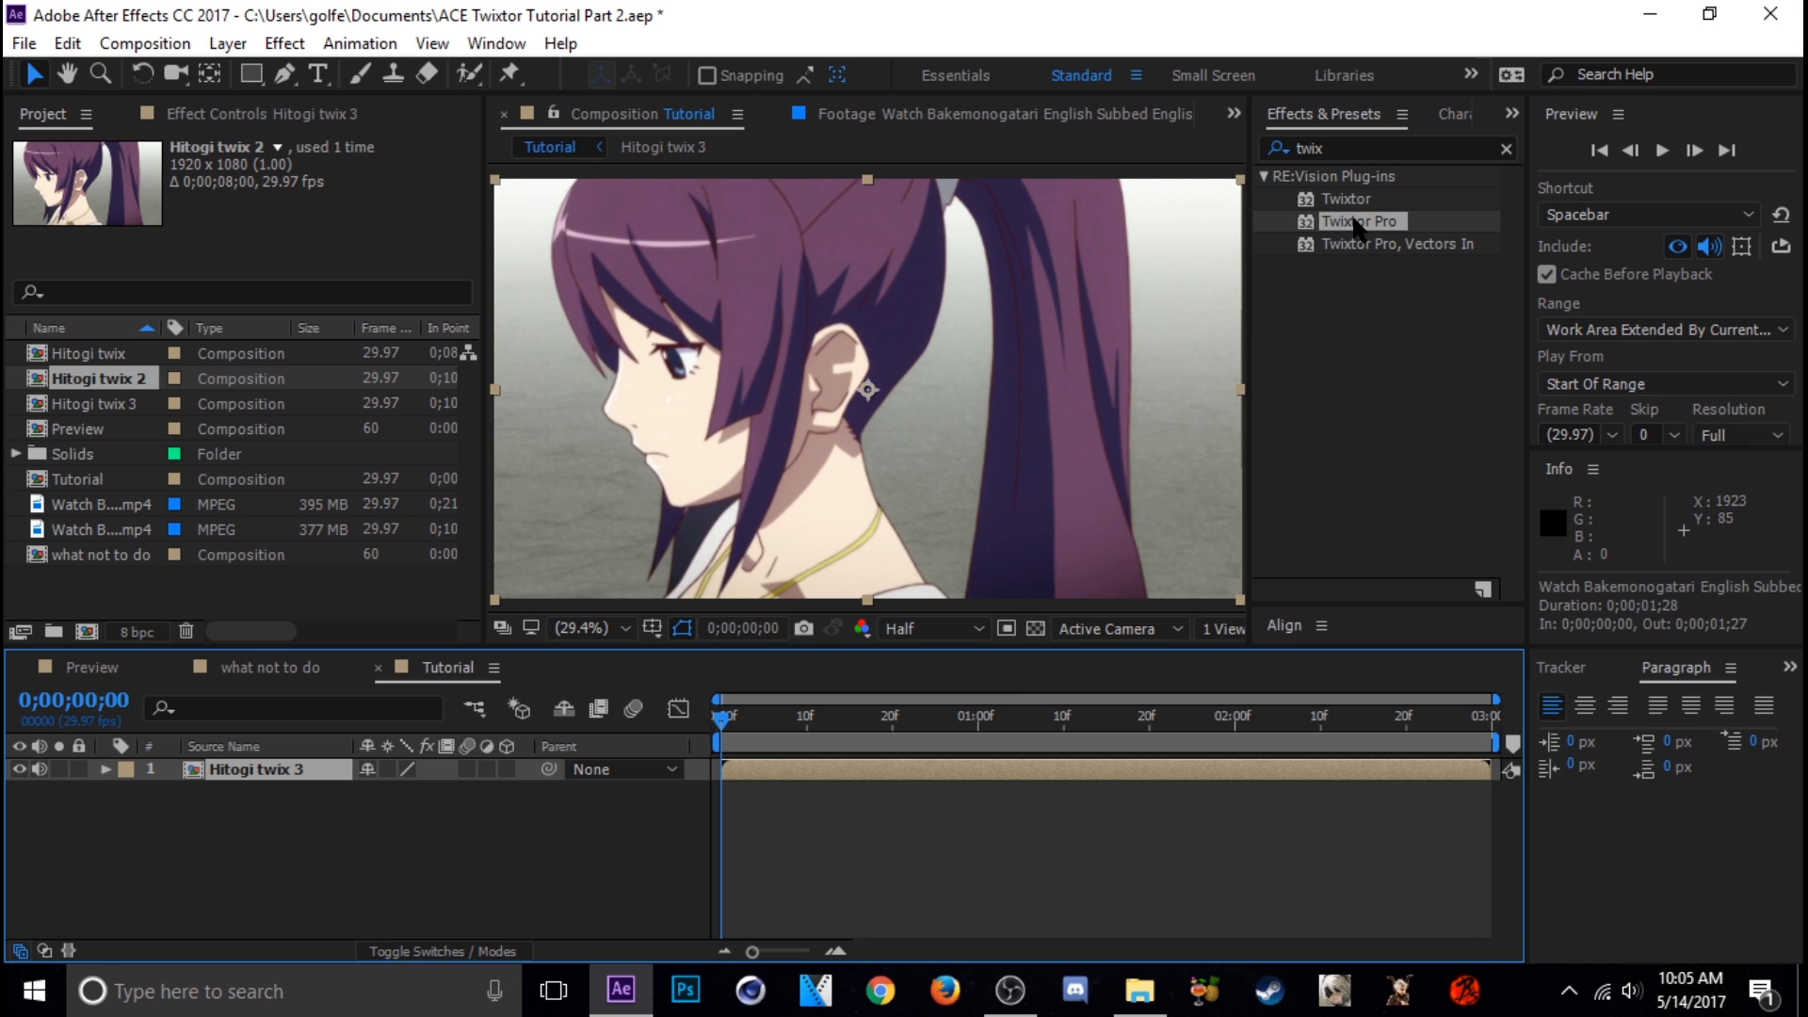
Apply the Twixtor Pro effect to the Hitogi twix 3 layer and set its Input: Frame Rate to 7
drag(1361, 228, 957, 381)
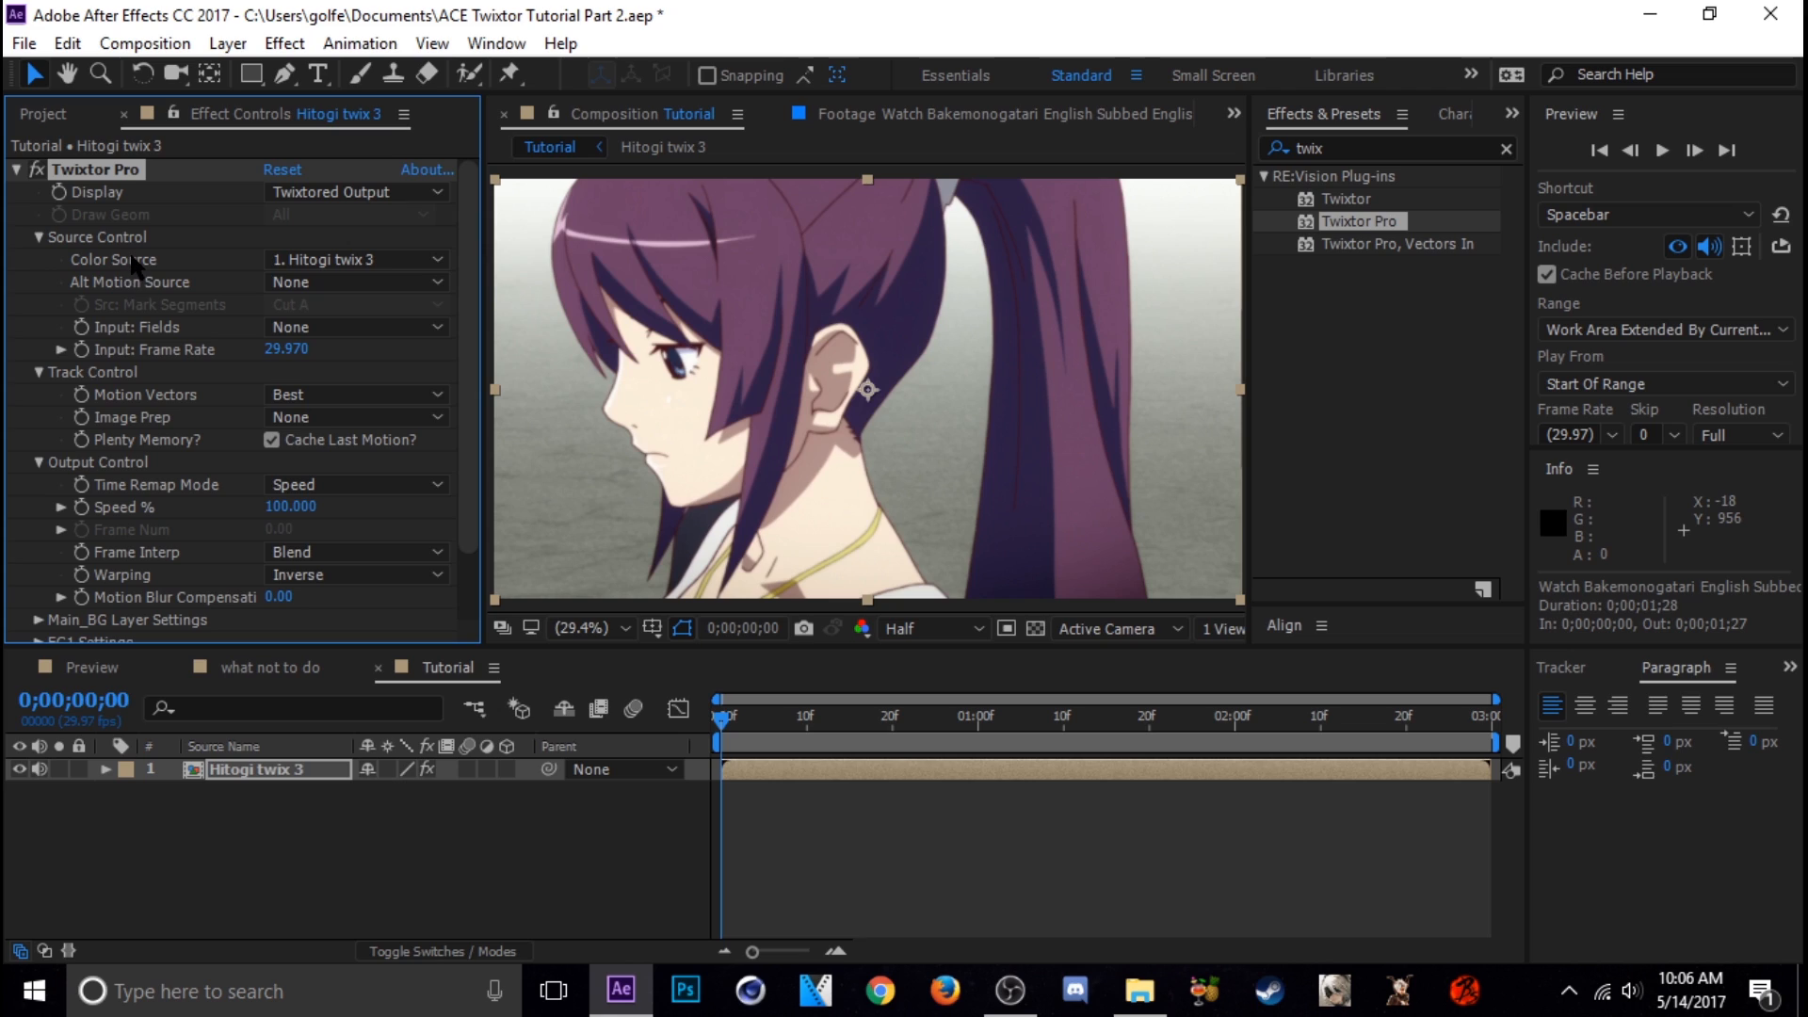
click(290, 350)
text(7)
key(Return)
Set Twixtor Pro's Image Prep to Contrast/Edge Enhance and Frame Interp to Motion Weighted Blend
click(283, 417)
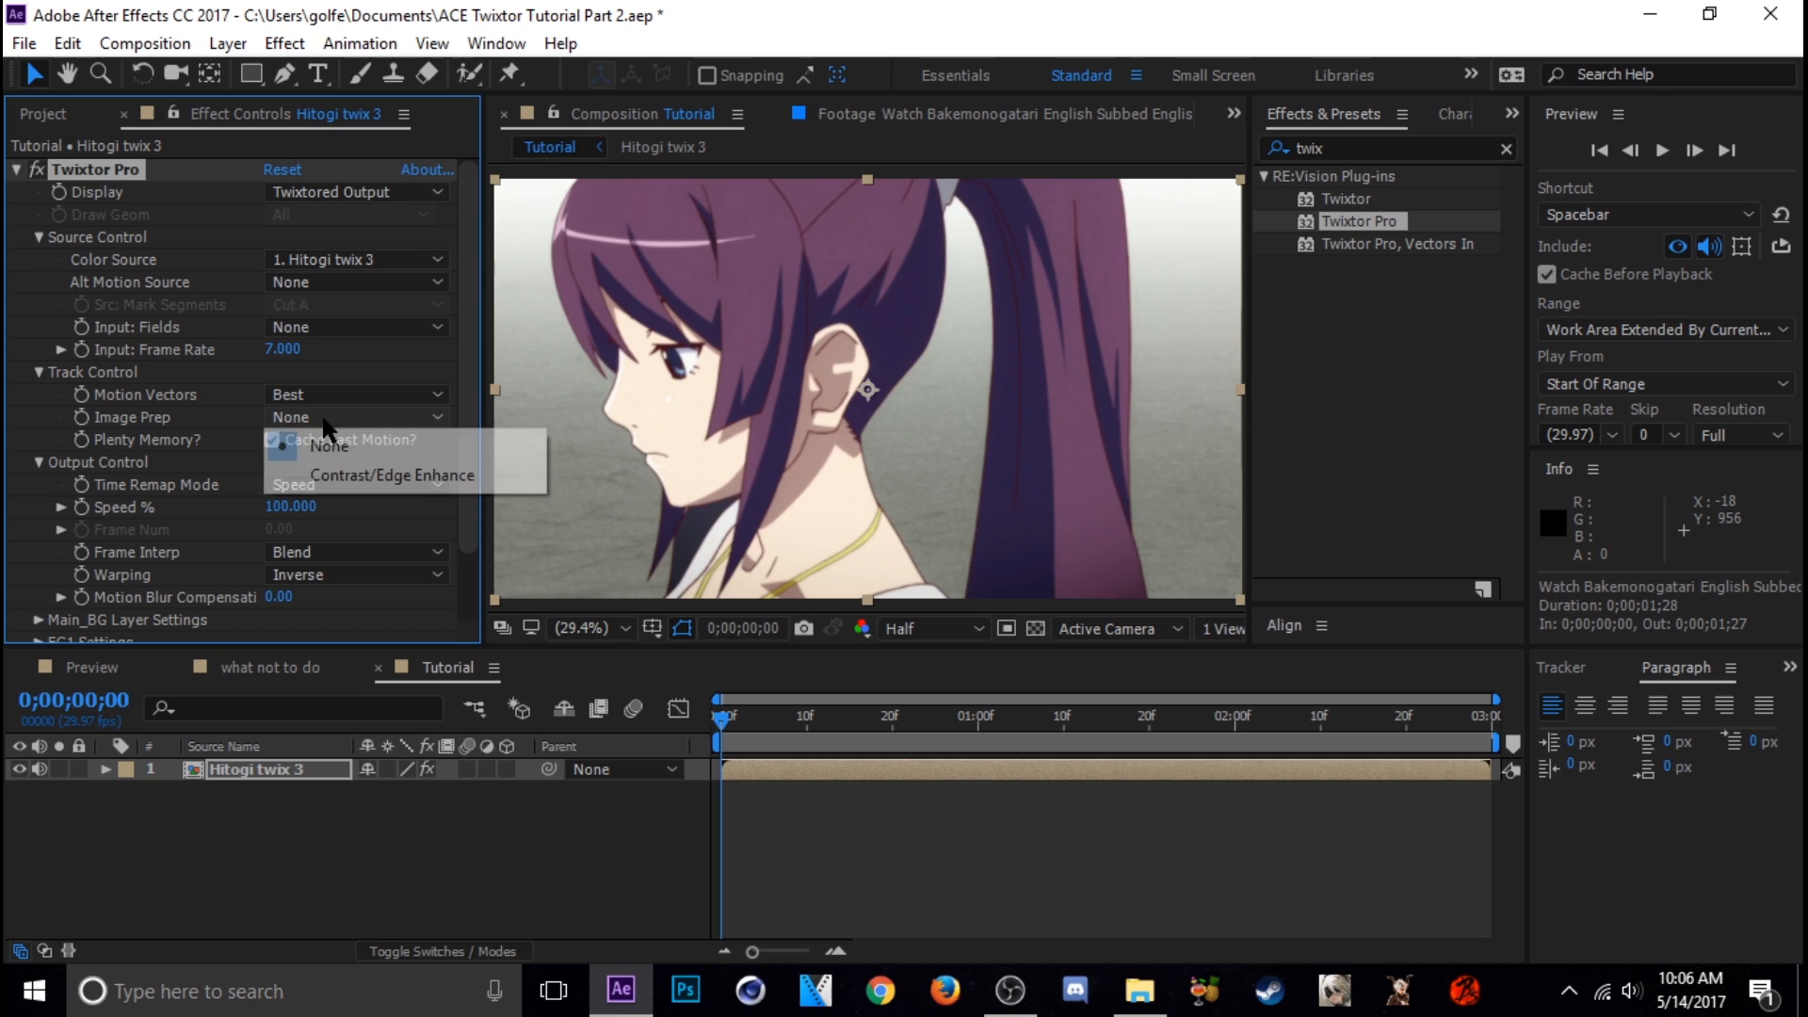
click(367, 478)
scroll(213, 433, down, 2)
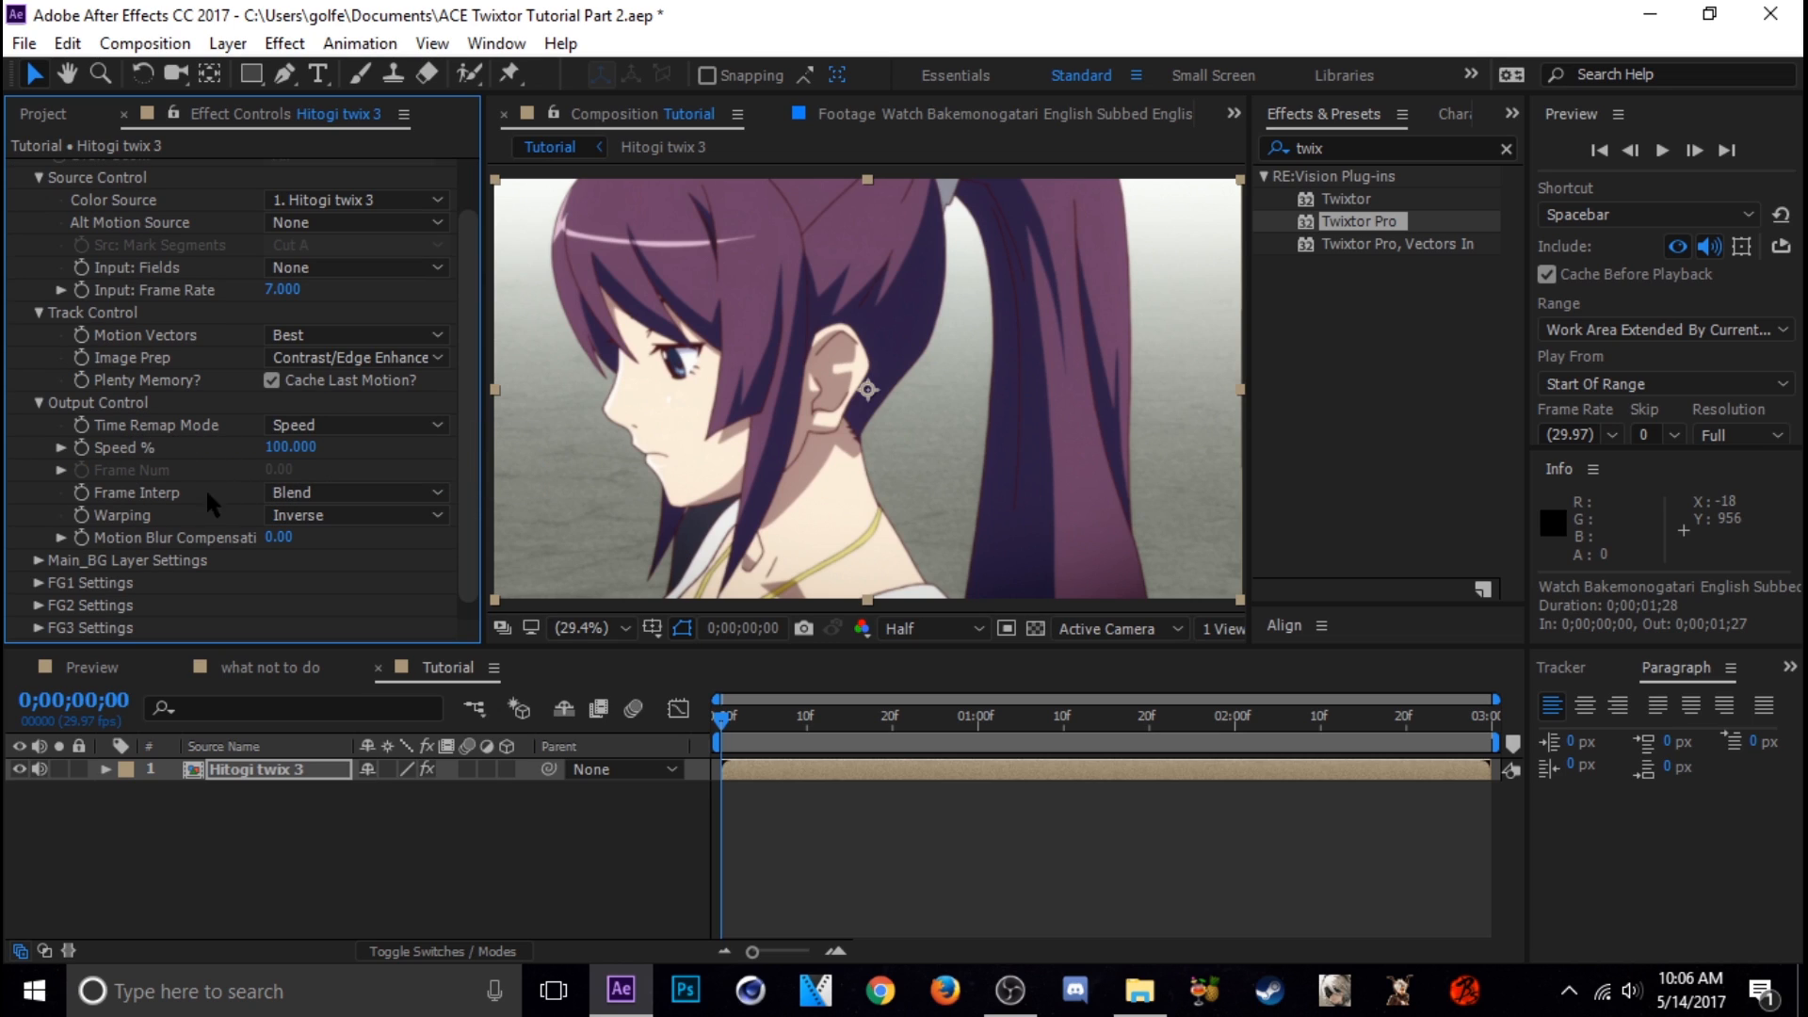
click(325, 494)
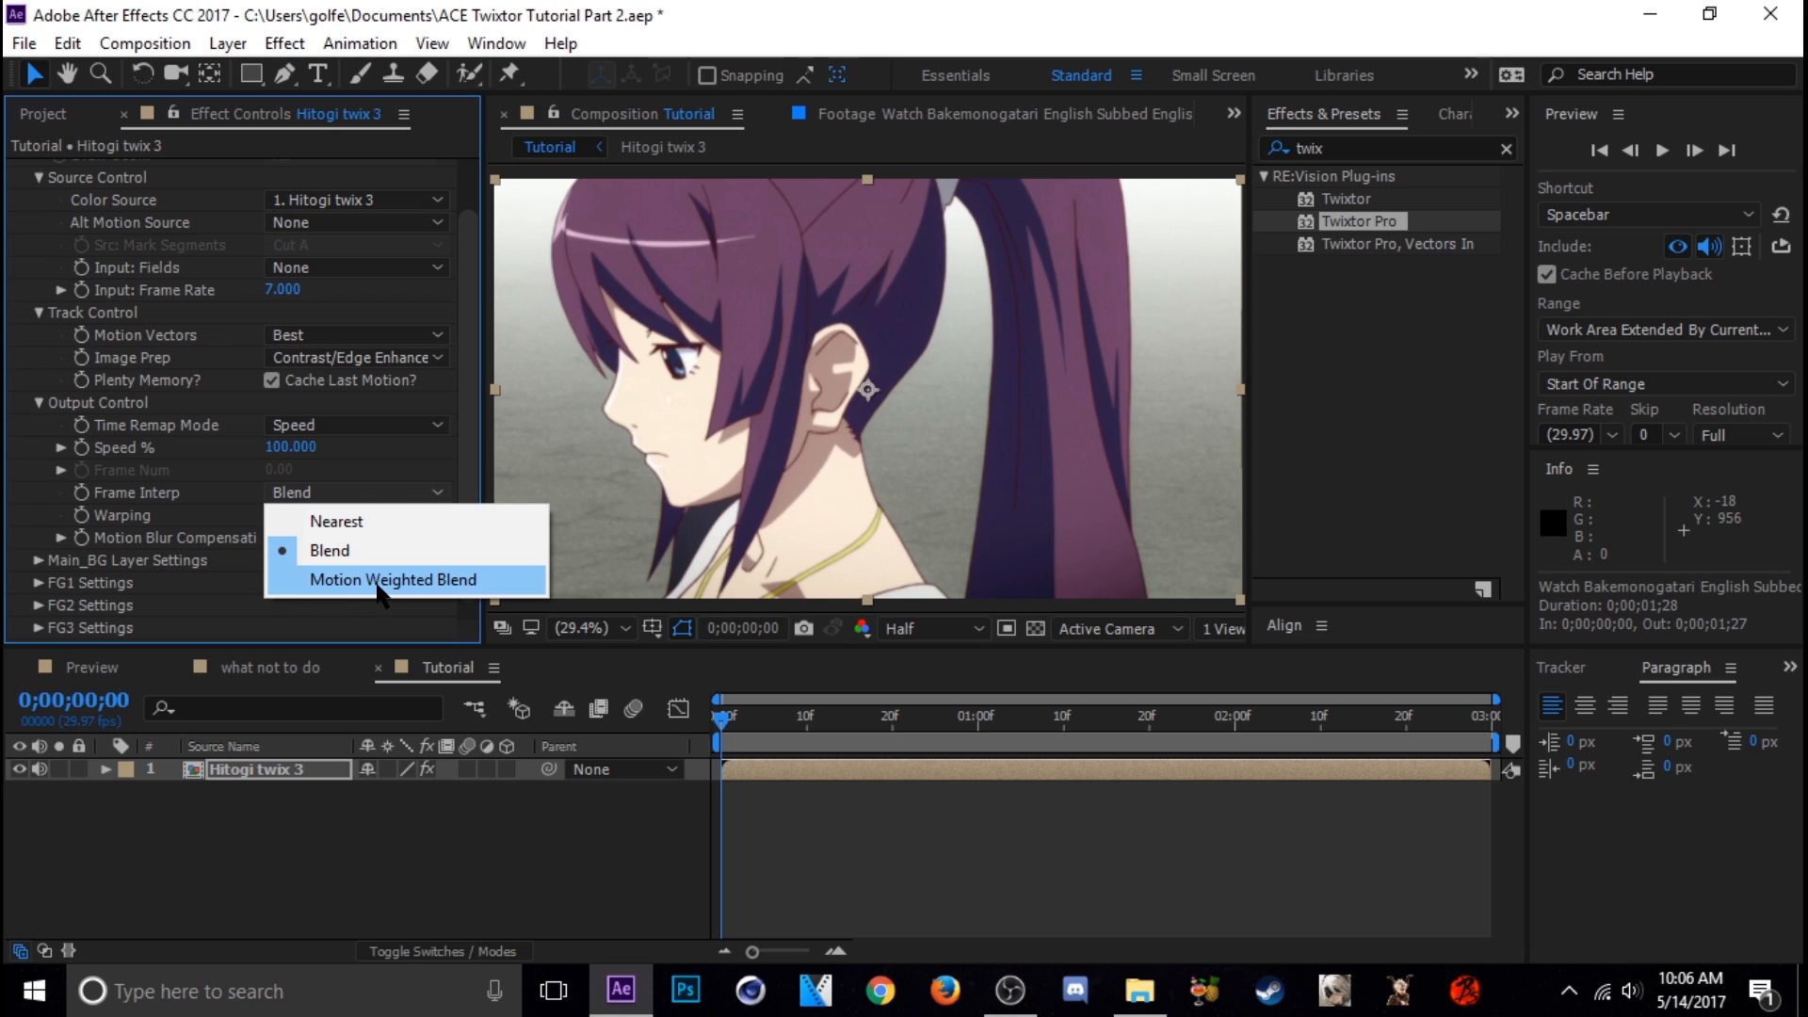
click(391, 579)
Set Twixtor Pro's Warping to Inverse w/ Smart Blend
click(365, 515)
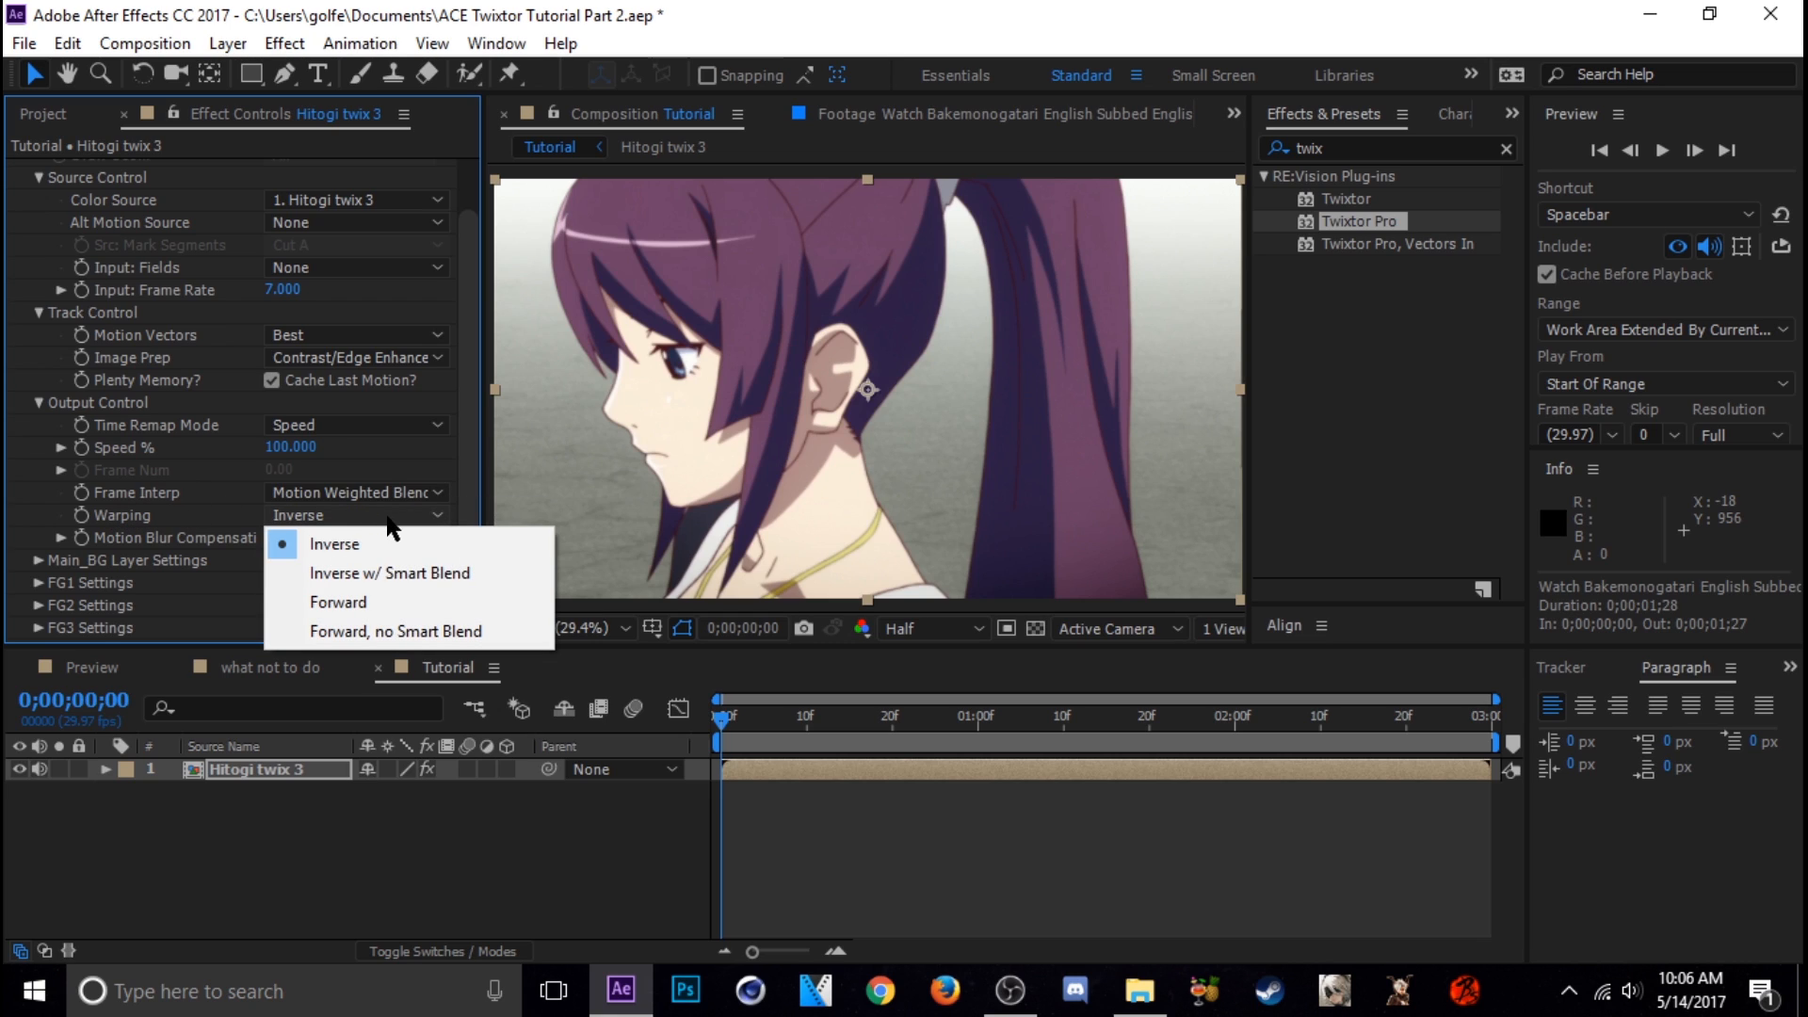
click(419, 575)
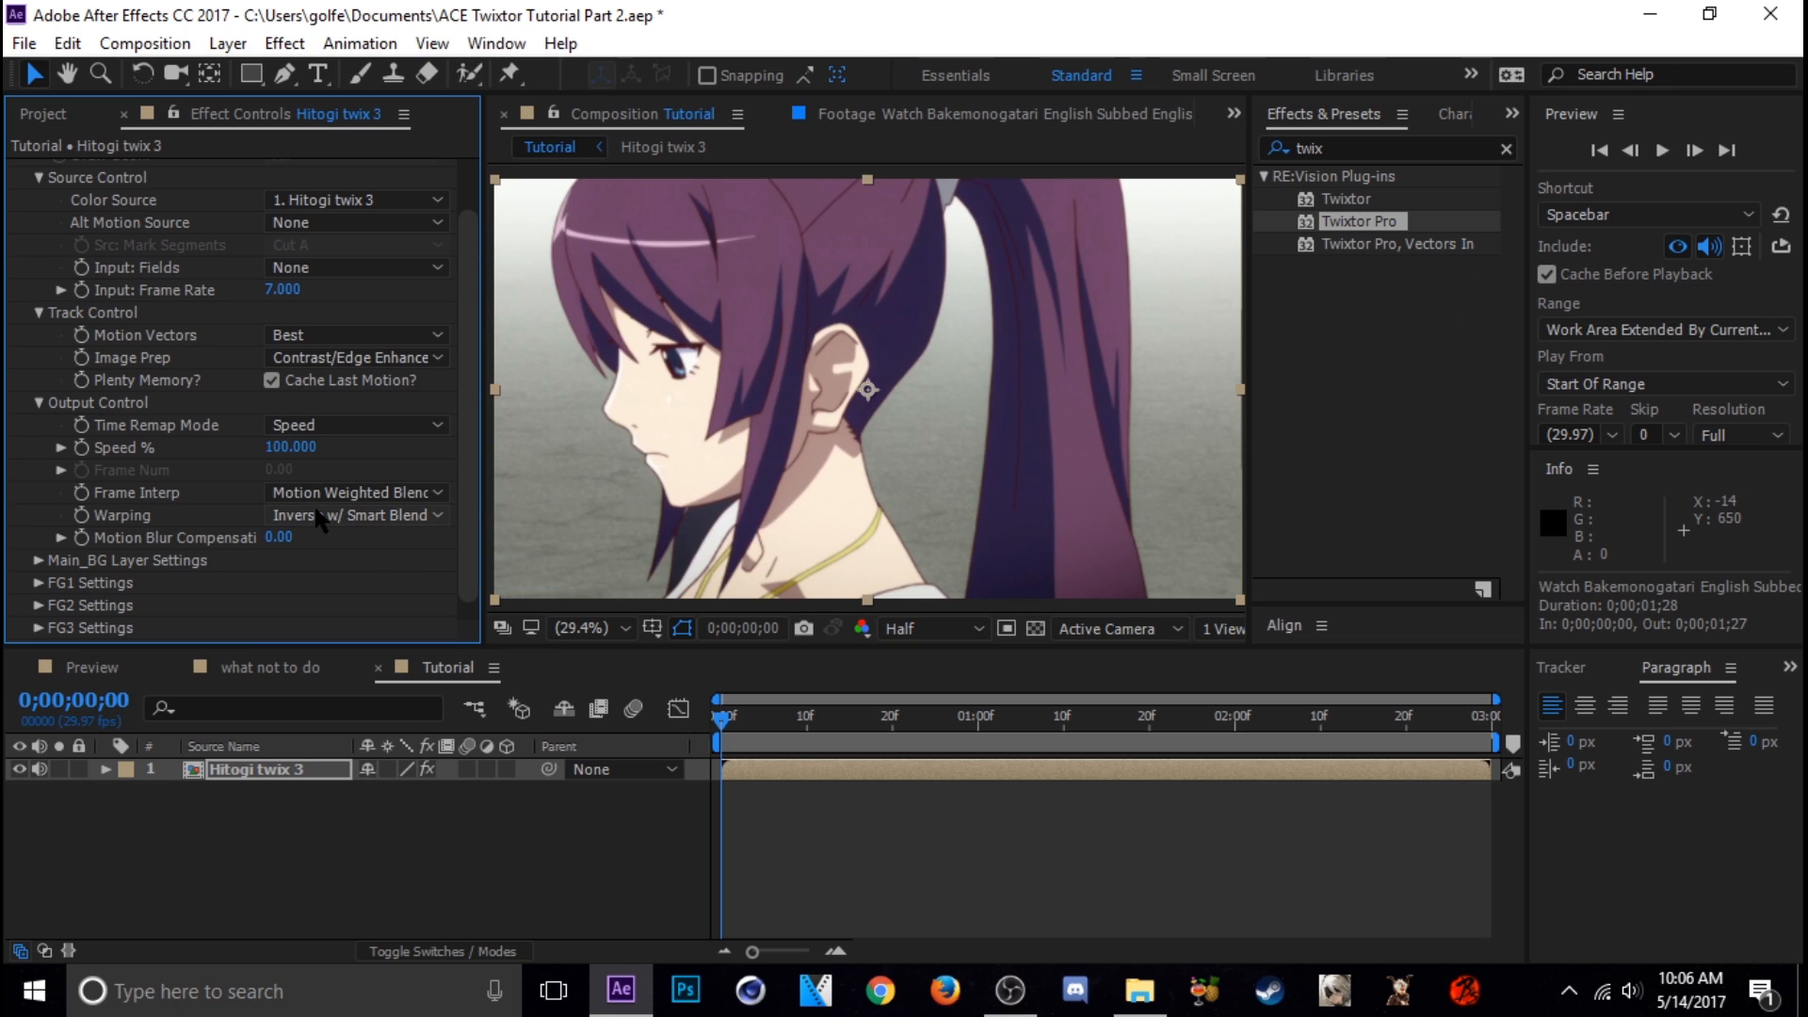
click(363, 518)
click(218, 502)
drag(467, 384, 465, 297)
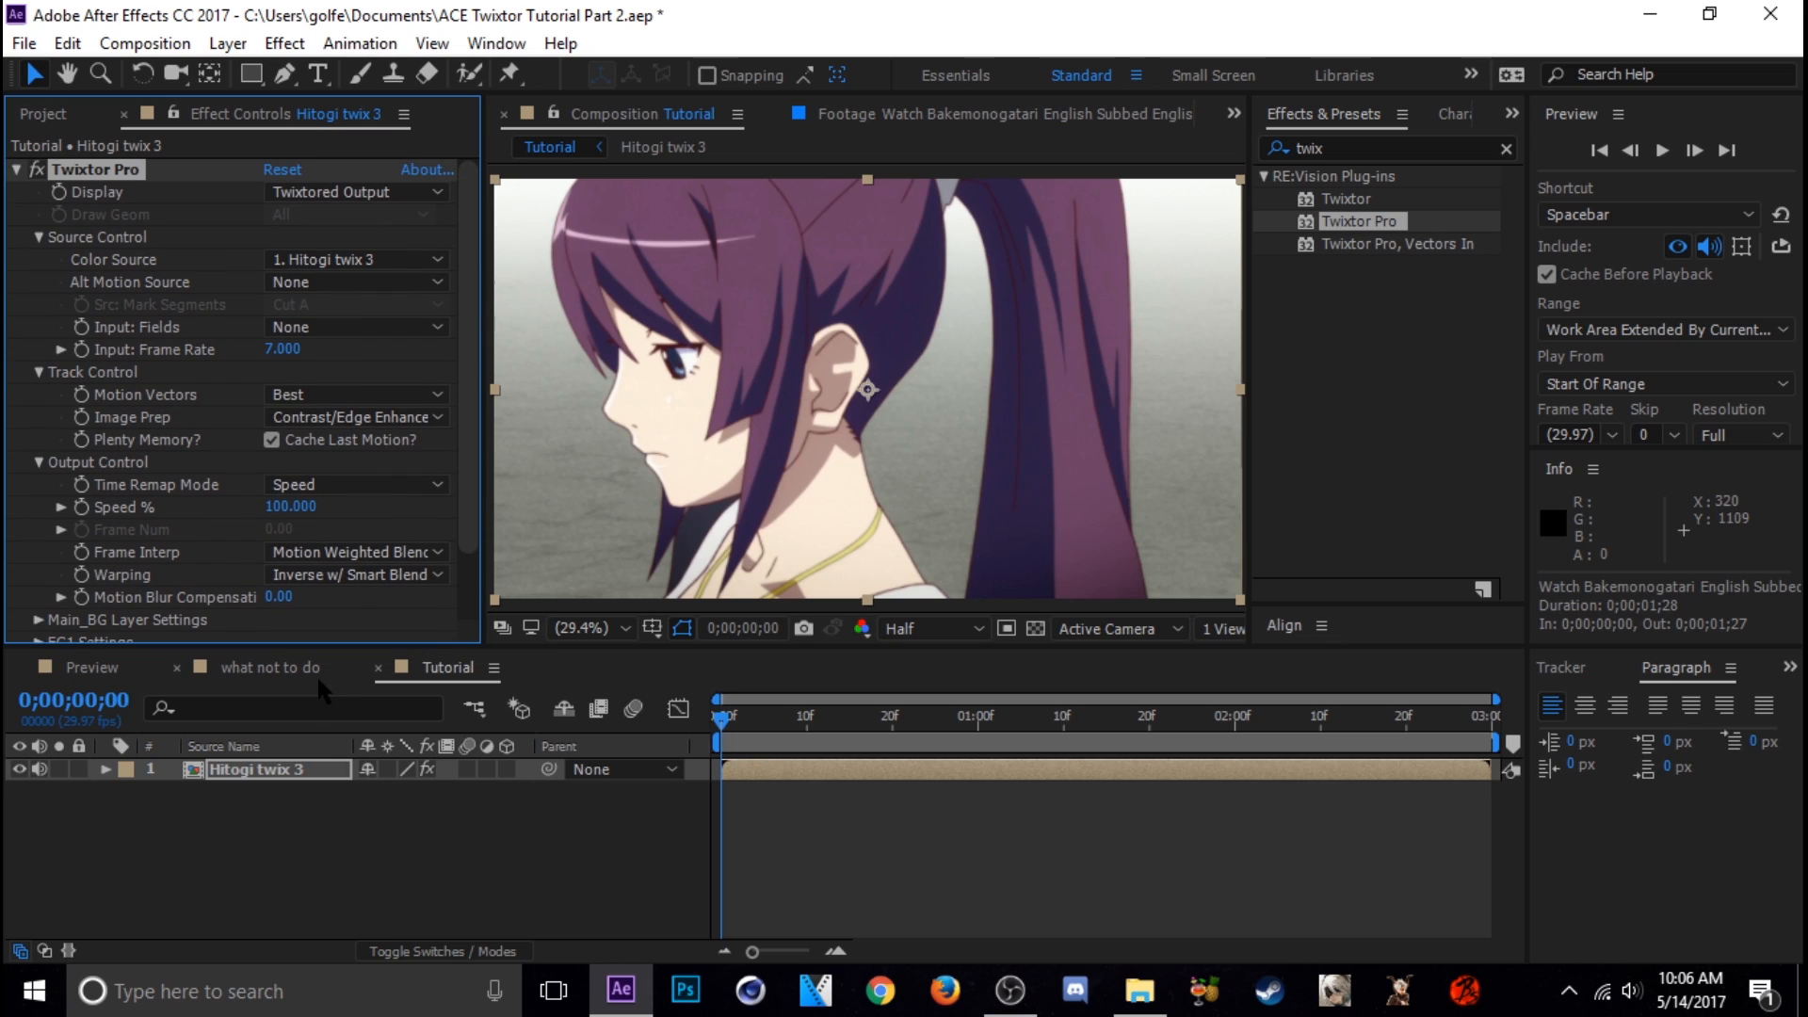
Enable keyframing for Twixtor Pro's Speed % at the first frame and reveal the layer's keyframed property
scroll(466, 359, down, 2)
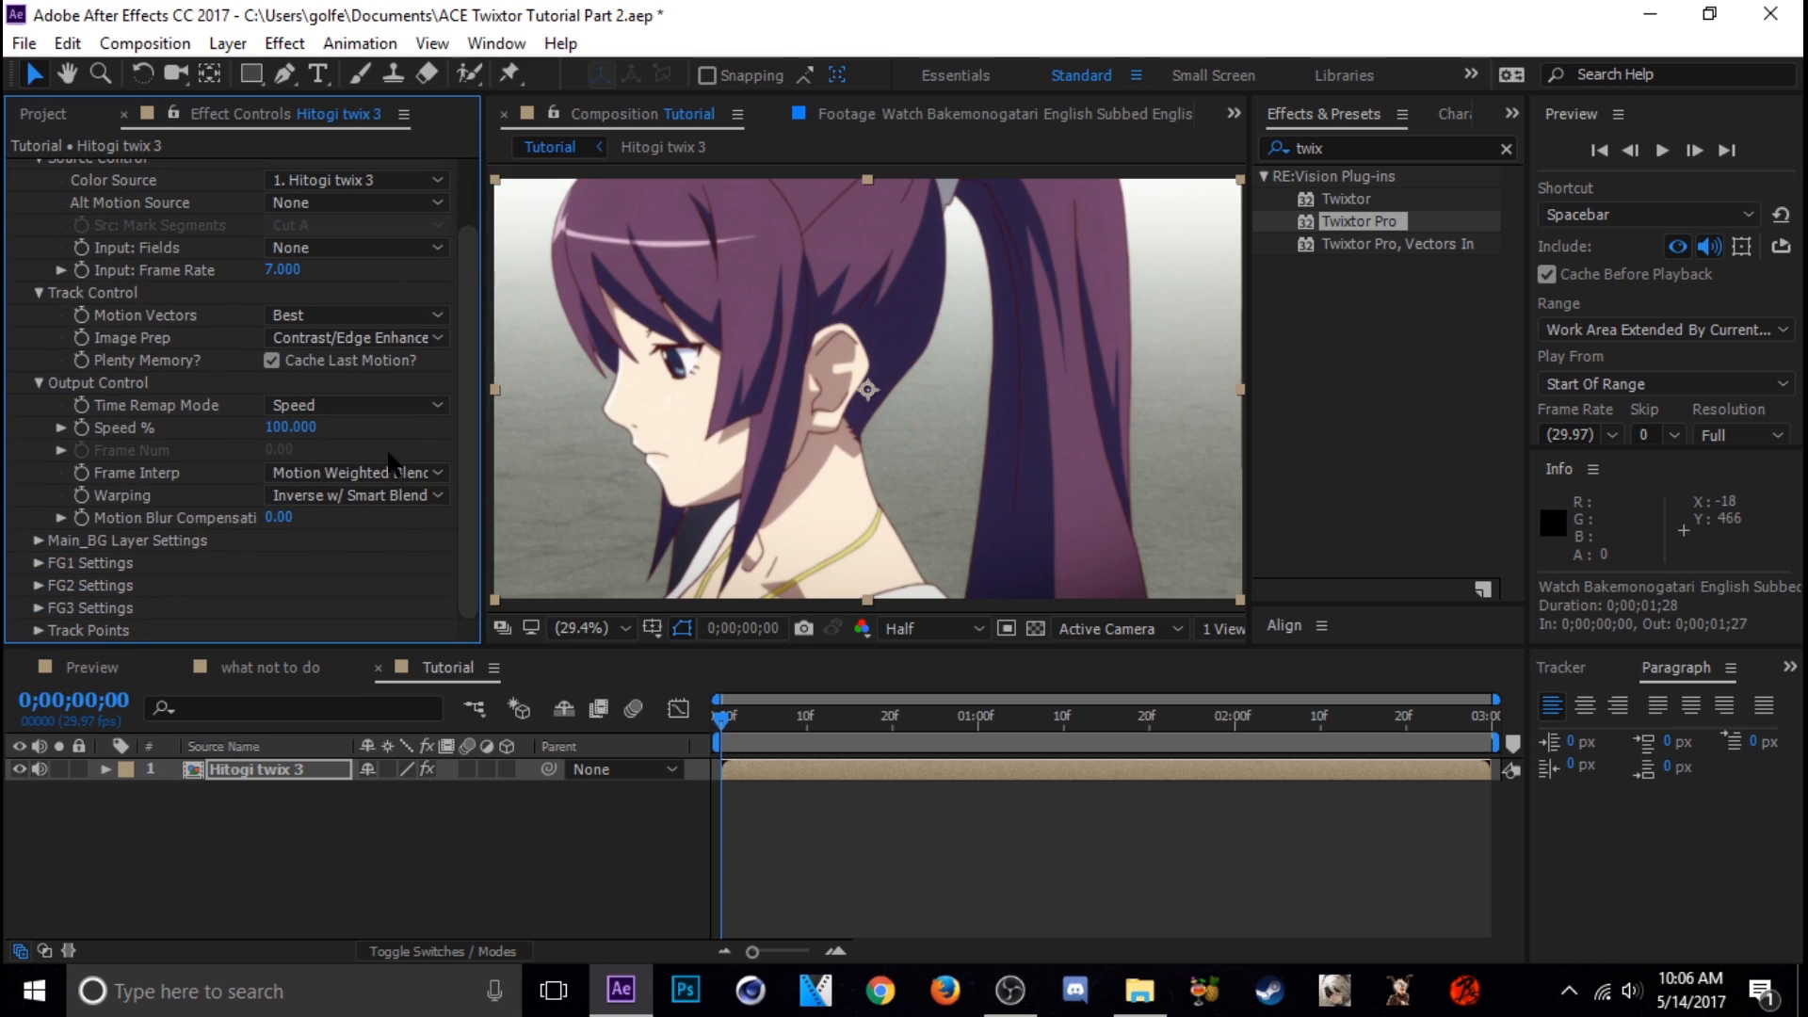
click(82, 428)
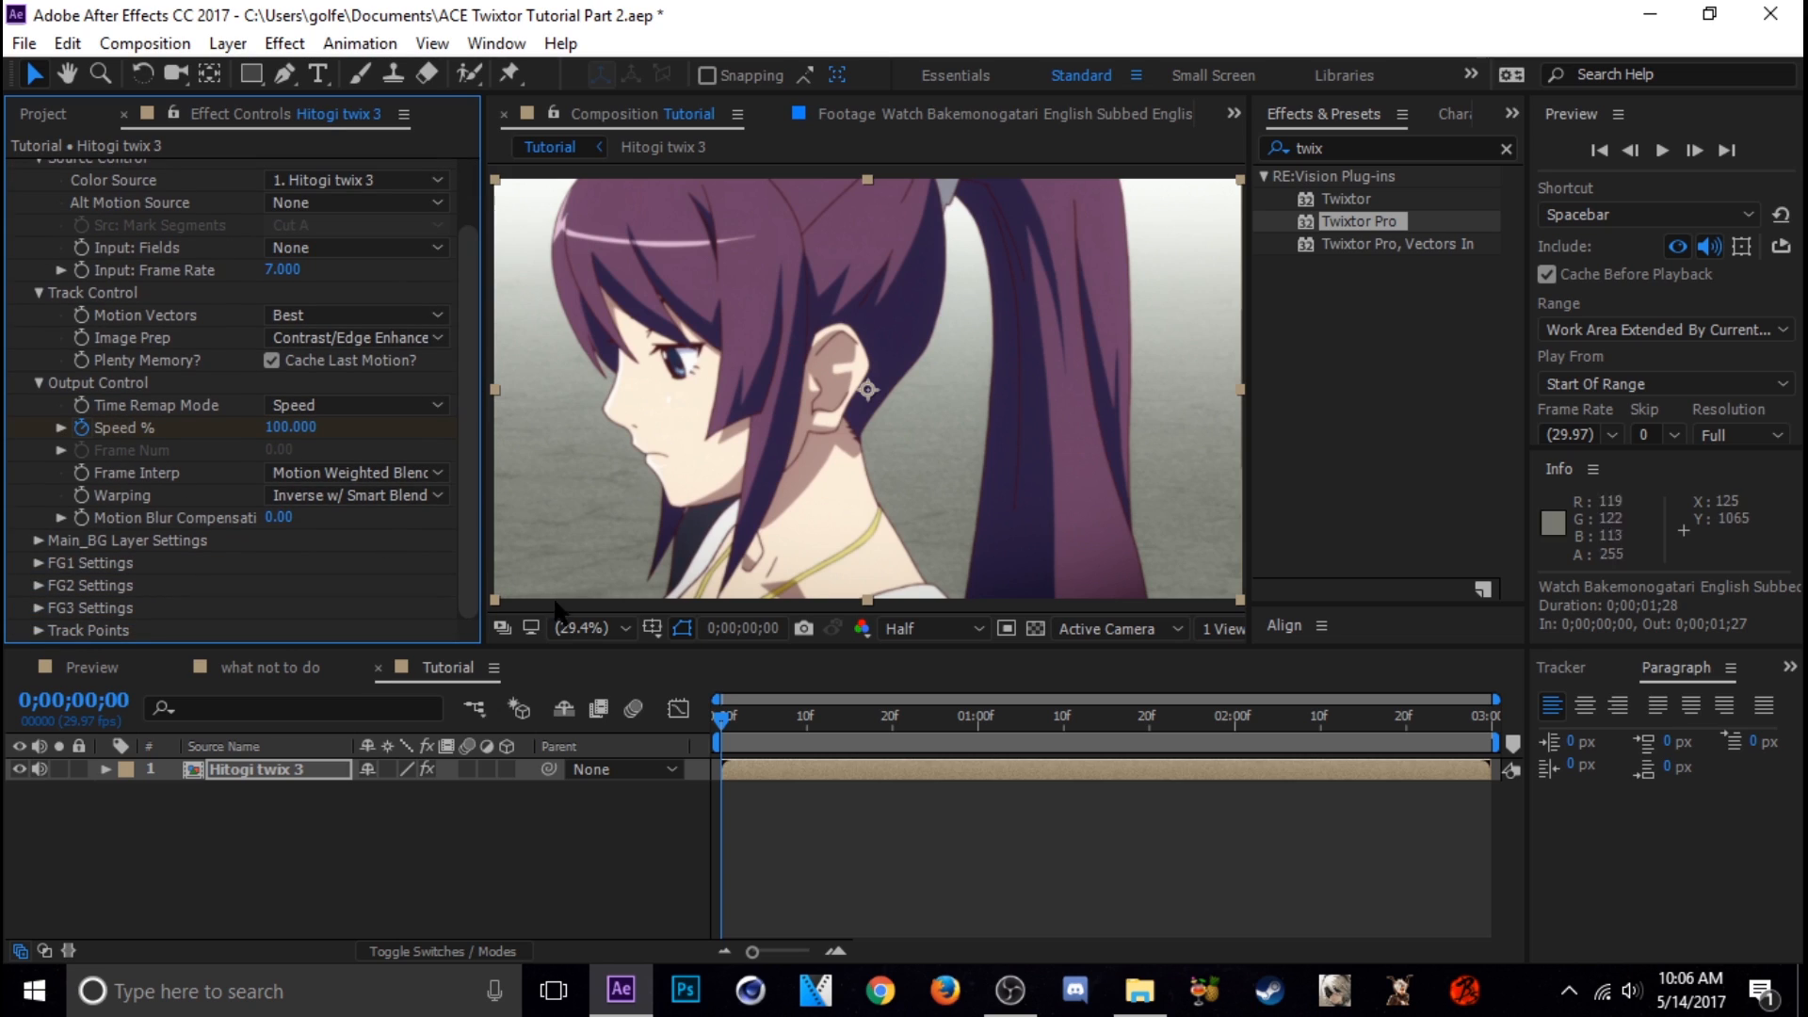
key(u)
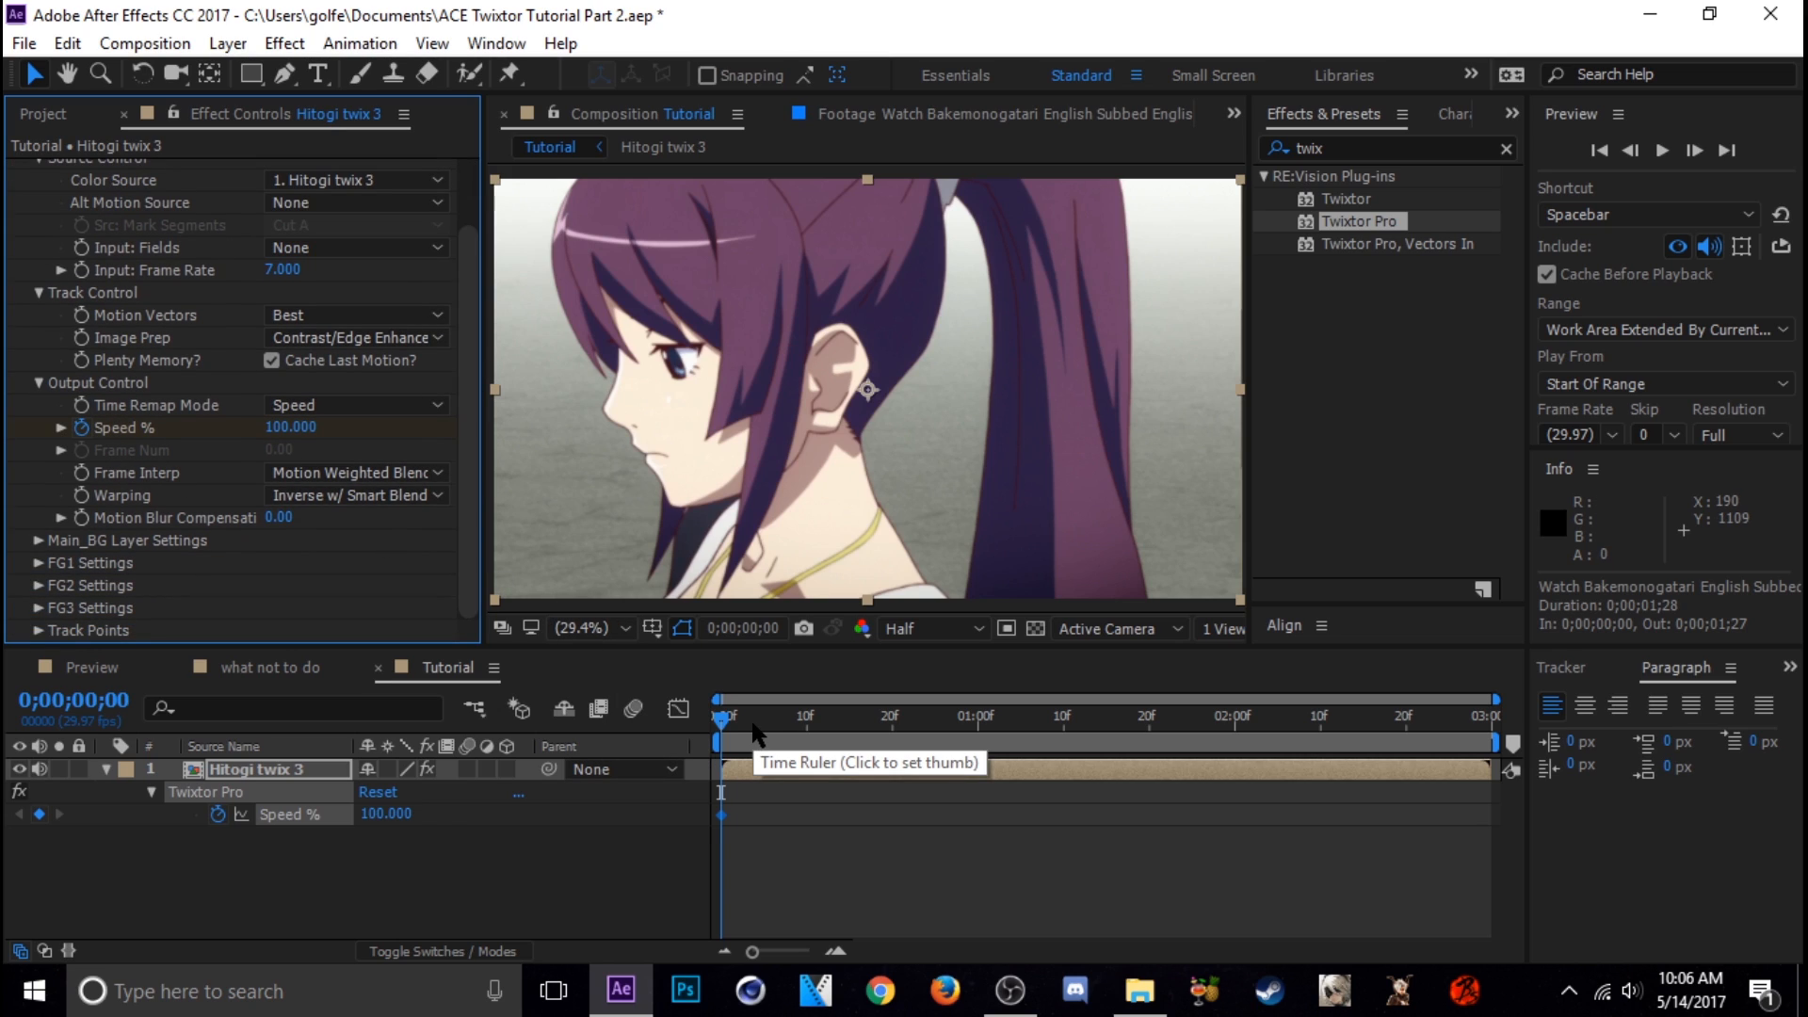
Advance one frame to 0;00;00;01 and keyframe Speed % at 30
click(1694, 150)
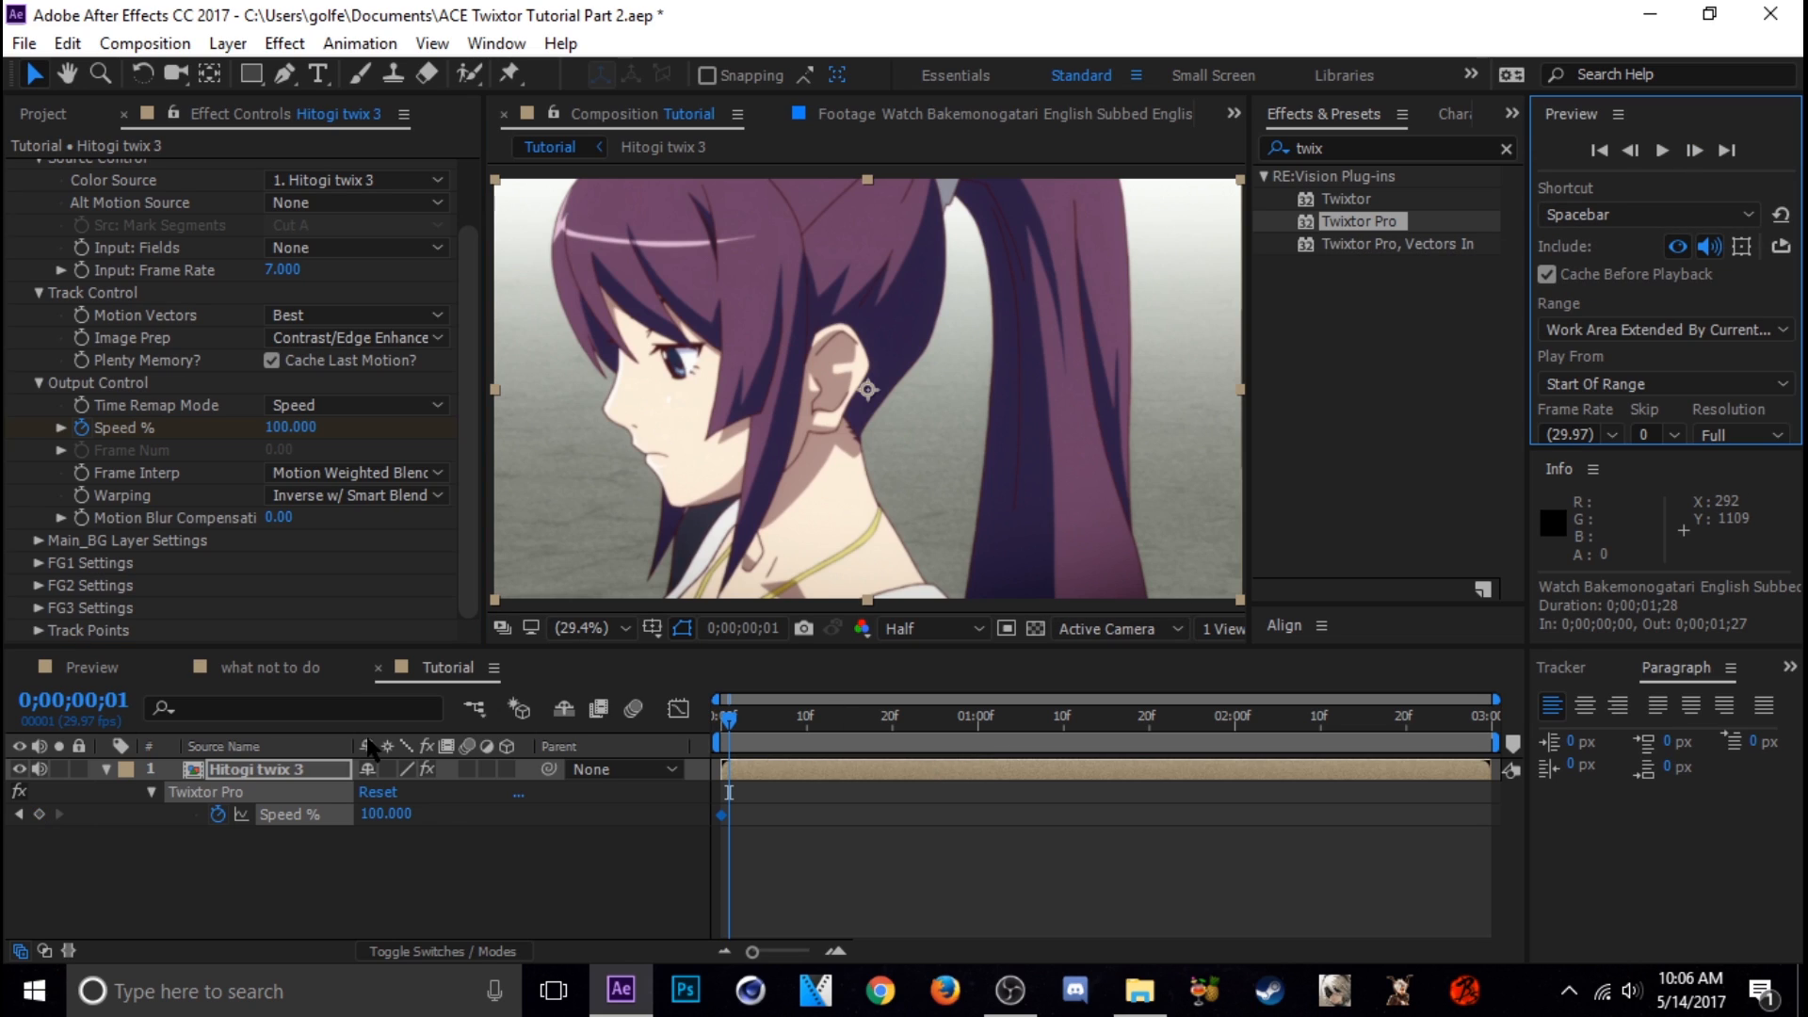
click(407, 815)
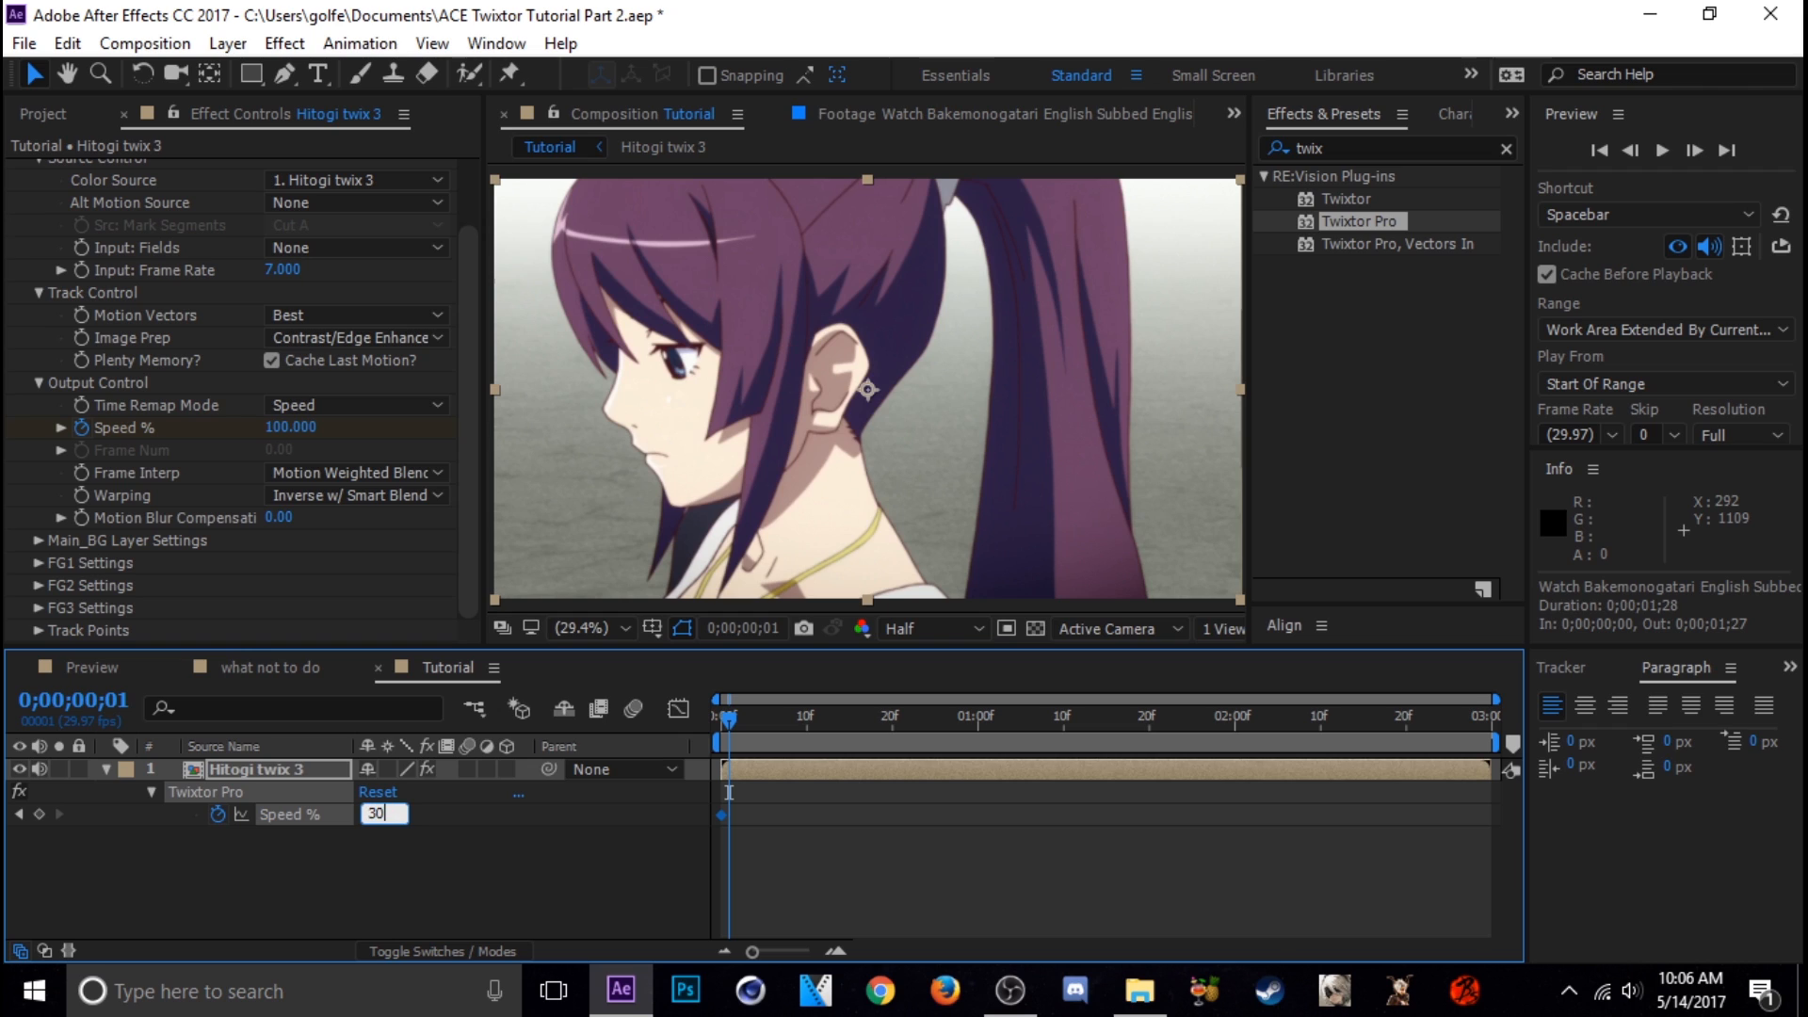
key(Return)
Preview the slowed clip, scrub through it to 0;00;02;25, and collapse the layer's properties
click(745, 719)
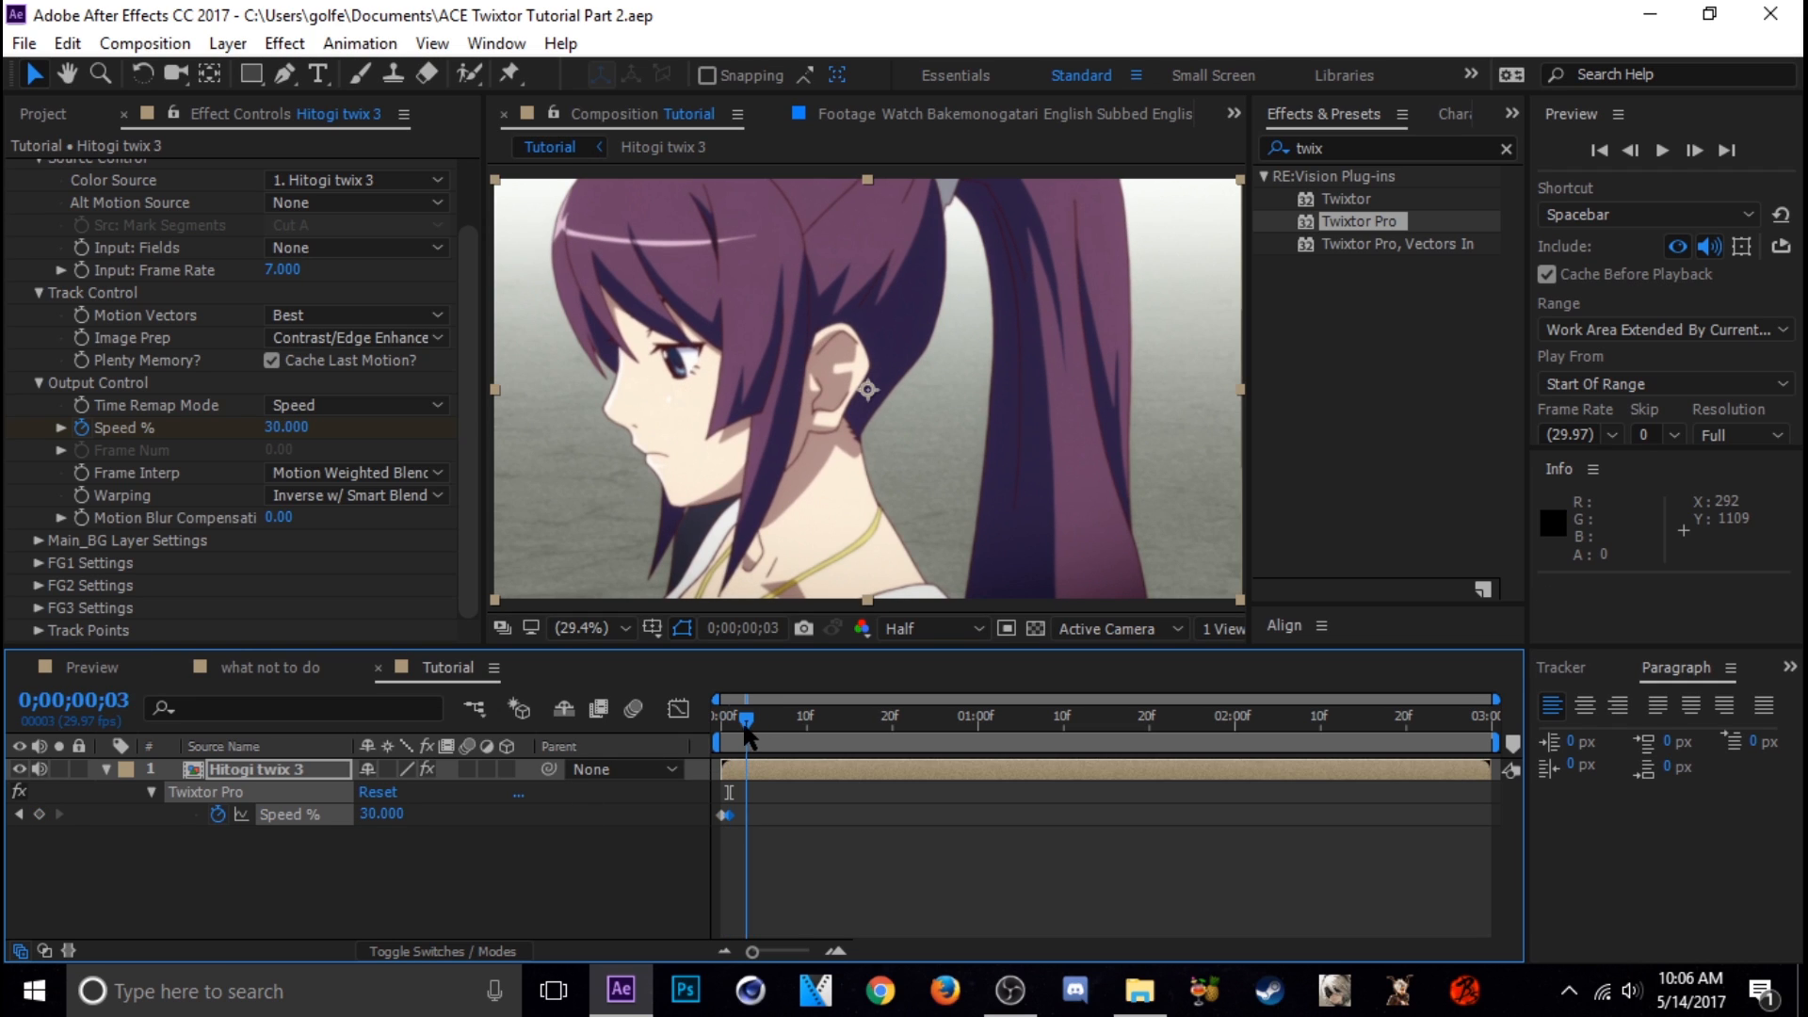
drag(744, 731, 738, 738)
click(765, 736)
key(space)
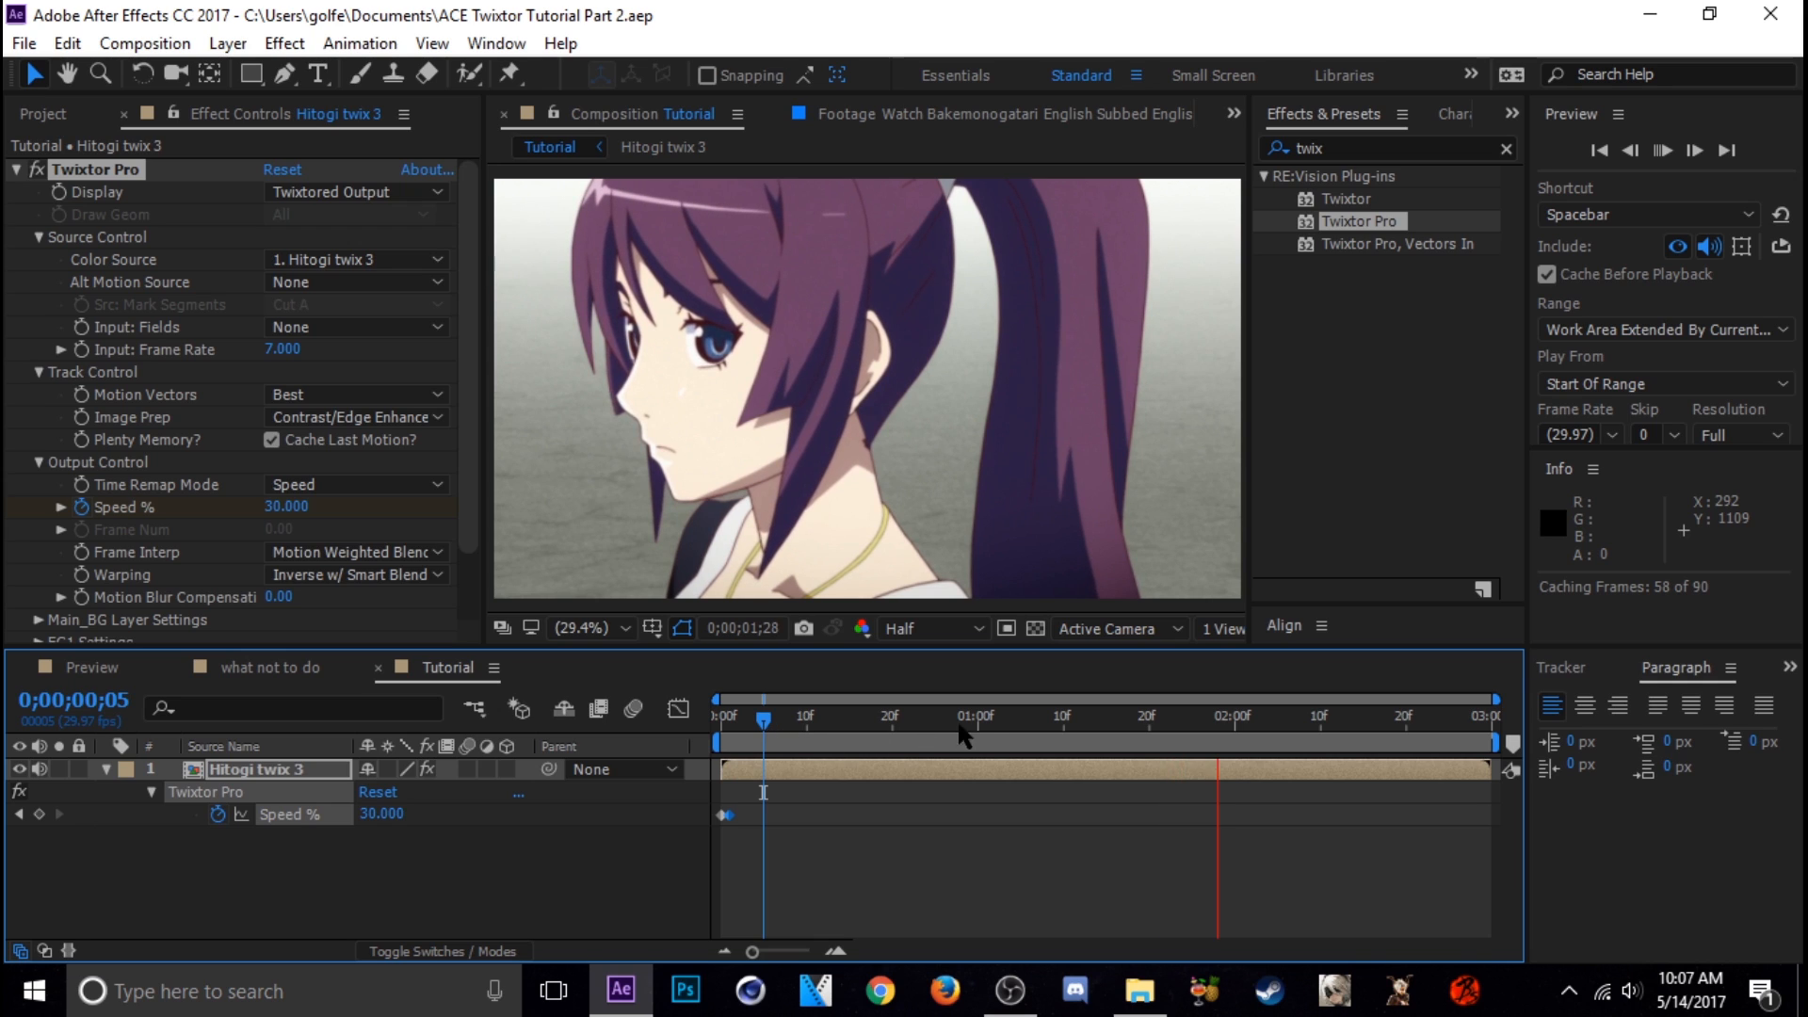
drag(764, 724, 1451, 735)
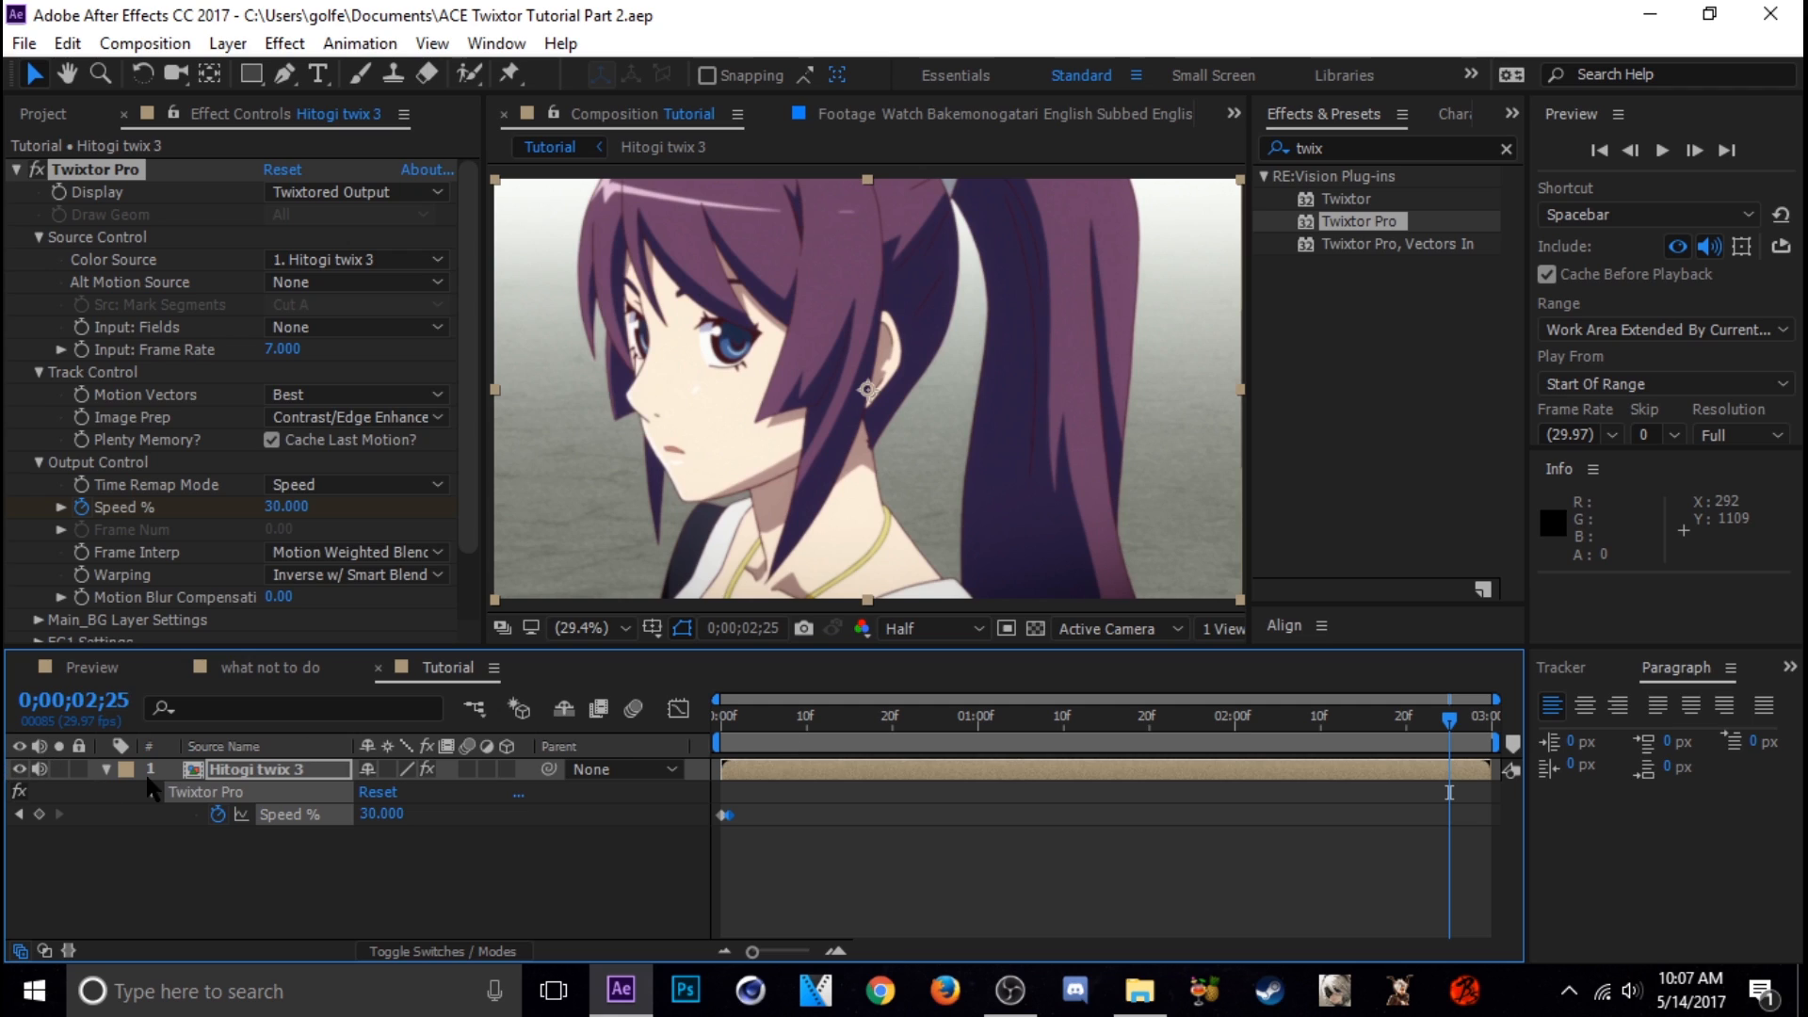
click(106, 769)
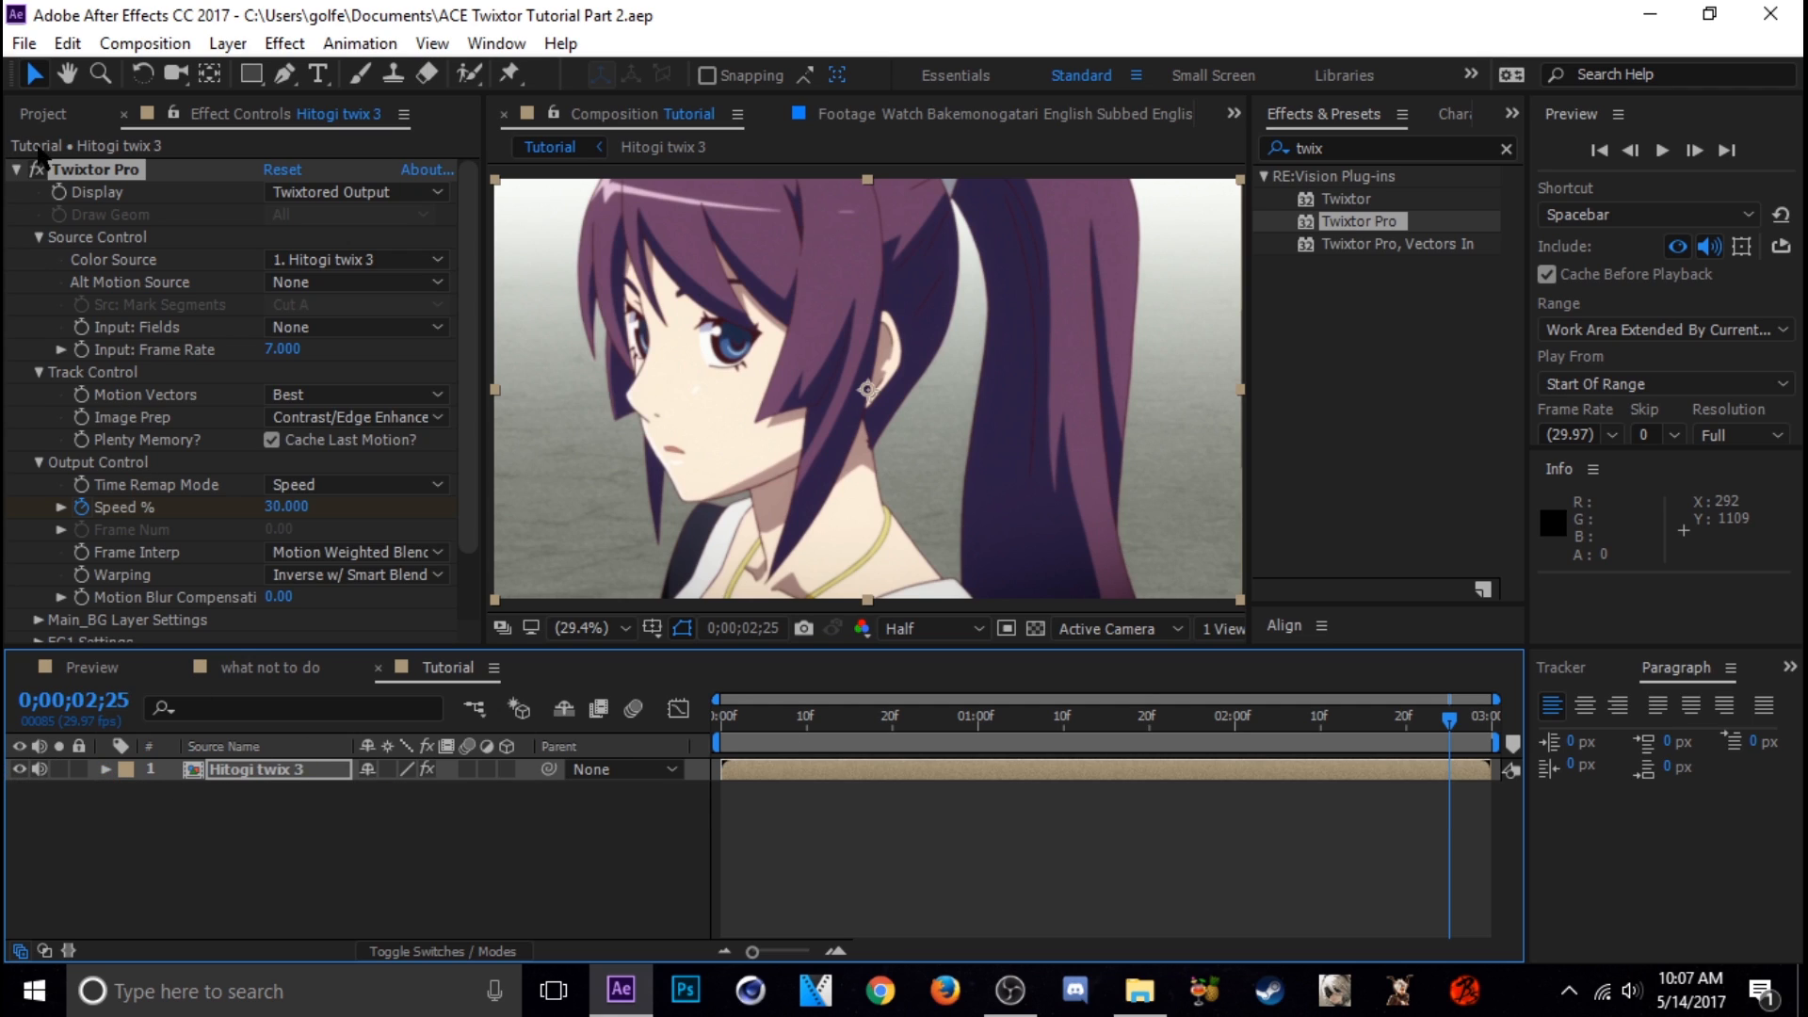
Set the duration of the Hitogi twix 3 composition to 0;00;08;00 in its composition settings
click(42, 114)
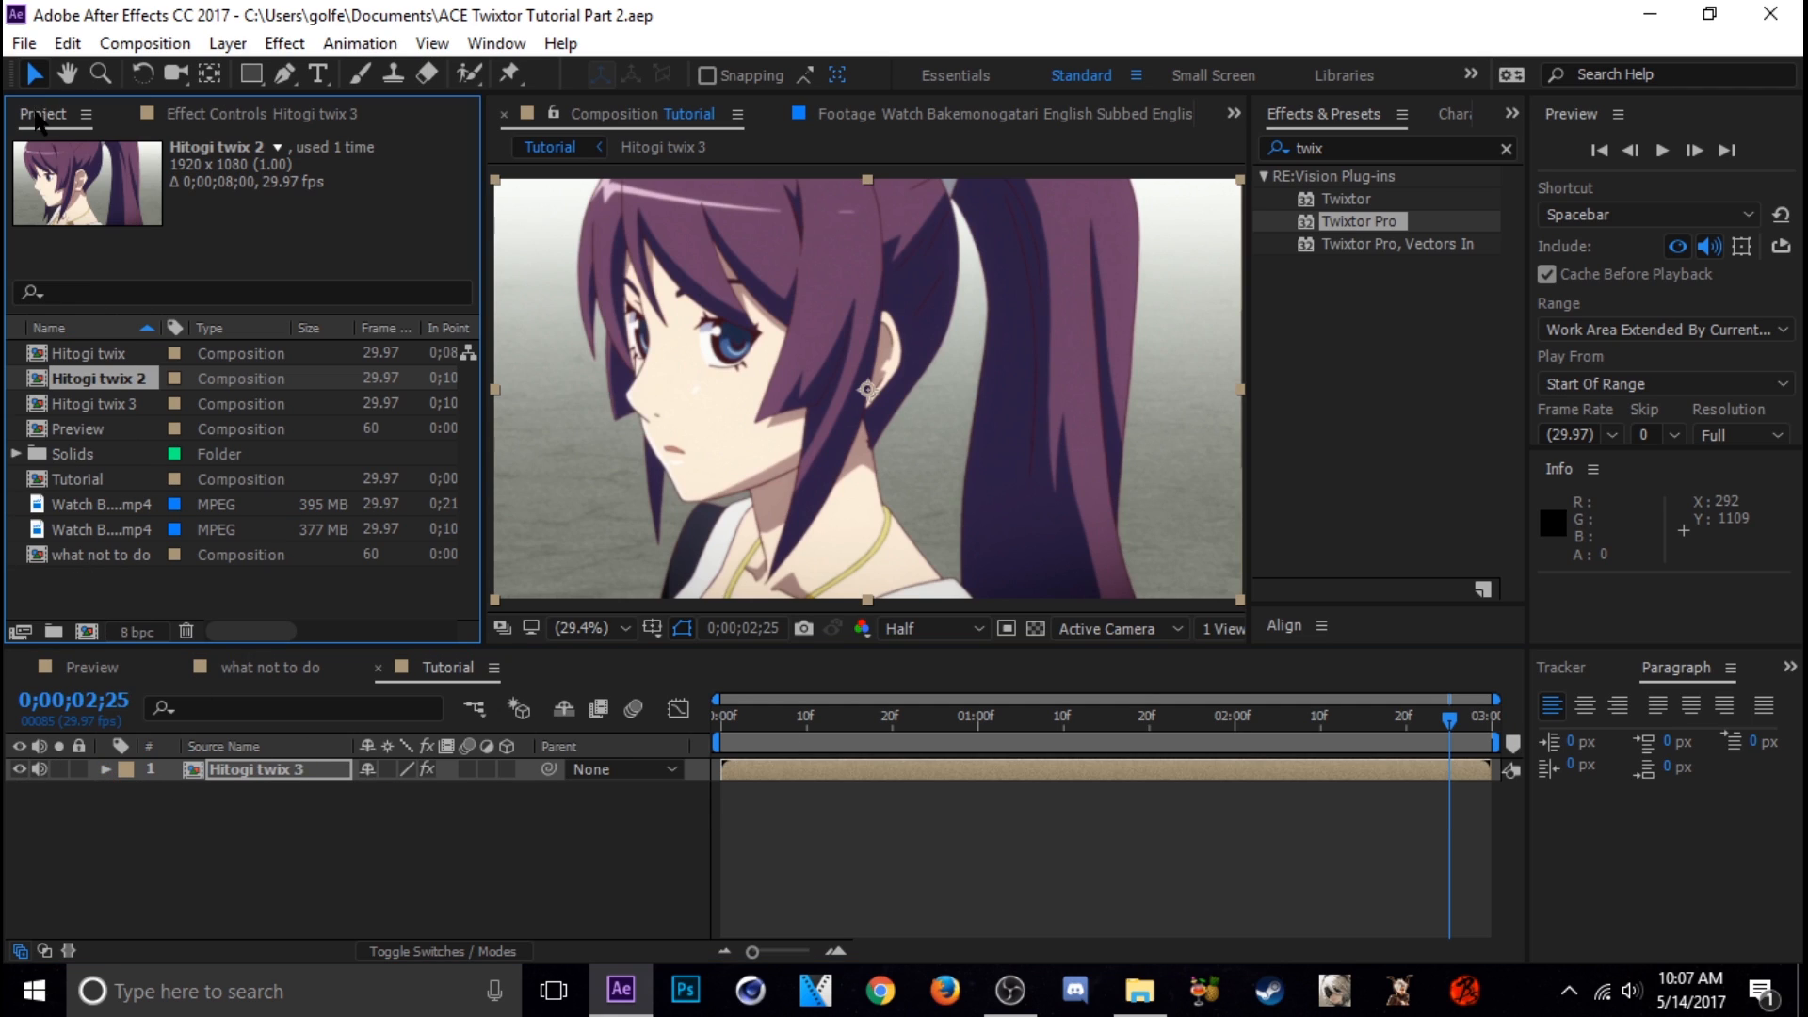
click(83, 405)
right_click(103, 404)
click(188, 416)
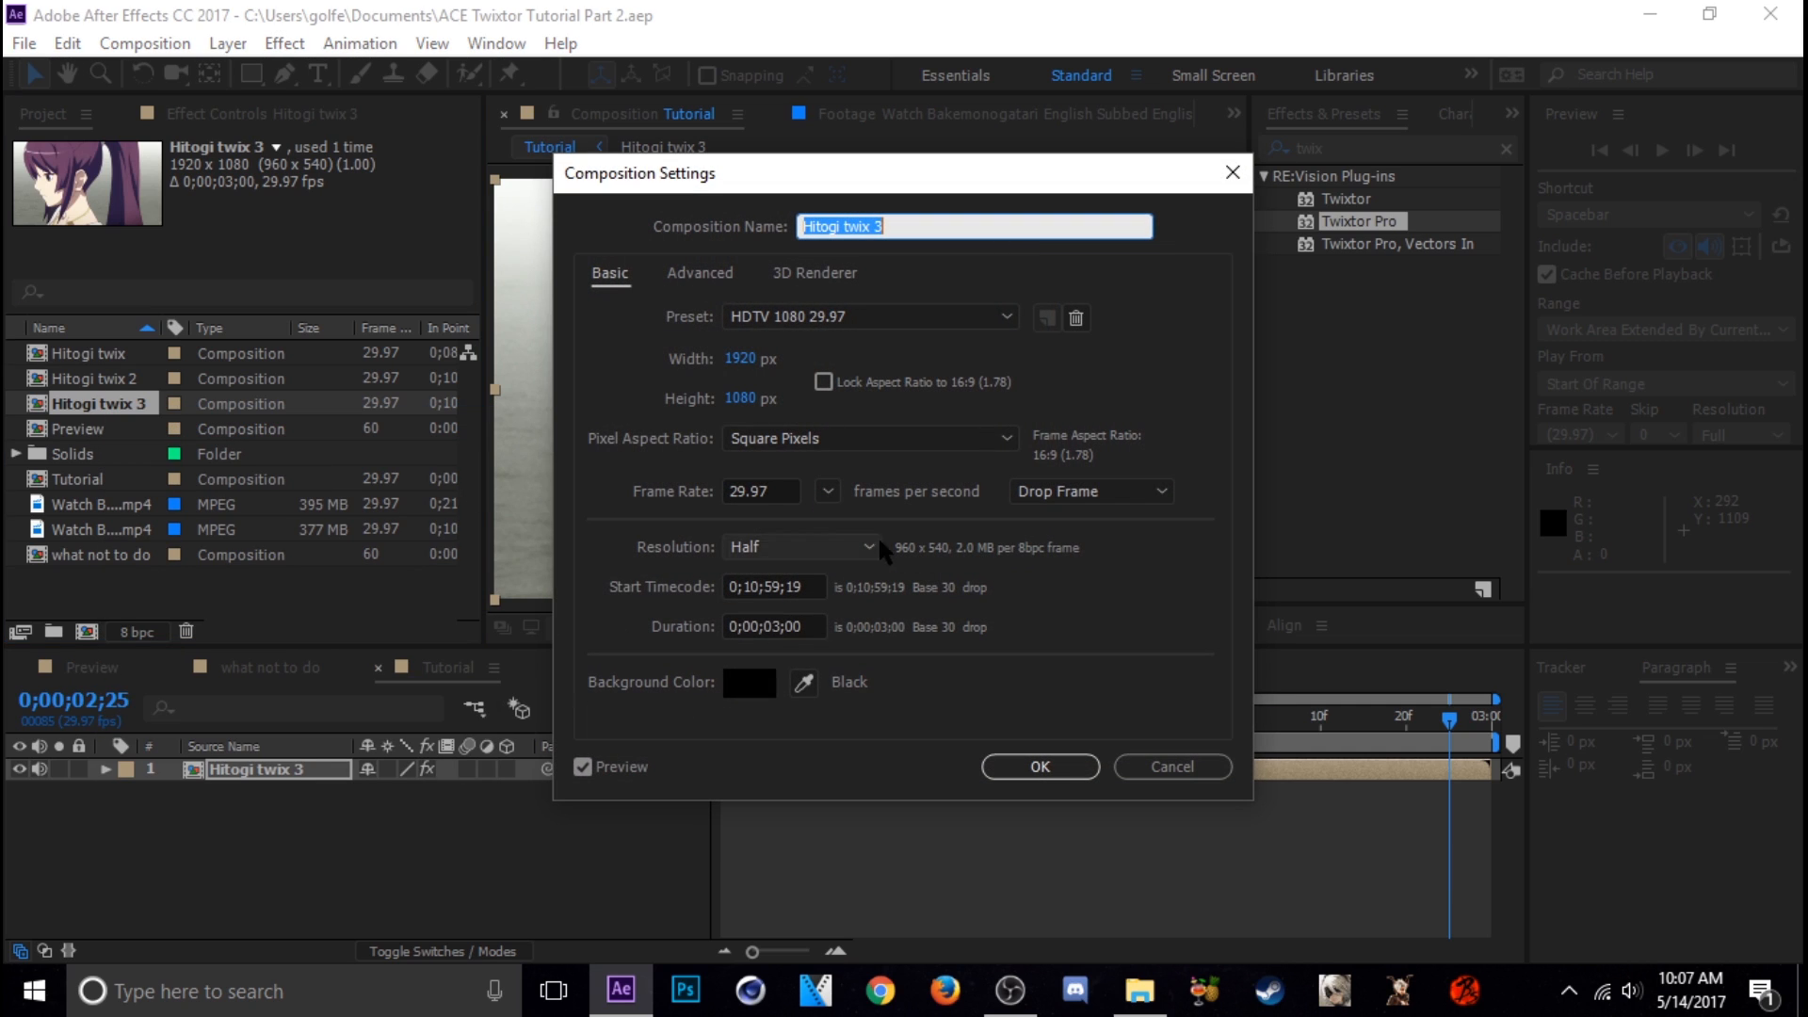
click(782, 627)
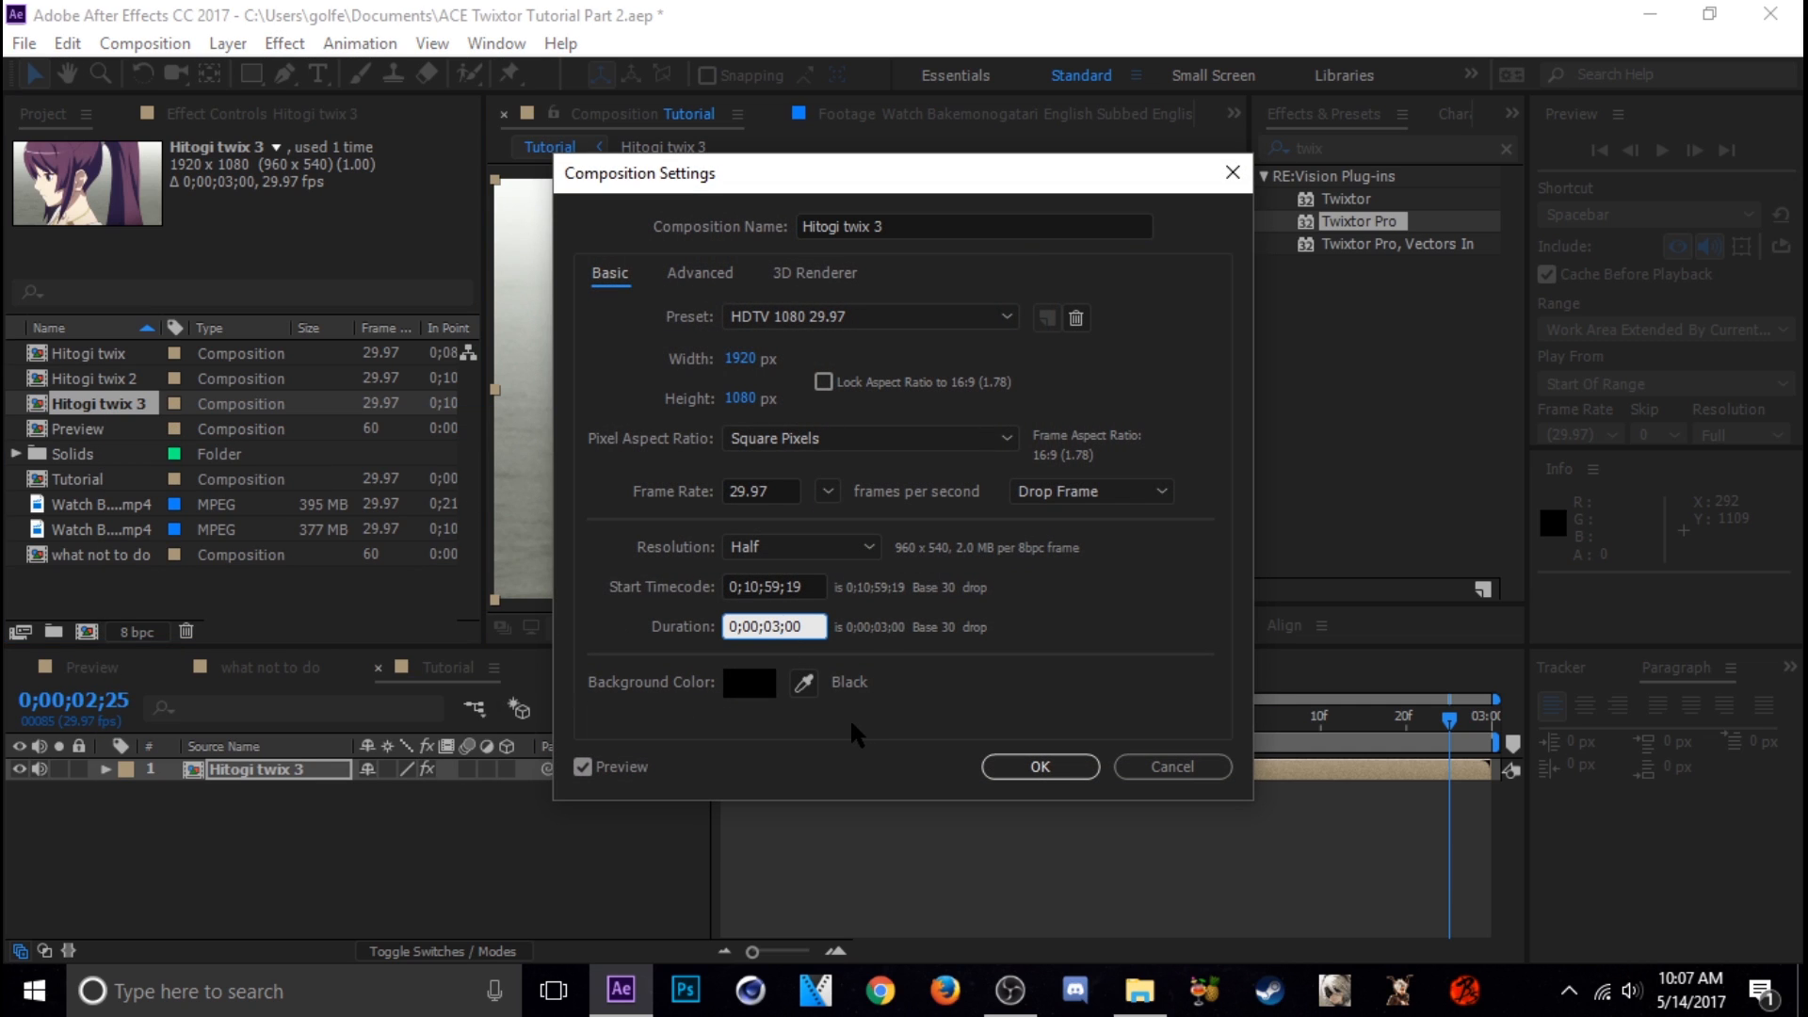
key(BackSpace)
text(8)
key(Return)
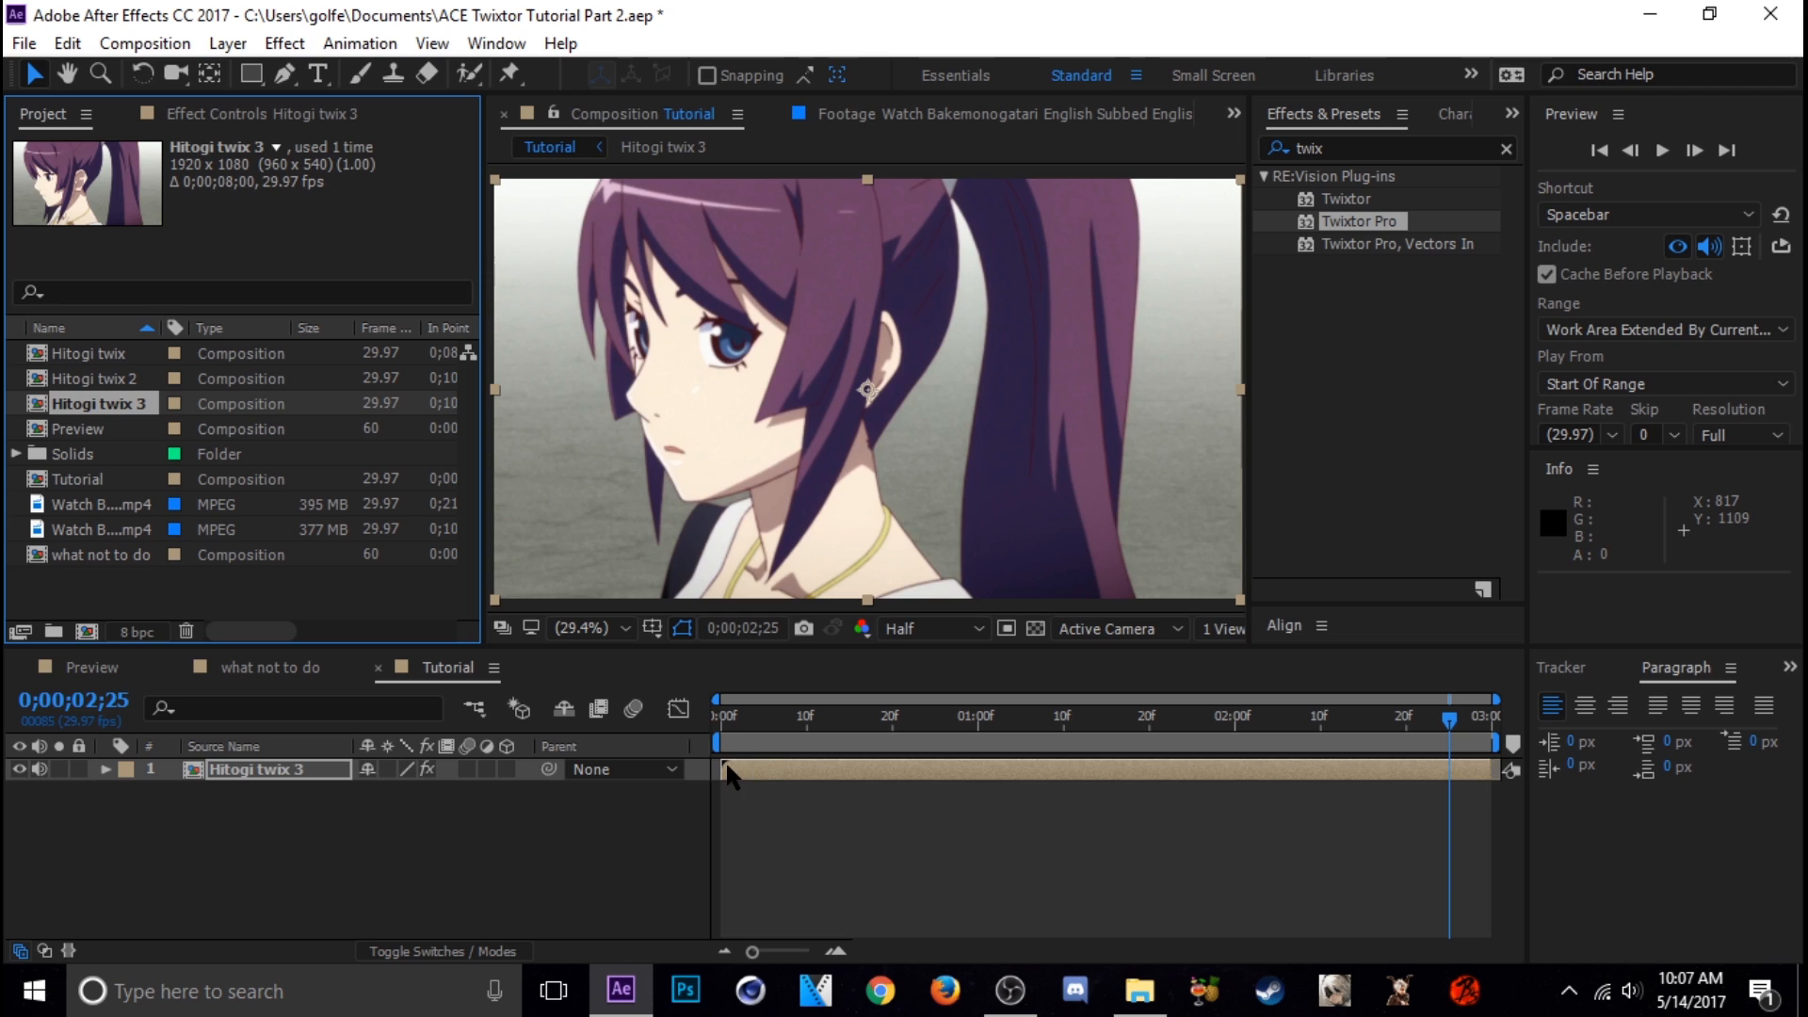
Trim the Hitogi twix 3 layer's start by one frame, shift the layer earlier, and extend both ends to fill the Tutorial composition
drag(728, 774, 737, 774)
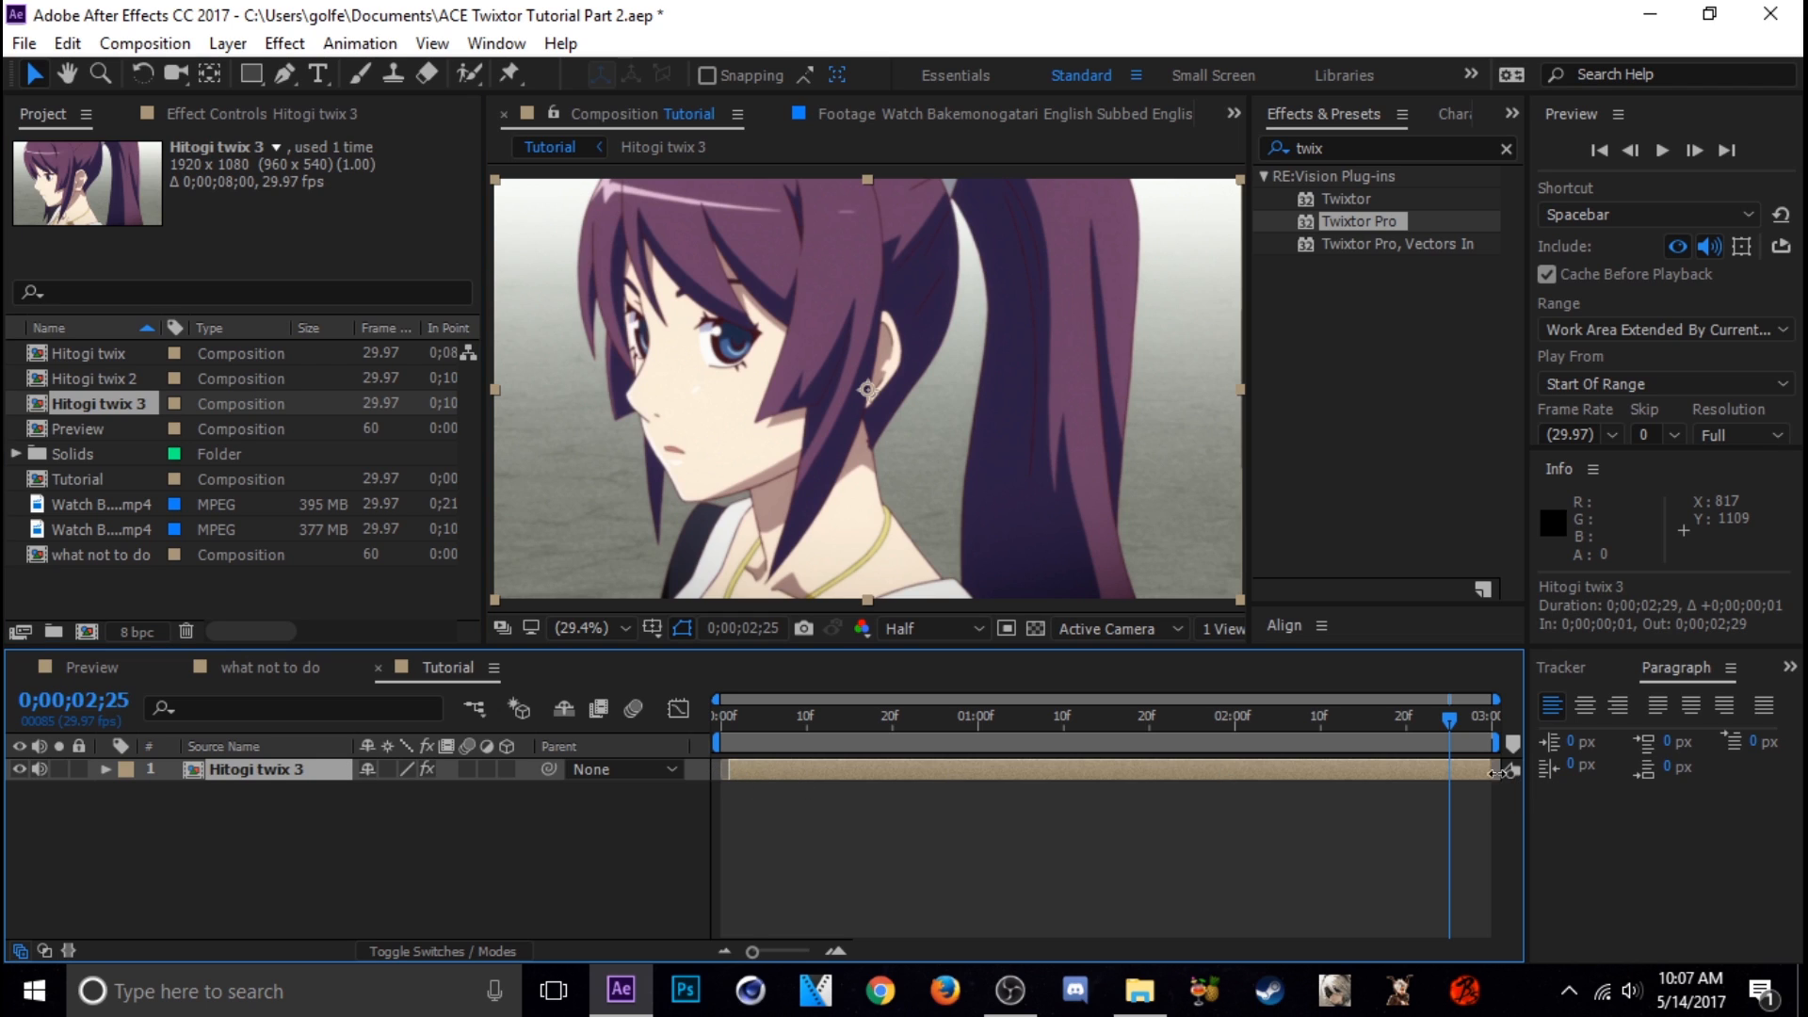
drag(1492, 773, 1233, 771)
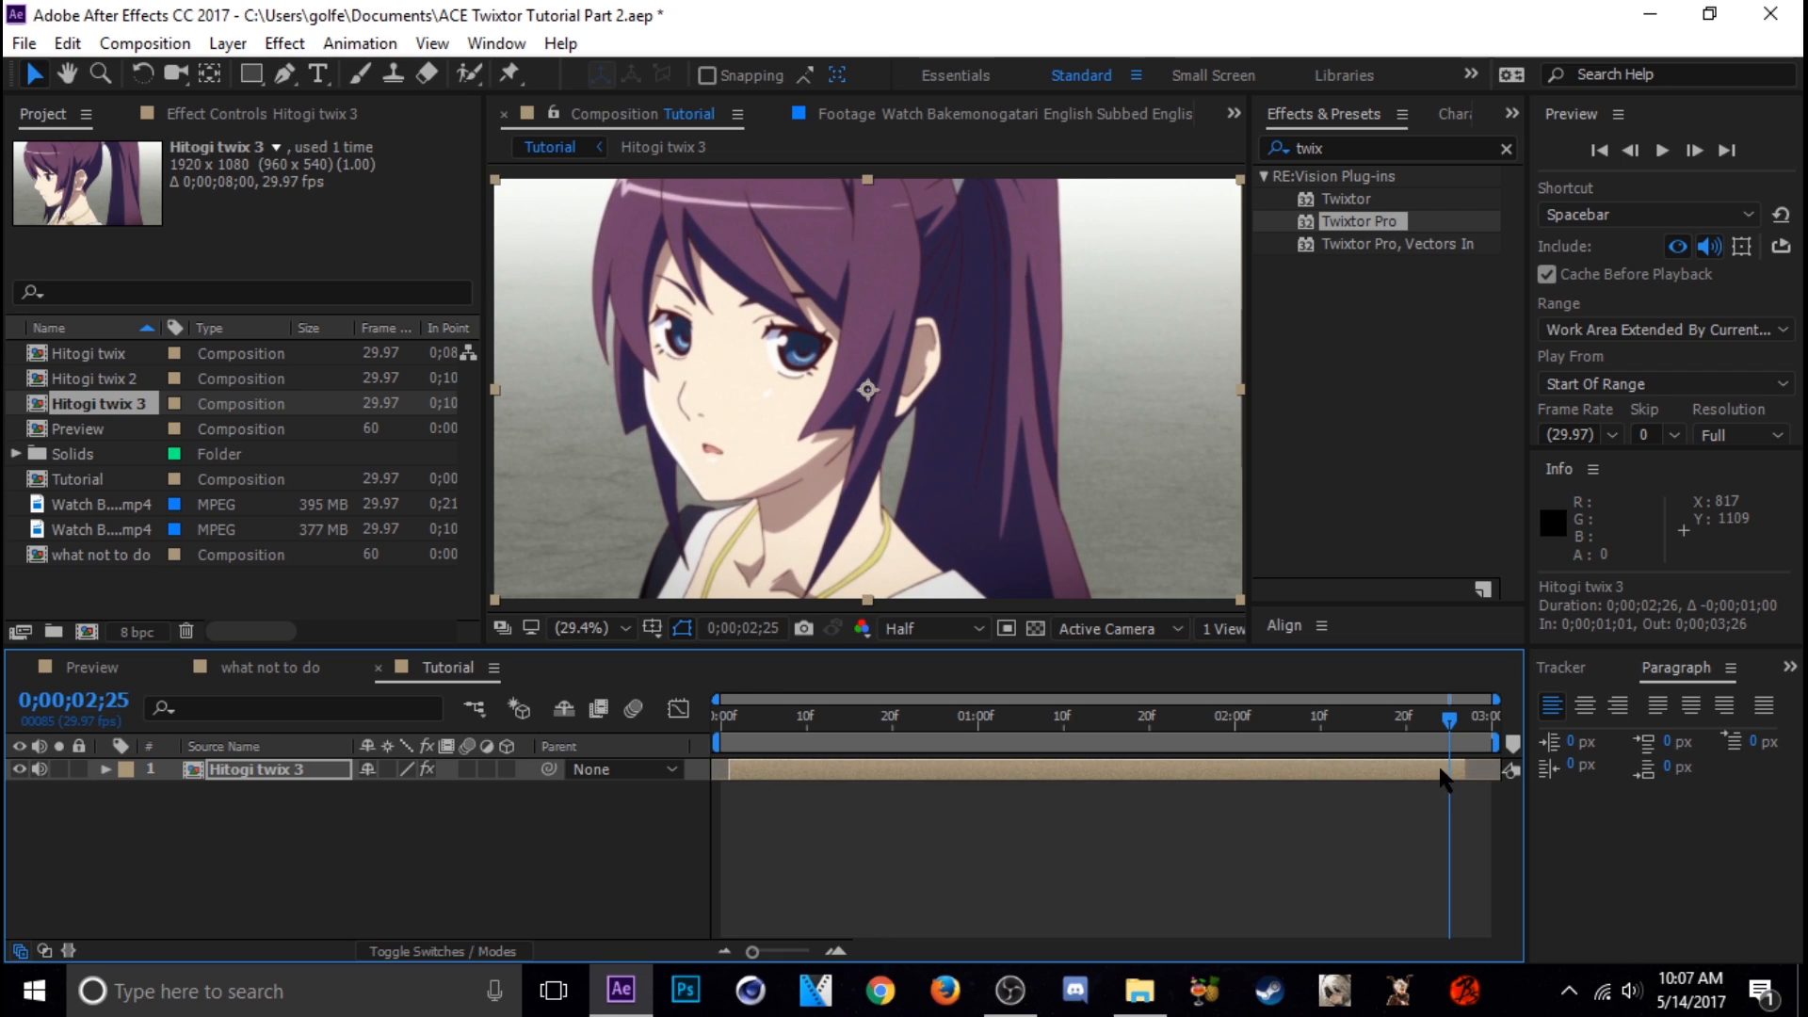
drag(1469, 768, 1482, 768)
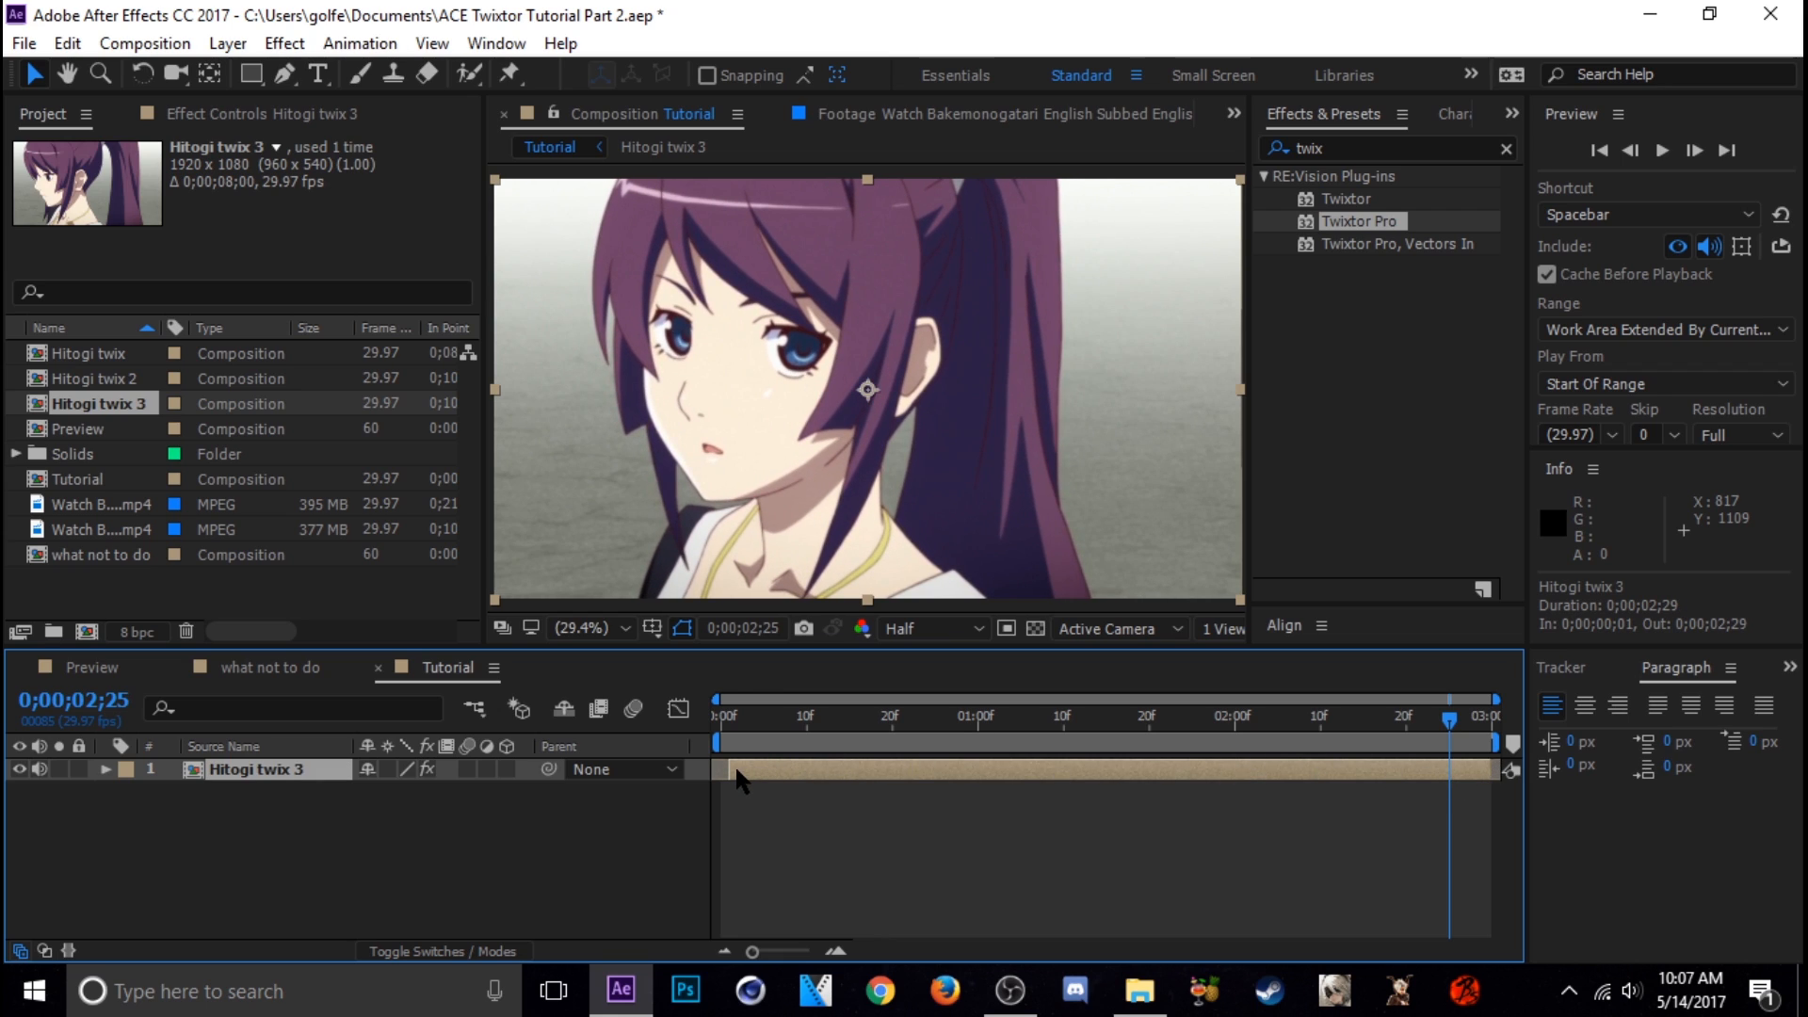
drag(728, 769, 719, 772)
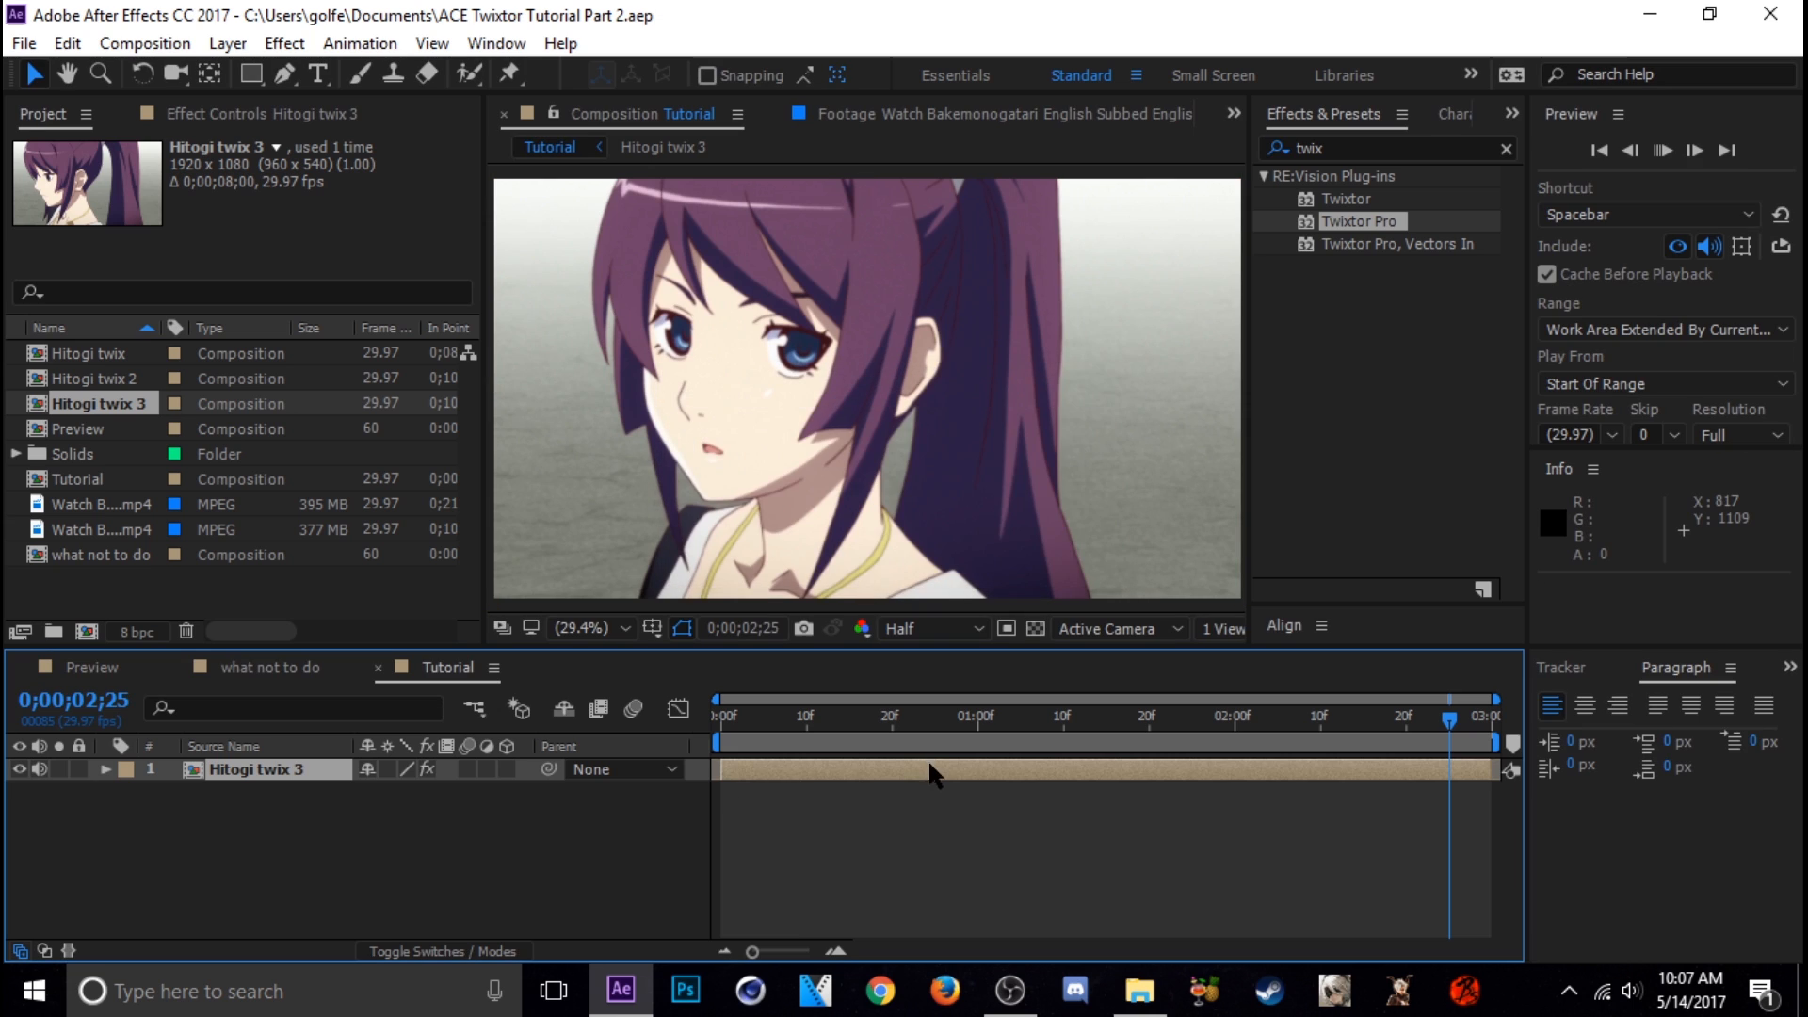
Play back the Tutorial composition and scrub through its frames to examine the smoothness of the slow motion
key(space)
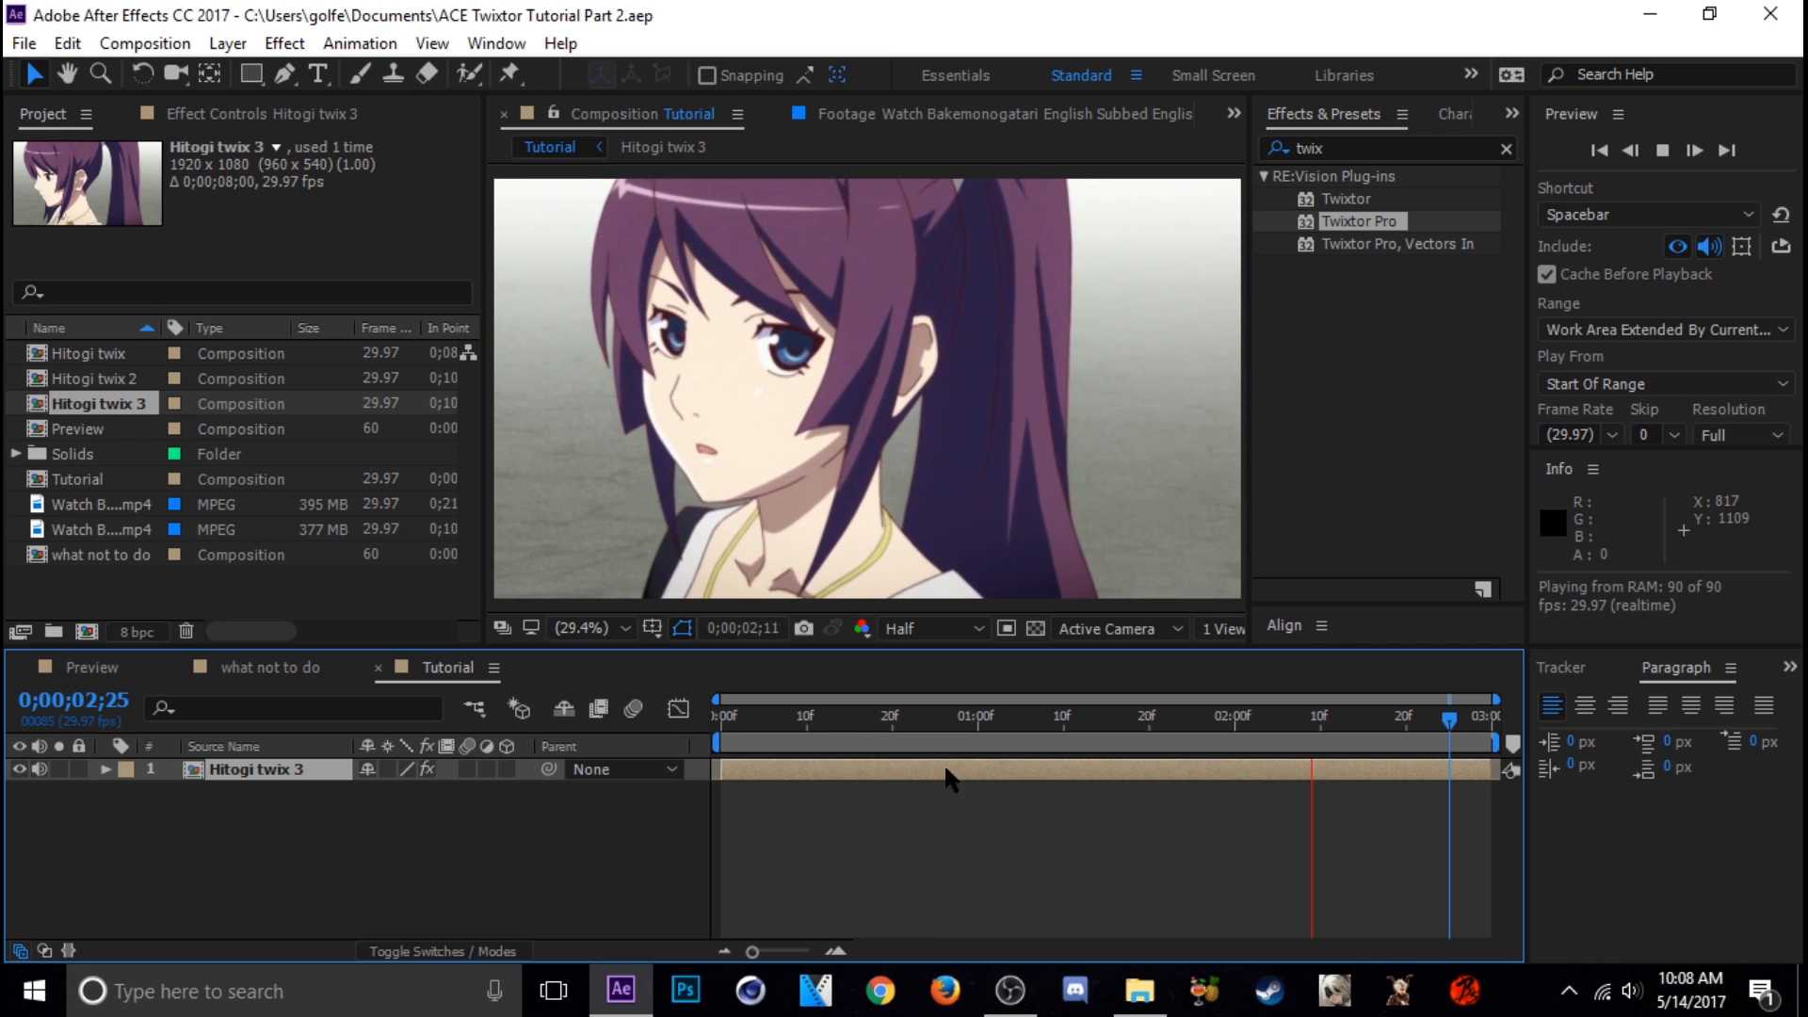
click(942, 731)
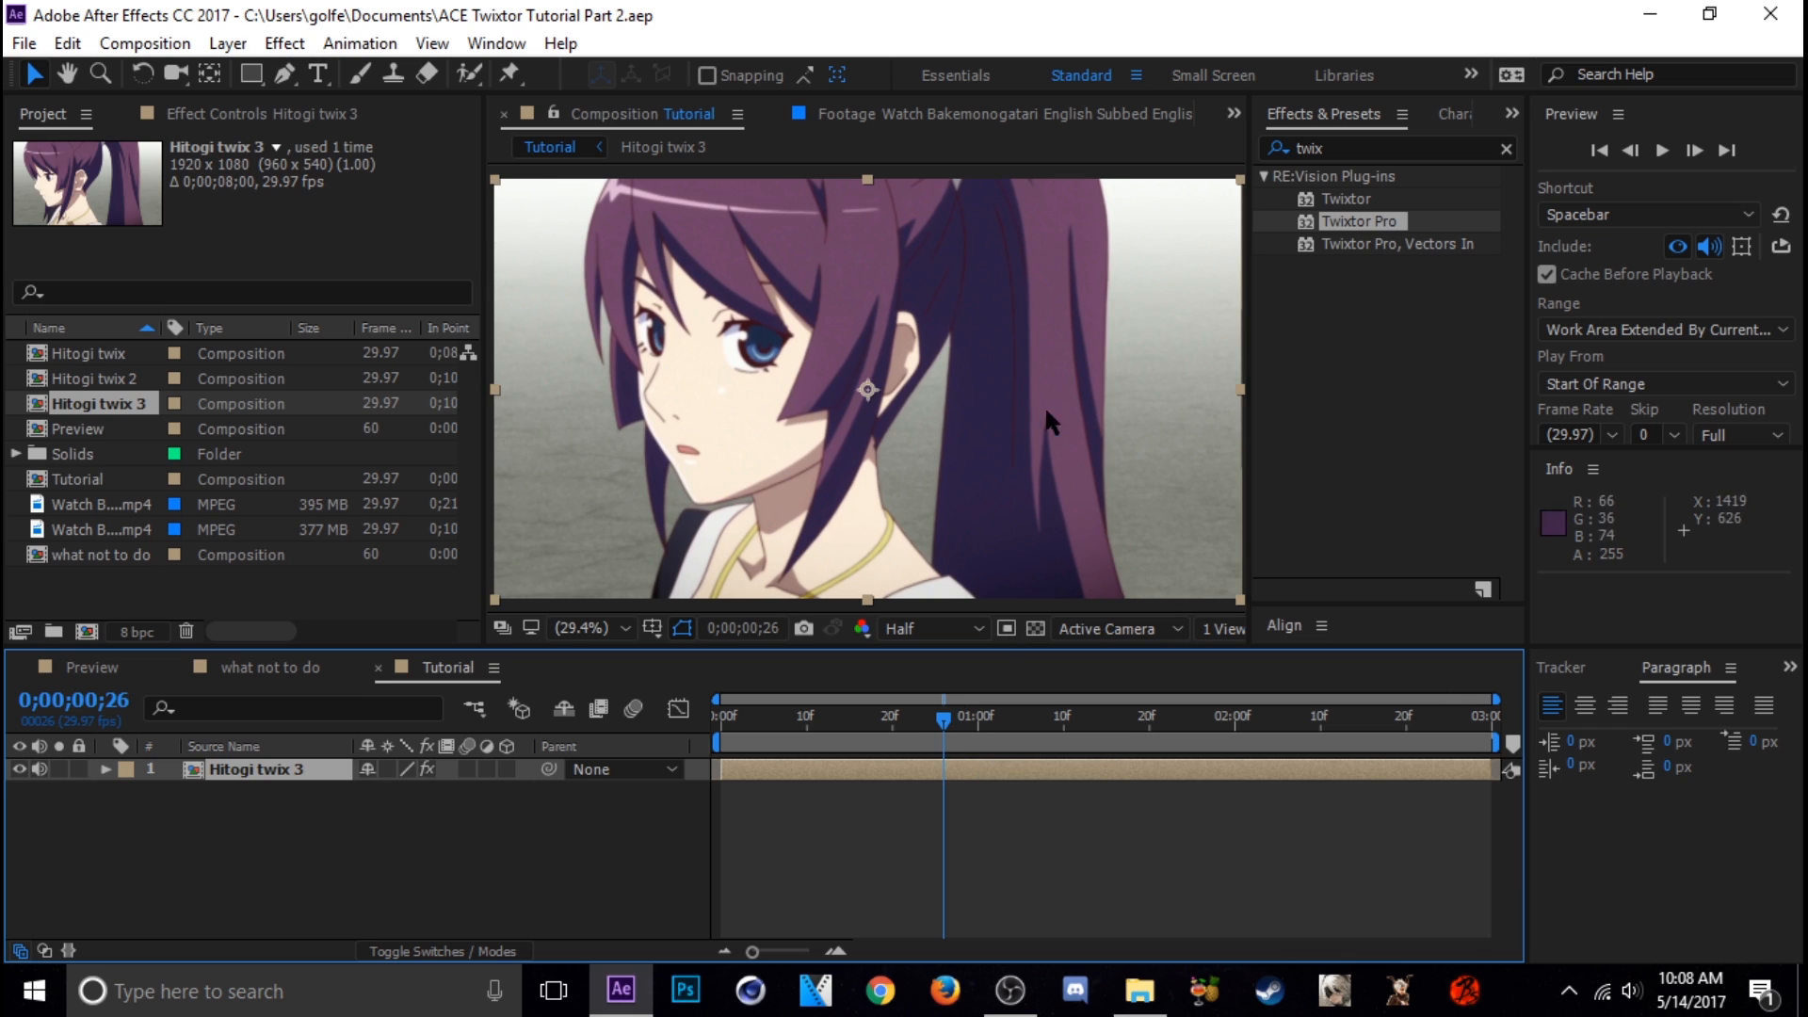
mouse_move(864, 737)
mouse_down()
mouse_move(1476, 749)
mouse_move(721, 744)
mouse_move(1461, 737)
mouse_move(831, 739)
mouse_move(743, 716)
mouse_move(1484, 763)
mouse_move(722, 732)
mouse_move(845, 734)
mouse_up()
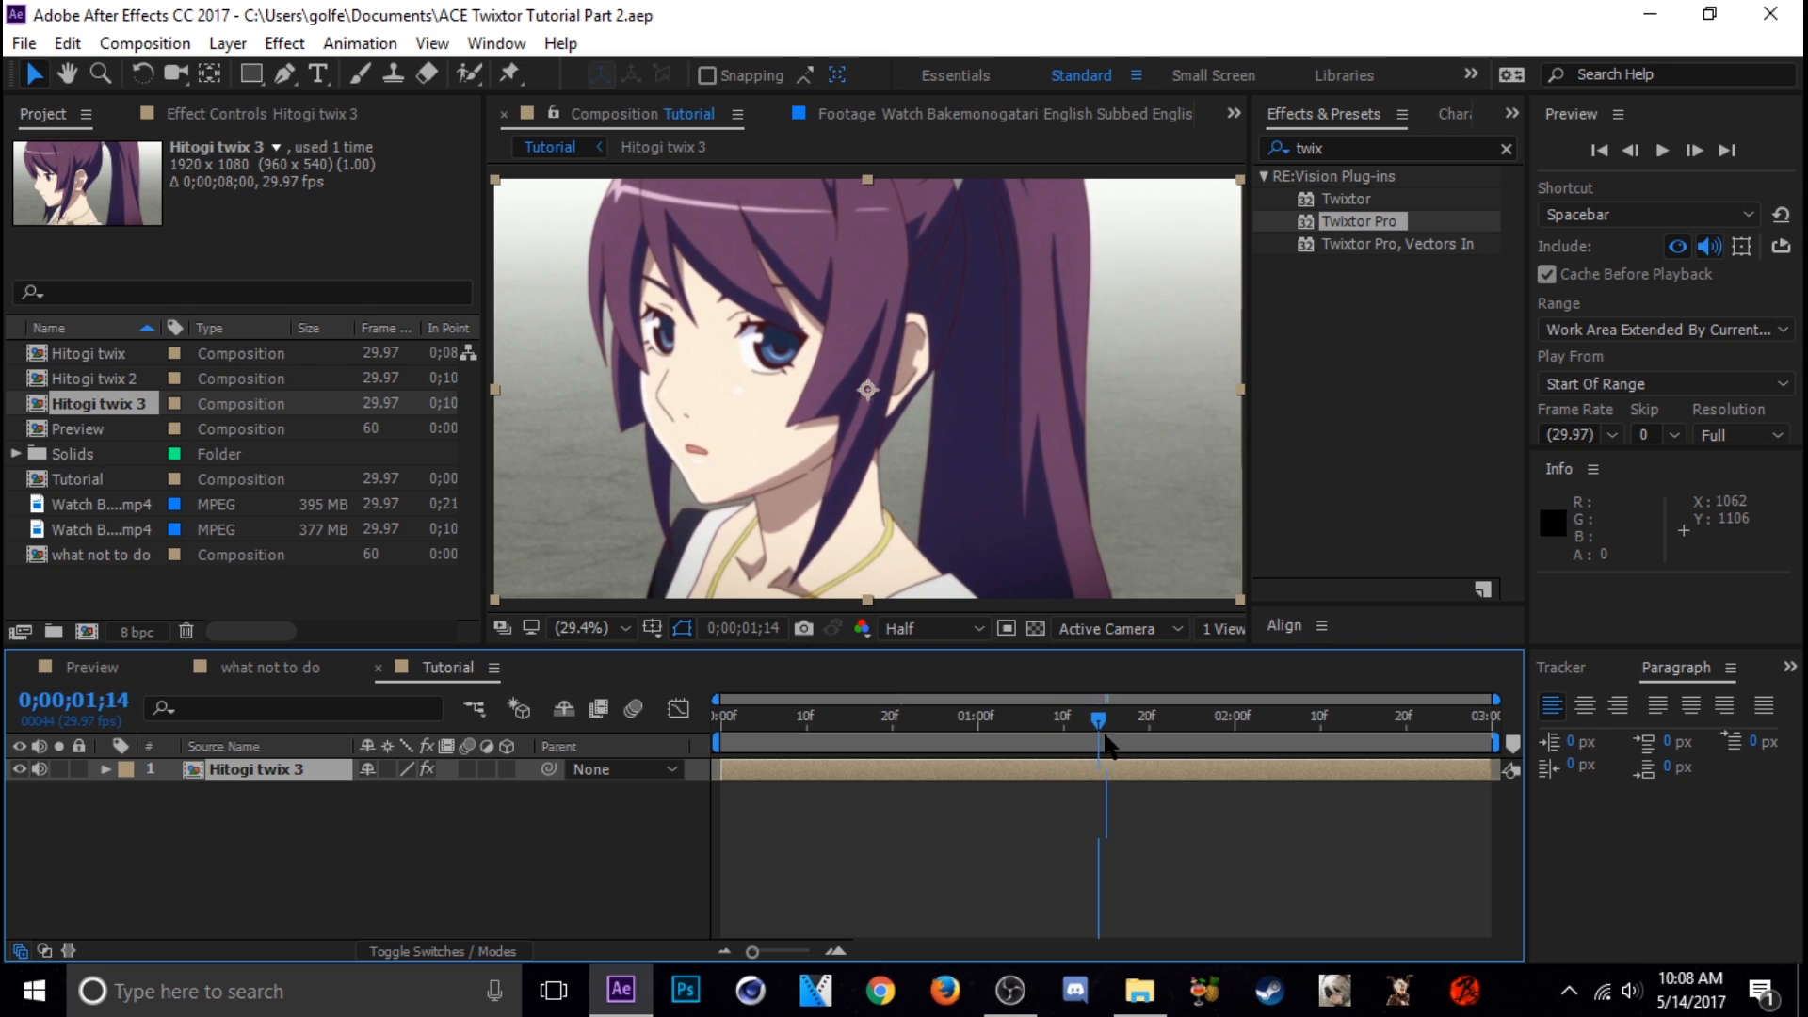
drag(1438, 763, 1410, 753)
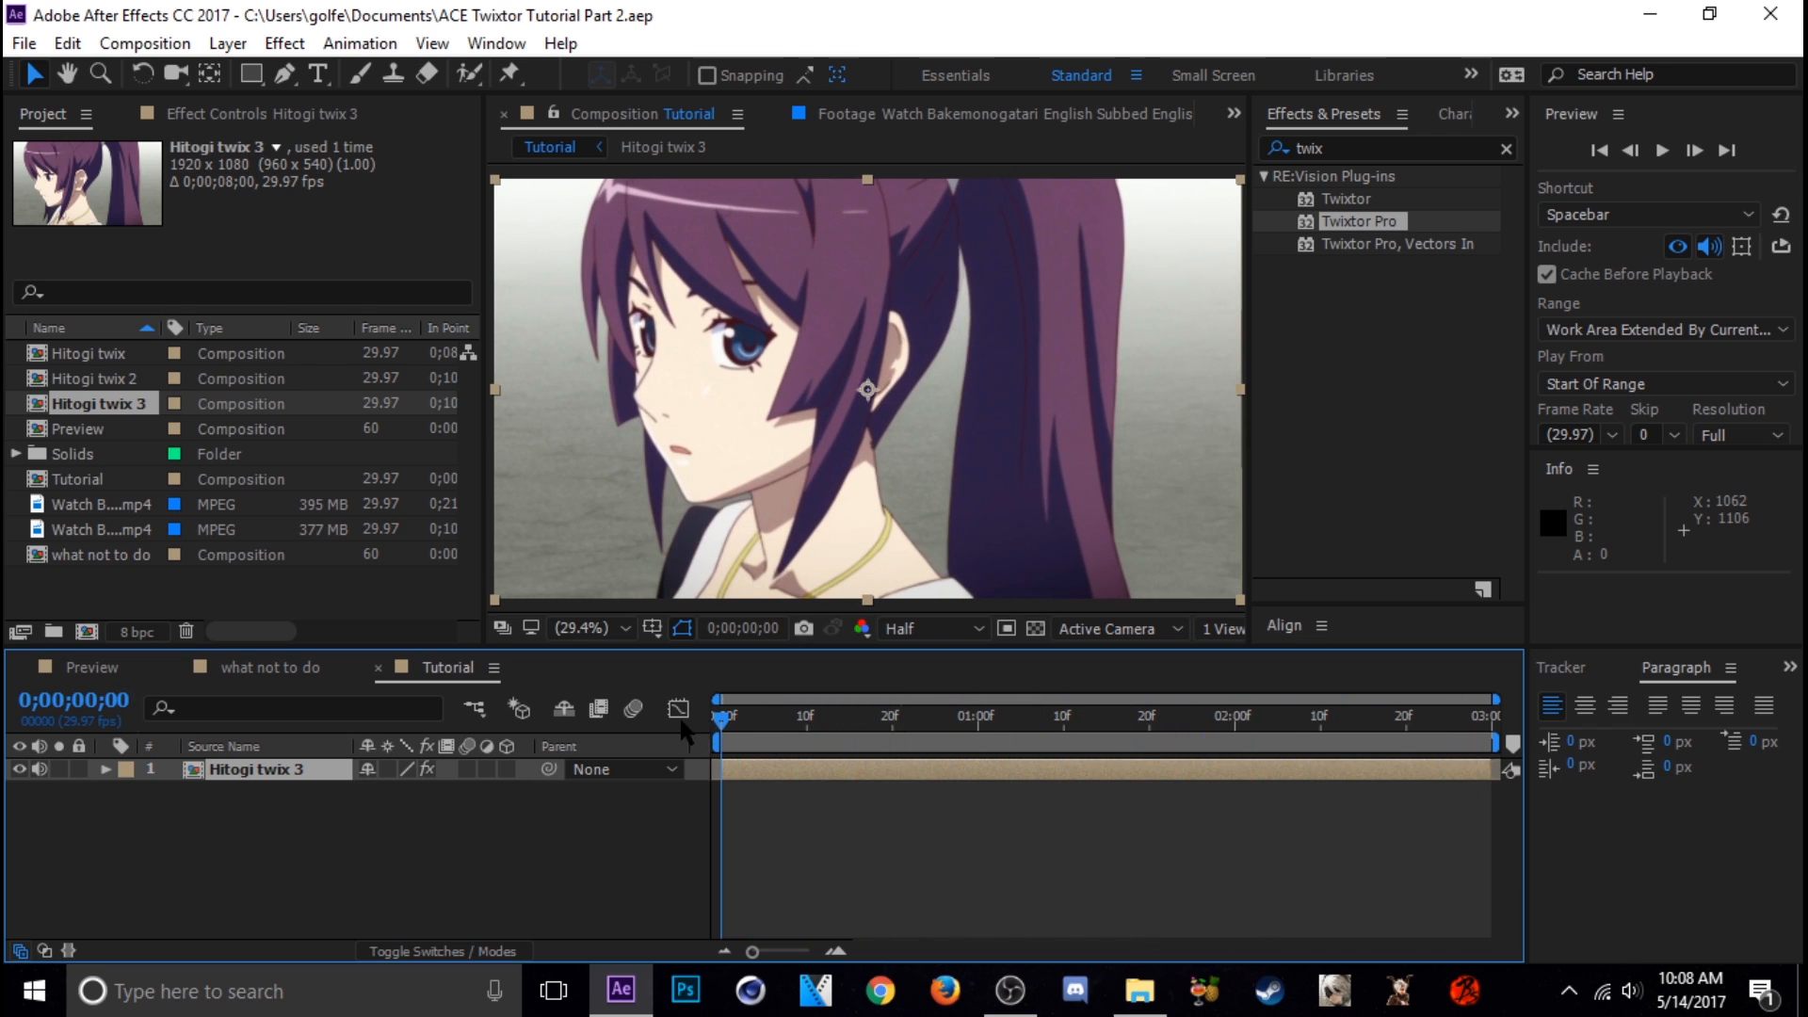
click(800, 721)
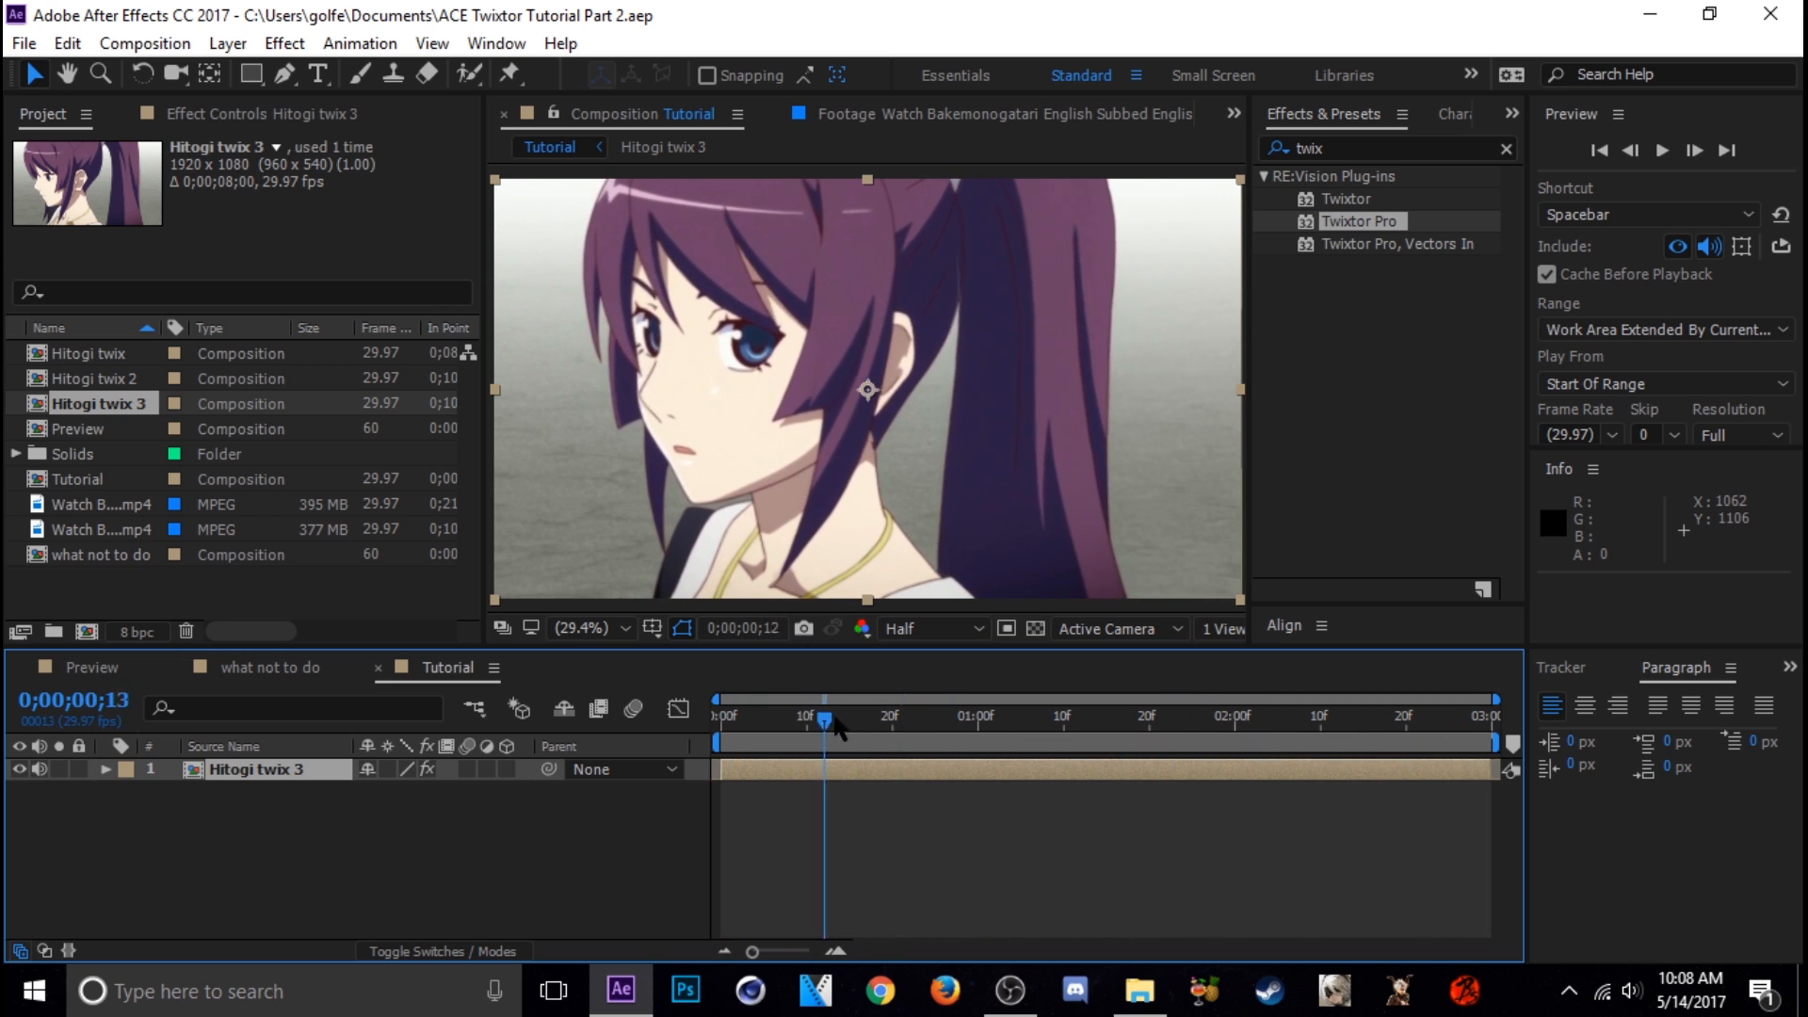
key(space)
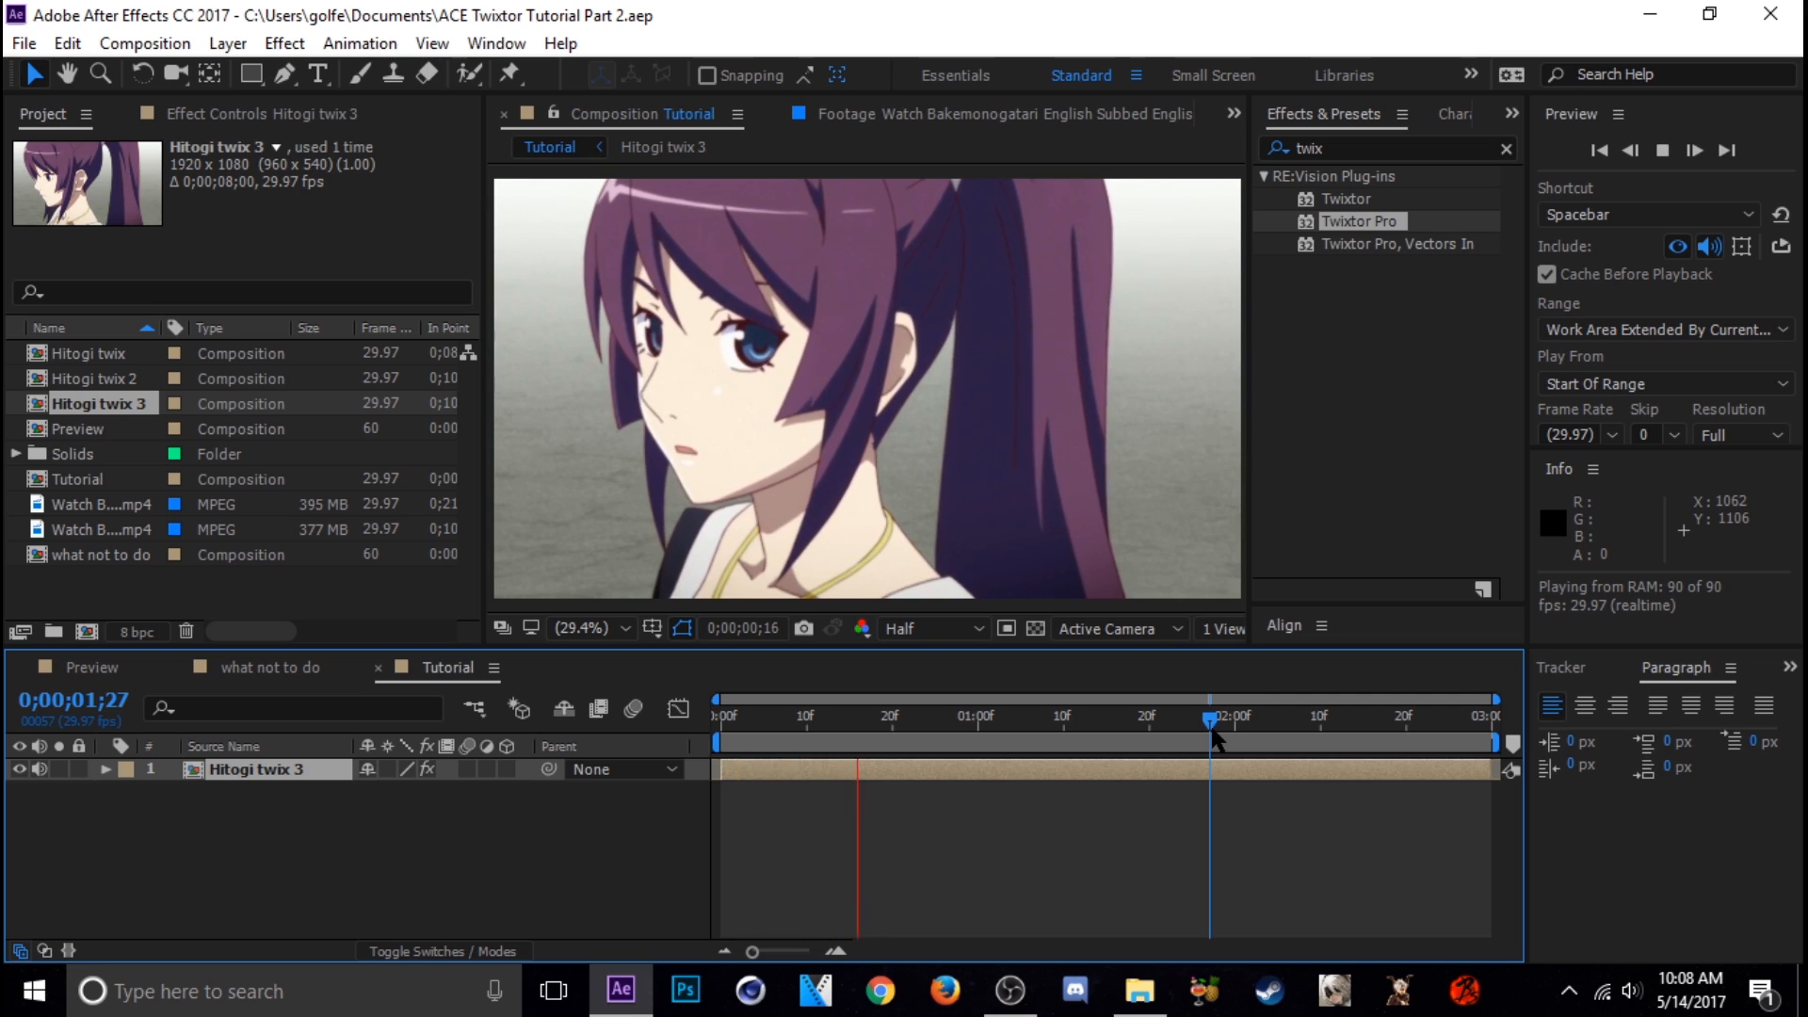